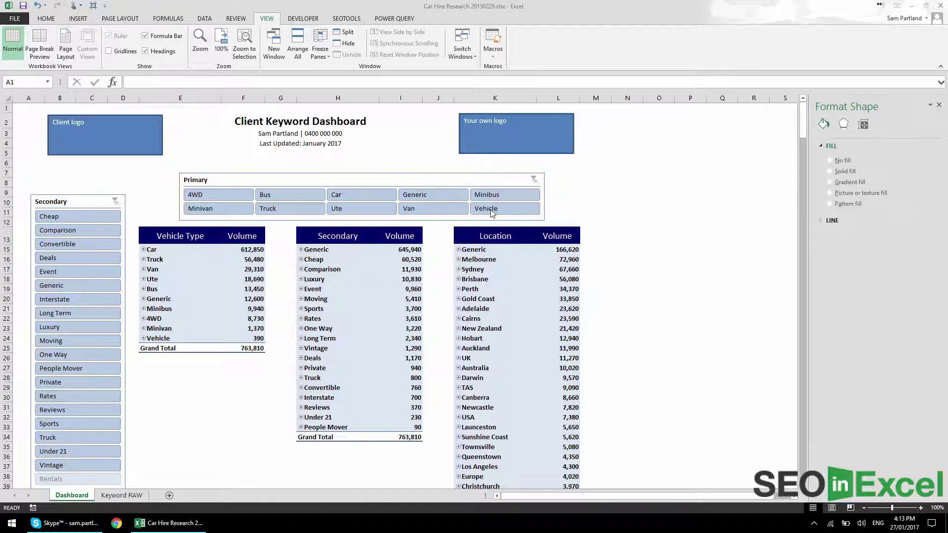
Filter the dashboard to the Ute primary category, and expand and collapse the Interstate group in the Secondary table
{"action": "left_click", "coordinate": [353, 209]}
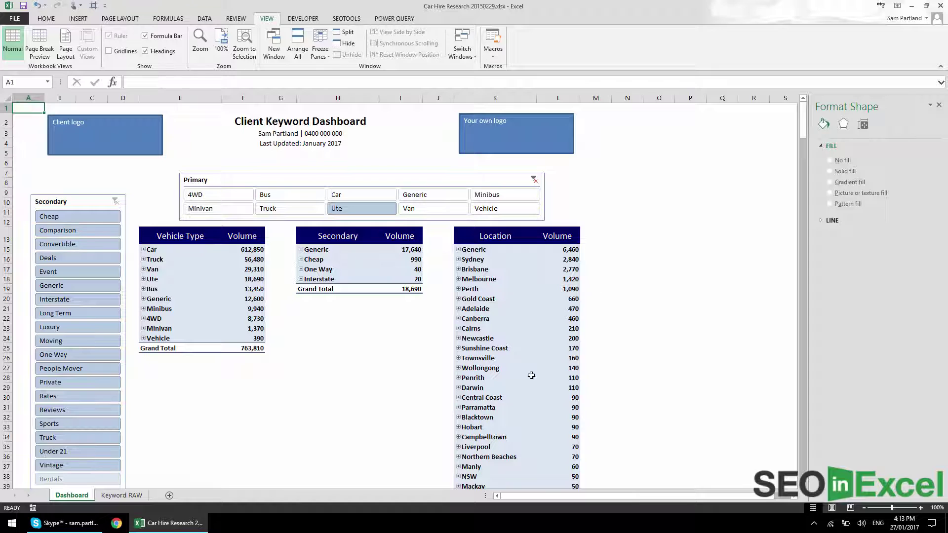
{"action": "left_click", "coordinate": [300, 279]}
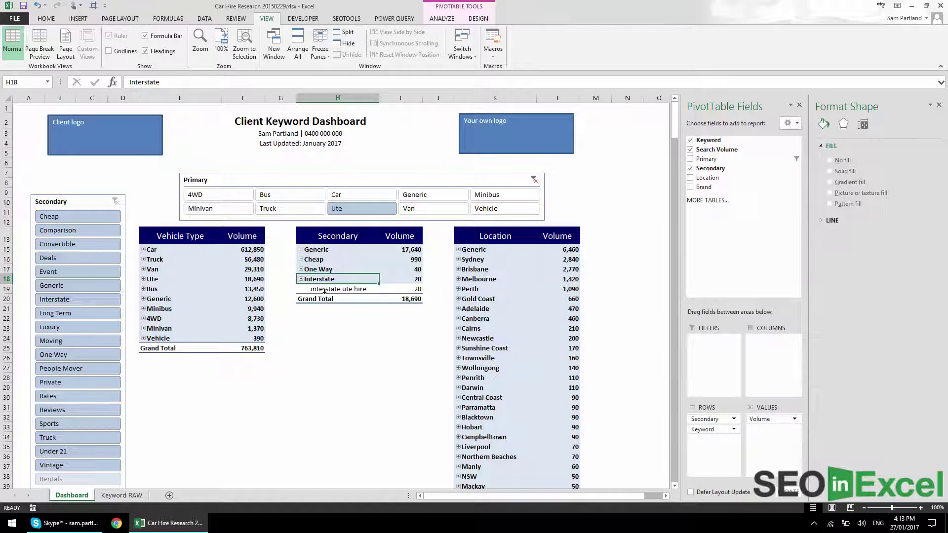
{"action": "left_click", "coordinate": [301, 279]}
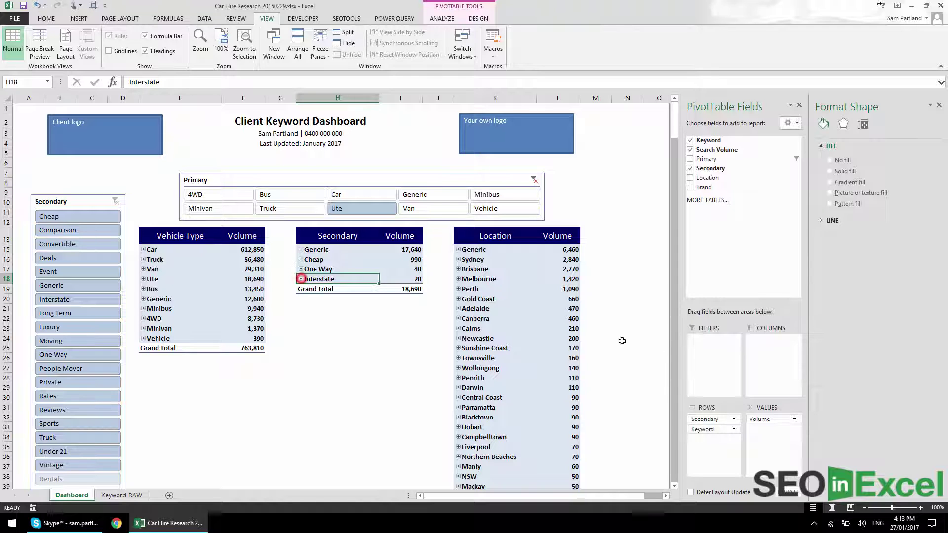
Expand the Newcastle and Brisbane groups in the Location table to view their keywords, collapsing each again
{"action": "left_click", "coordinate": [459, 338]}
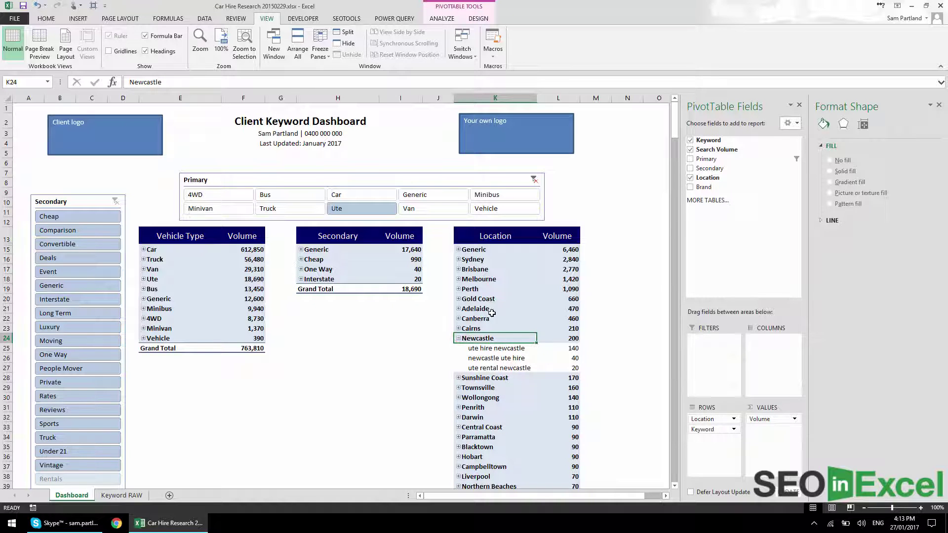
{"action": "left_click", "coordinate": [619, 310]}
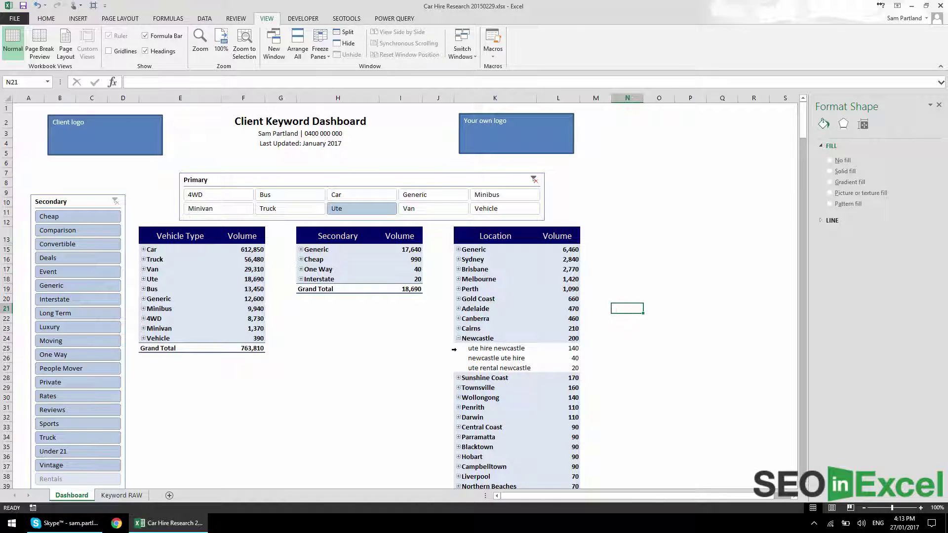
{"action": "left_click", "coordinate": [459, 339]}
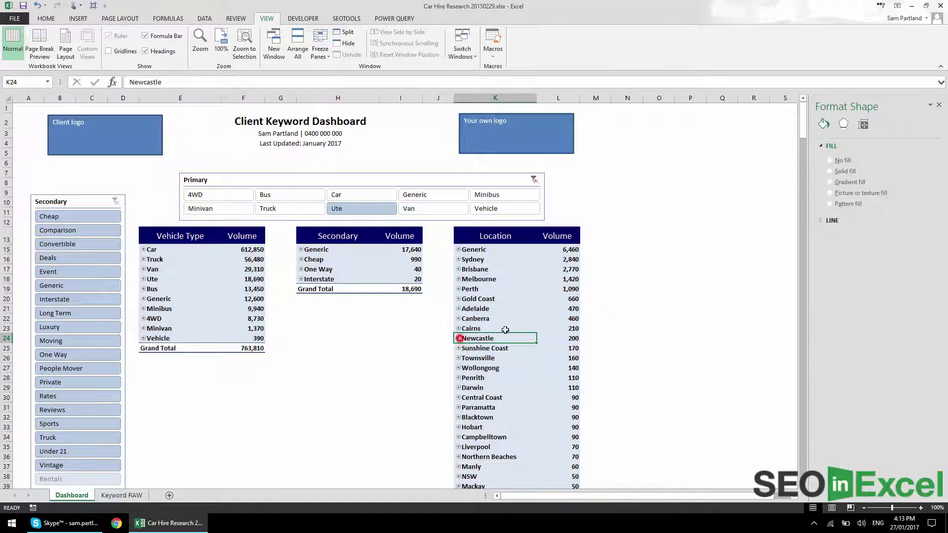
{"action": "left_click", "coordinate": [459, 269]}
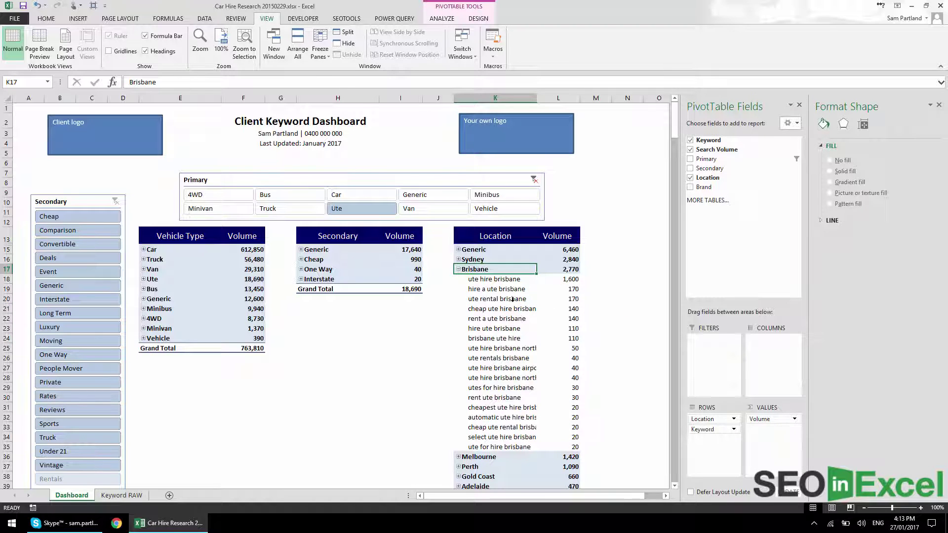
{"action": "left_click", "coordinate": [459, 269]}
Filter the dashboard by the Generic, Van and 4WD primary categories in turn, and clear the Primary filter
{"action": "left_click", "coordinate": [413, 196]}
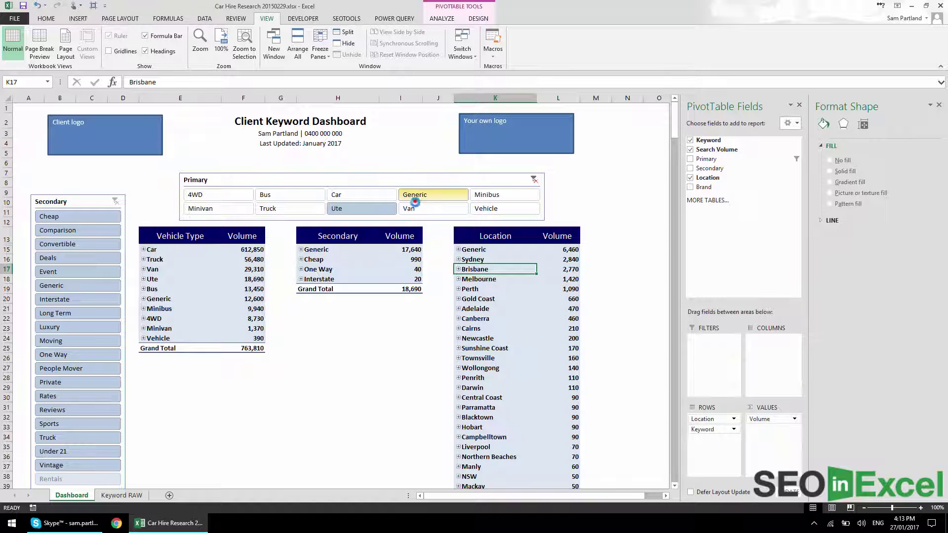
{"action": "left_click", "coordinate": [415, 209]}
{"action": "left_click", "coordinate": [218, 195]}
{"action": "left_click", "coordinate": [535, 179]}
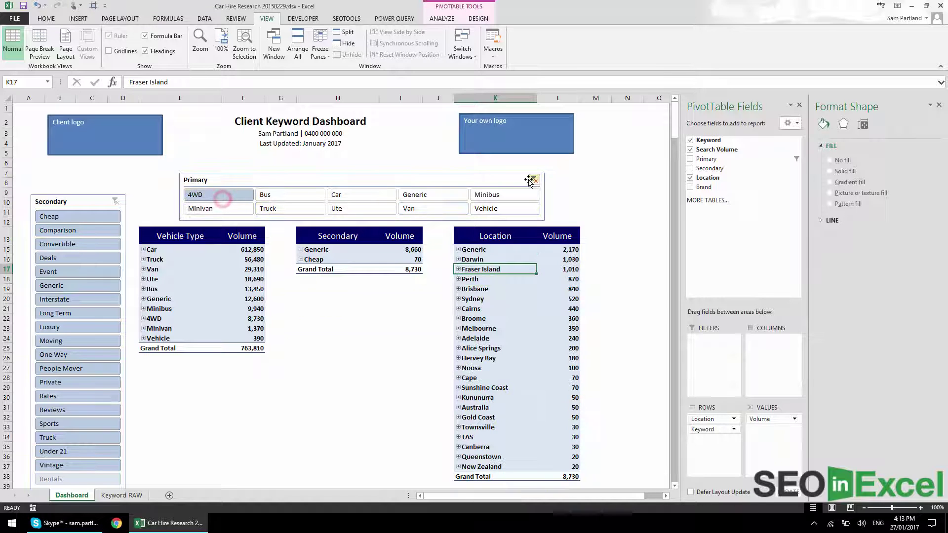
Filter the dashboard by the Event, Interstate and One Way secondary categories in turn, and clear the Secondary filter
{"action": "left_click", "coordinate": [52, 272]}
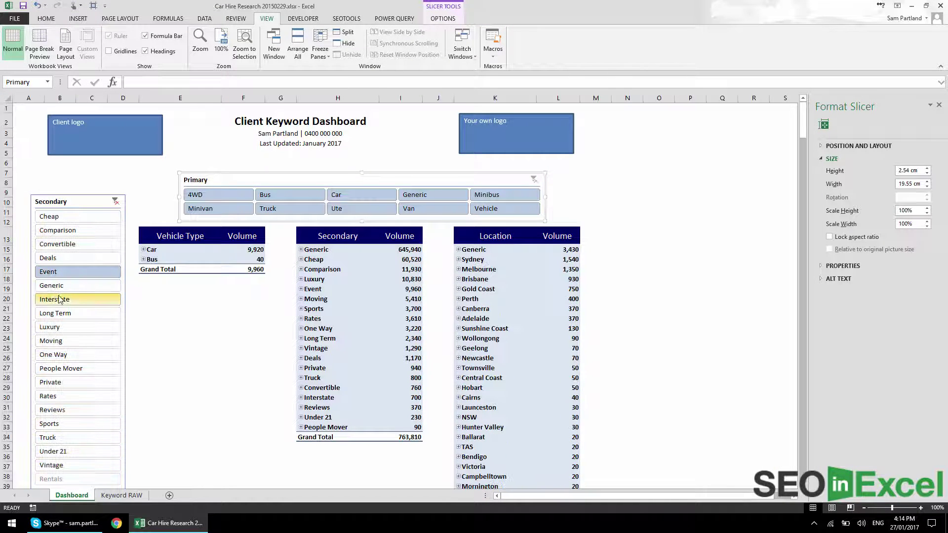
{"action": "left_click", "coordinate": [58, 298]}
{"action": "left_click", "coordinate": [87, 353]}
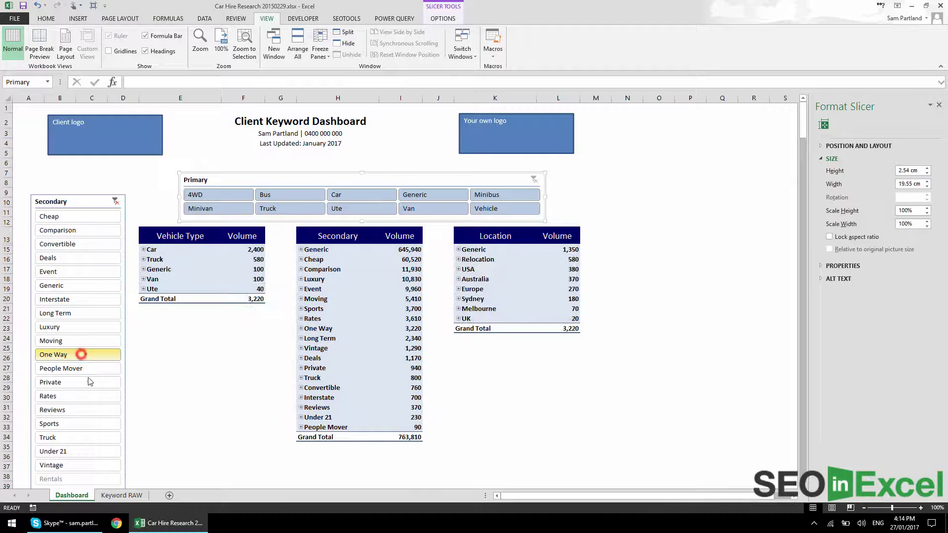
{"action": "left_click", "coordinate": [117, 202]}
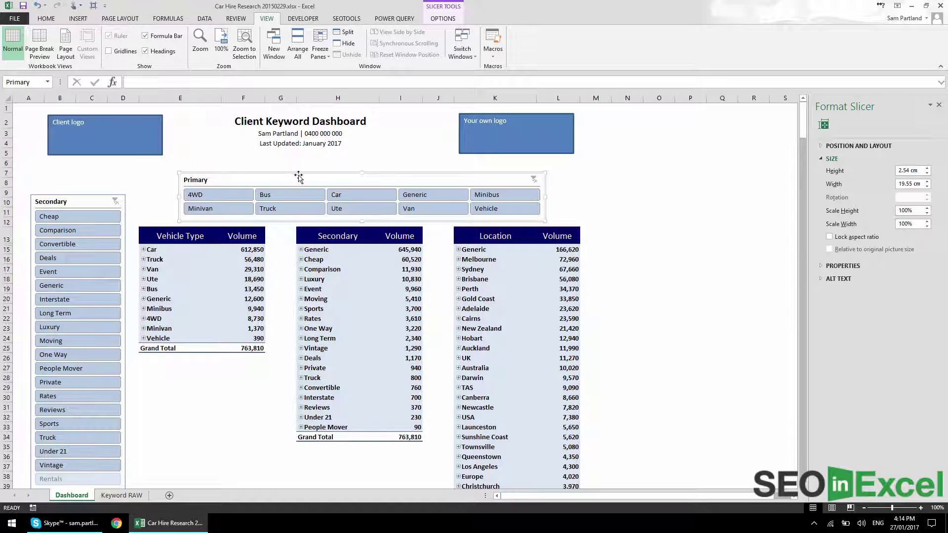
{"action": "left_click", "coordinate": [311, 162]}
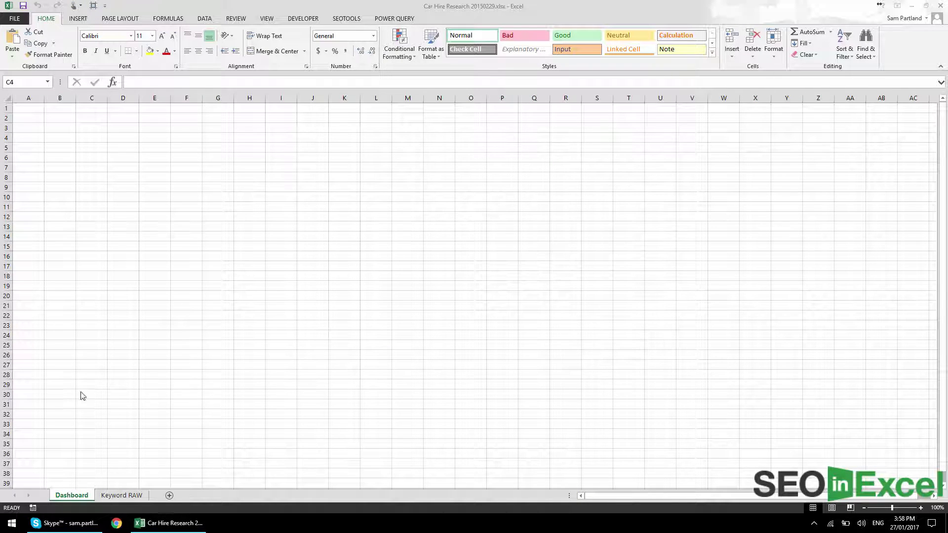
{"action": "left_click", "coordinate": [28, 115]}
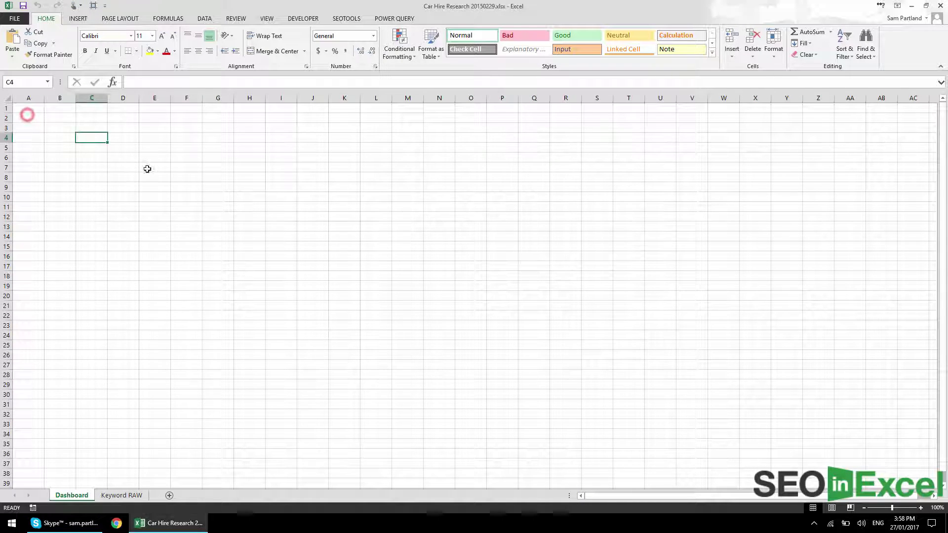
{"action": "left_click_drag", "start_coordinate": [26, 111], "coordinate": [409, 287]}
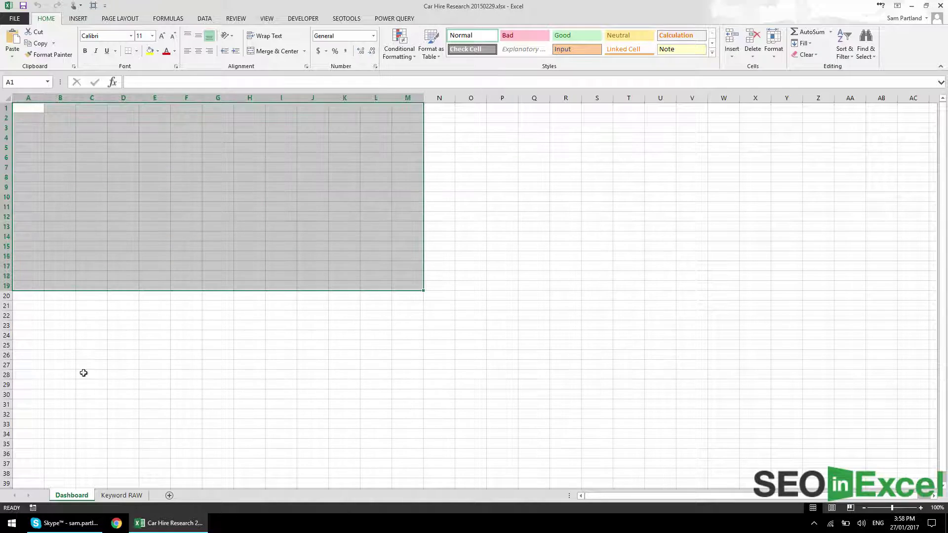
{"action": "left_click", "coordinate": [108, 204]}
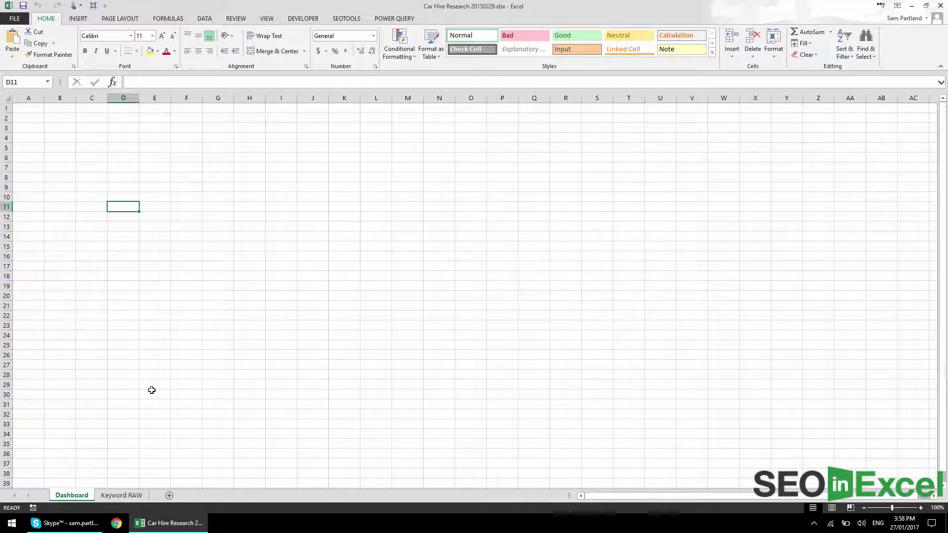
Open the Keyword RAW sheet and examine the Keyword, Search Volume and category columns of the main table
{"action": "left_click", "coordinate": [124, 495]}
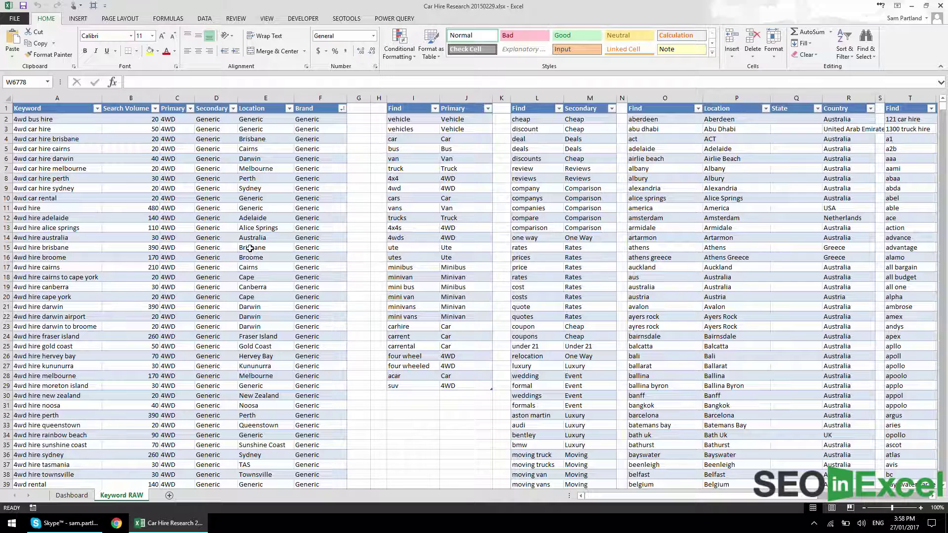
{"action": "left_click_drag", "start_coordinate": [53, 105], "coordinate": [90, 268]}
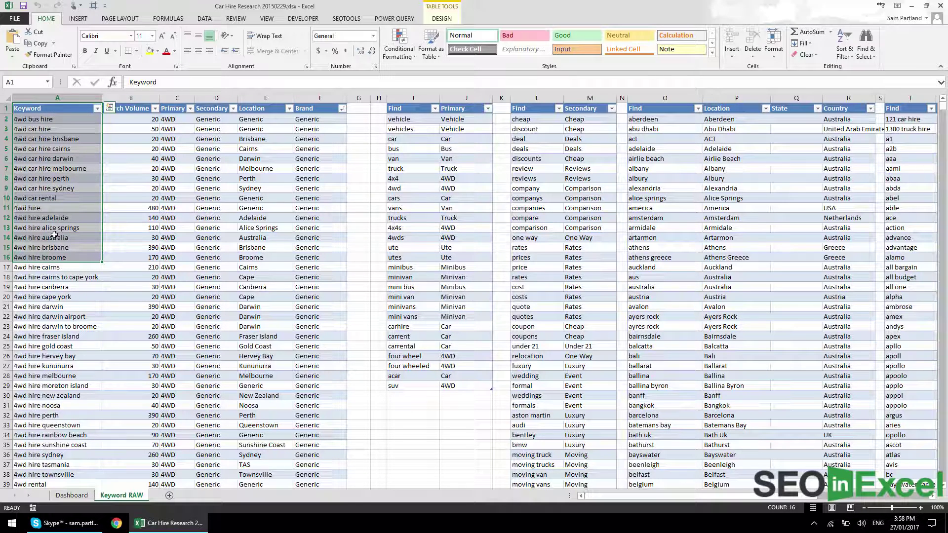
{"action": "left_click", "coordinate": [132, 140]}
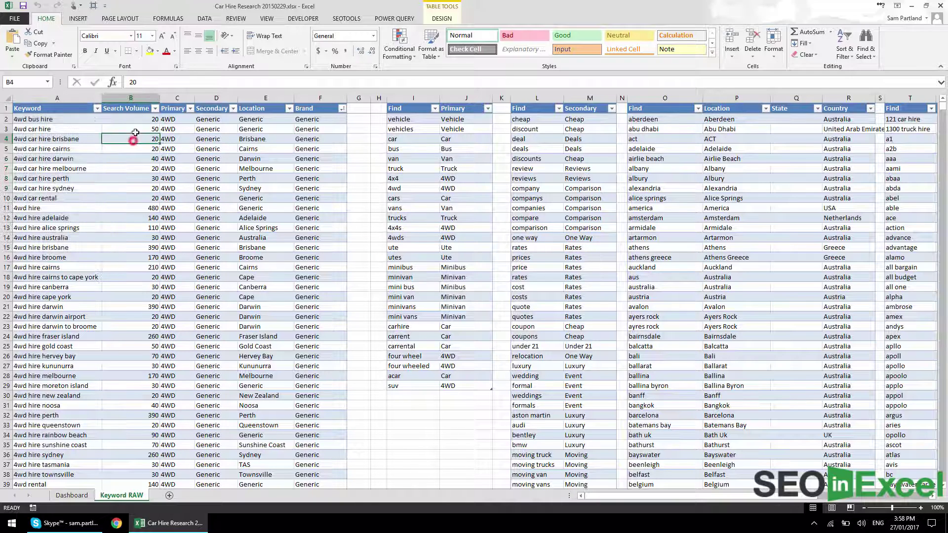
{"action": "left_click_drag", "start_coordinate": [138, 120], "coordinate": [153, 245]}
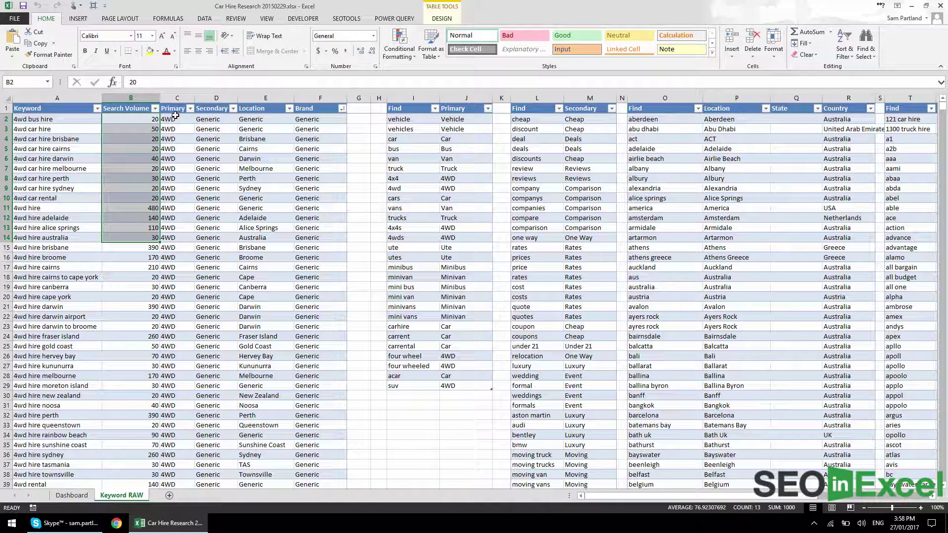
{"action": "left_click", "coordinate": [177, 118]}
{"action": "left_click_drag", "start_coordinate": [191, 130], "coordinate": [334, 265]}
{"action": "left_click", "coordinate": [333, 285]}
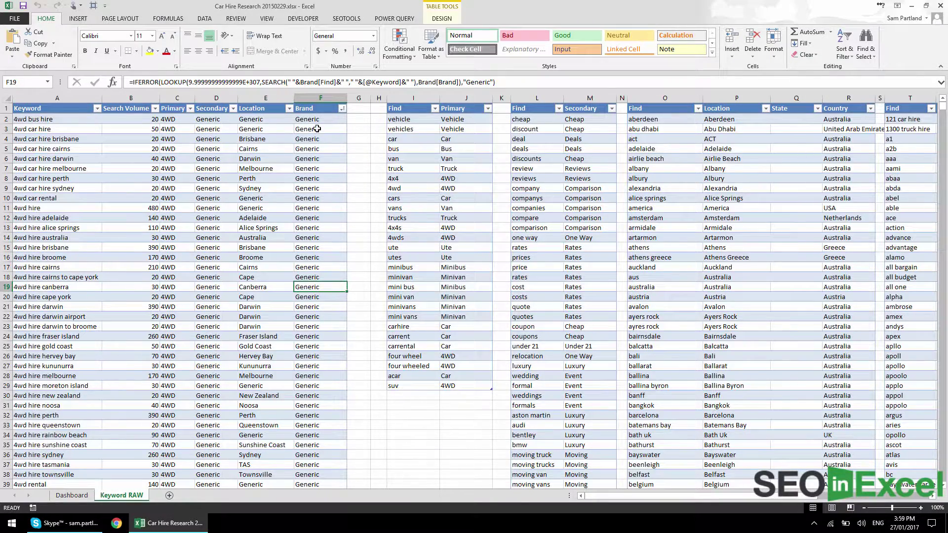
Look through the main table's rows and review its Brand, Primary, Secondary and Location columns
{"action": "scroll", "coordinate": [316, 143], "scroll_direction": "down", "scroll_amount": 20}
{"action": "scroll", "coordinate": [314, 157], "scroll_direction": "up", "scroll_amount": 20}
{"action": "left_click", "coordinate": [316, 107]}
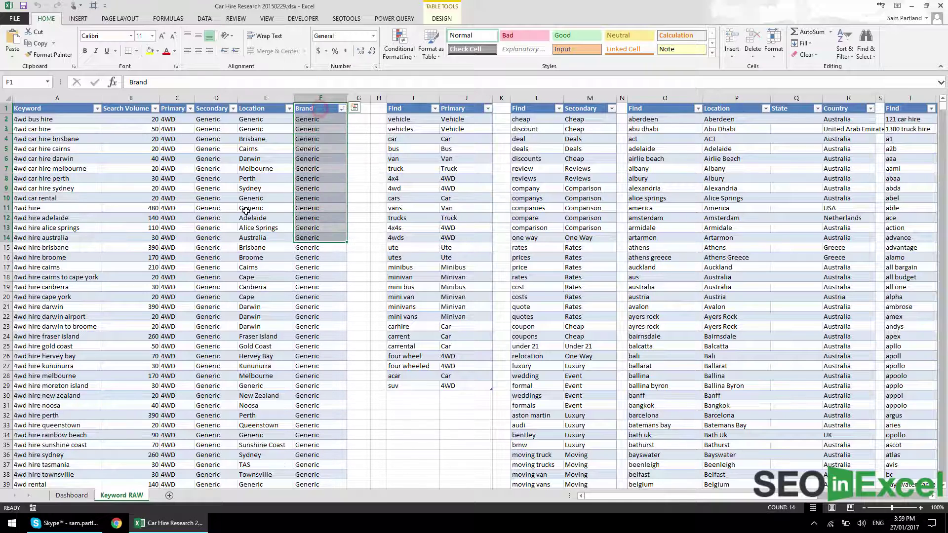
{"action": "left_click", "coordinate": [246, 209]}
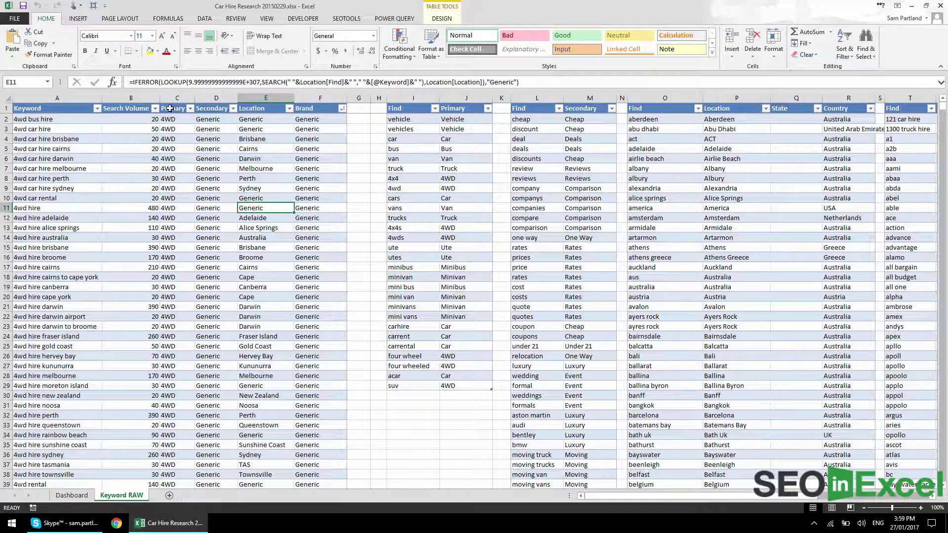
{"action": "left_click", "coordinate": [169, 108]}
{"action": "left_click", "coordinate": [217, 110]}
{"action": "left_click", "coordinate": [266, 109]}
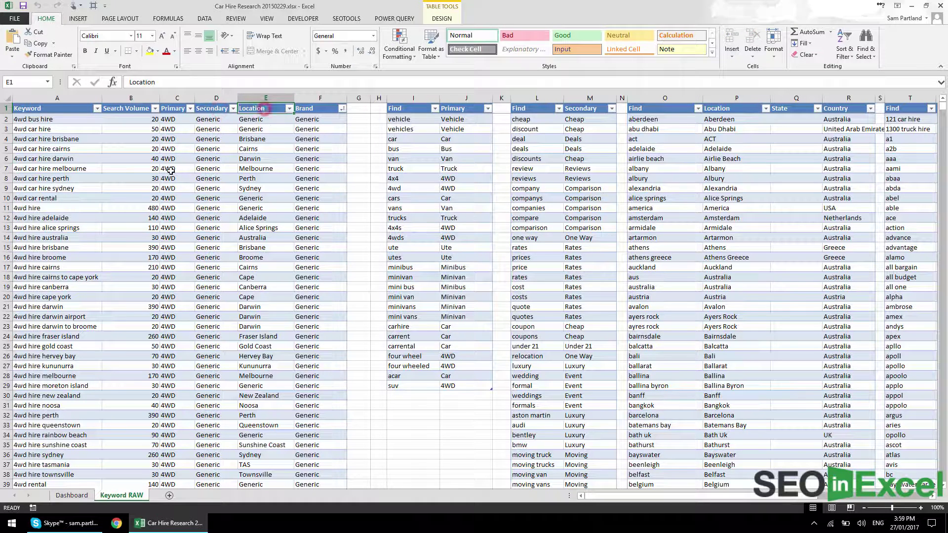
Examine the Find lookup tables for the Primary, Secondary and Location categories beside the main keyword table
{"action": "left_click_drag", "start_coordinate": [666, 497], "coordinate": [712, 496]}
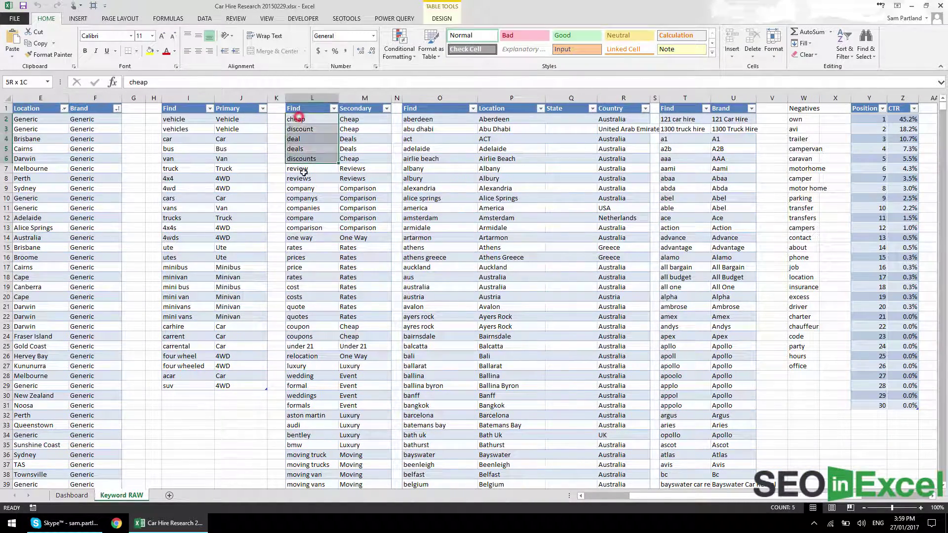
{"action": "left_click_drag", "start_coordinate": [171, 108], "coordinate": [187, 346]}
{"action": "left_click_drag", "start_coordinate": [296, 110], "coordinate": [303, 326]}
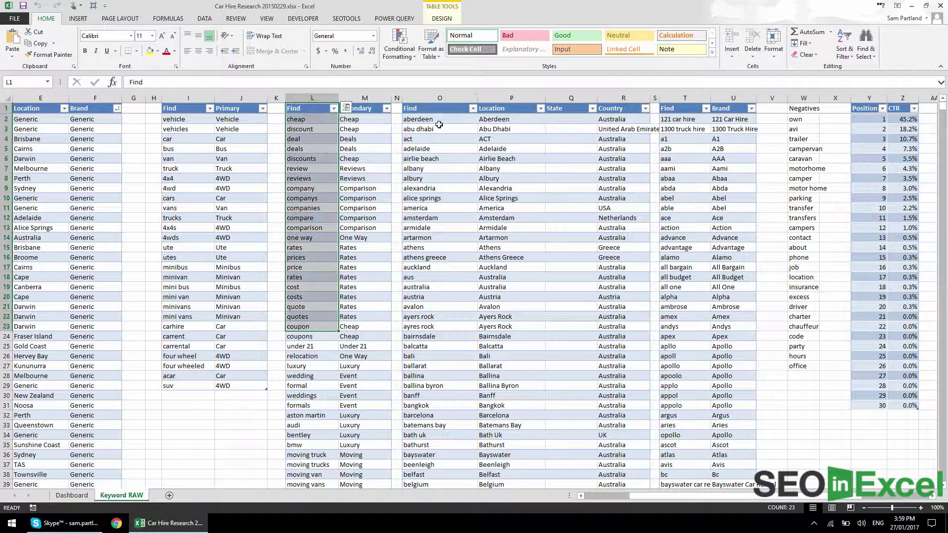
{"action": "left_click_drag", "start_coordinate": [439, 125], "coordinate": [613, 387]}
{"action": "left_click", "coordinate": [284, 246]}
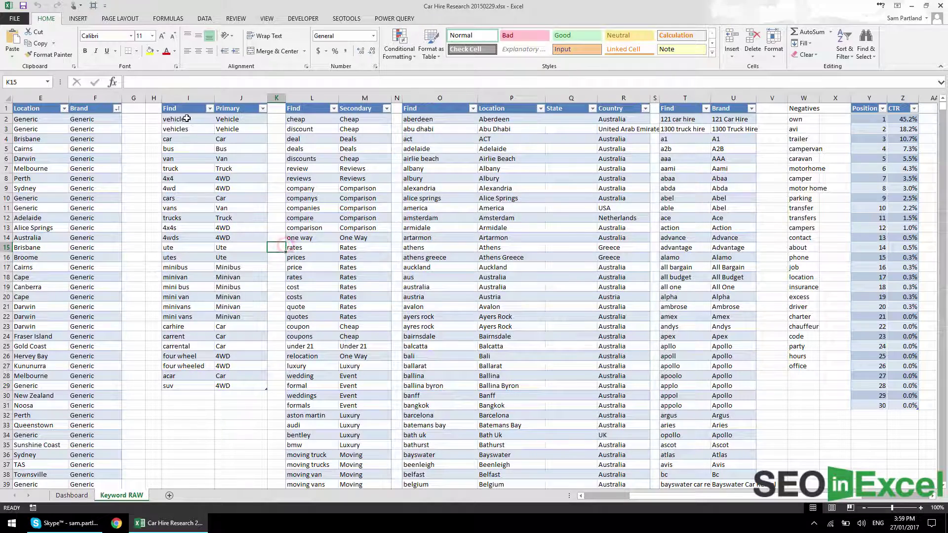
{"action": "left_click", "coordinate": [187, 118]}
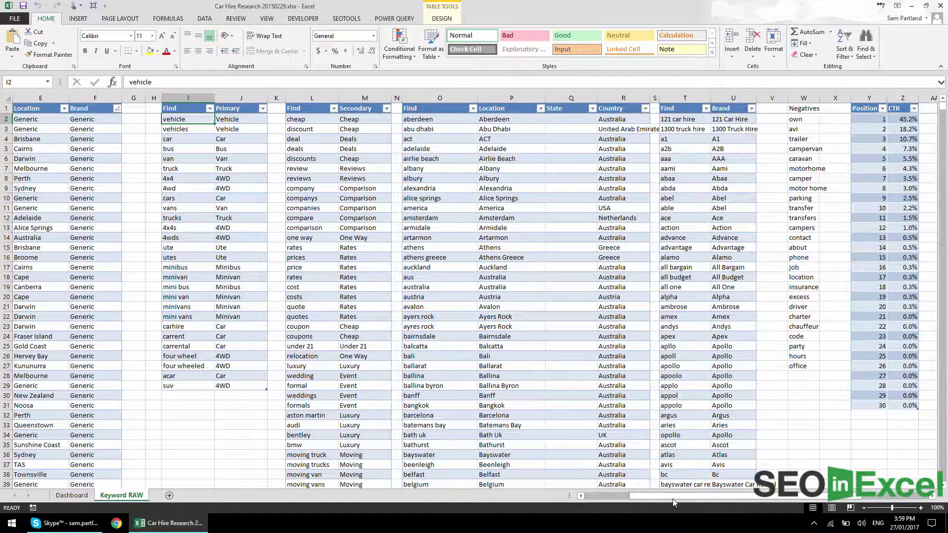
Check the Primary column's formula and rows in the main keyword table, and return to its first keyword
{"action": "left_click_drag", "start_coordinate": [608, 497], "coordinate": [590, 498]}
{"action": "left_click", "coordinate": [177, 194]}
{"action": "scroll", "coordinate": [191, 184], "scroll_direction": "down", "scroll_amount": 17}
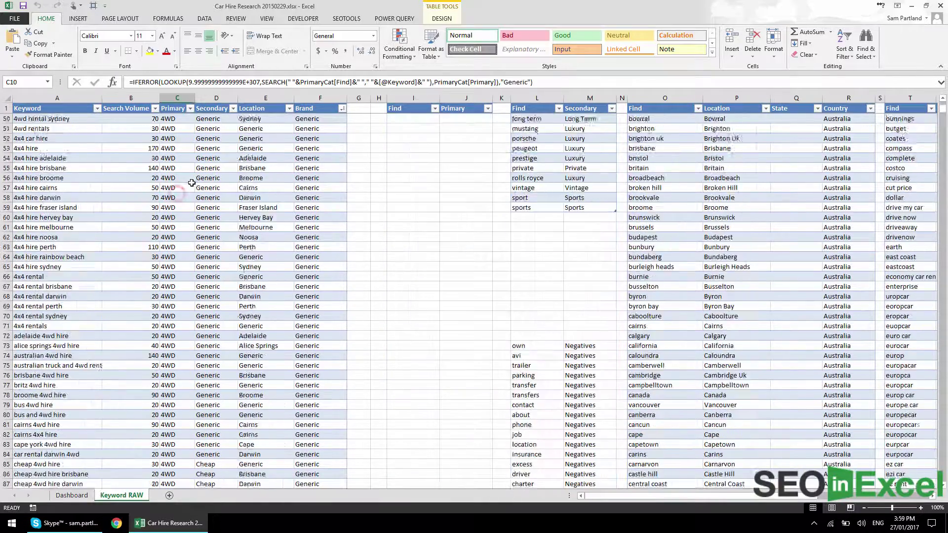
{"action": "mouse_move", "coordinate": [943, 107]}
{"action": "left_mouse_down"}
{"action": "mouse_move", "coordinate": [931, 474]}
{"action": "mouse_move", "coordinate": [919, 526]}
{"action": "mouse_move", "coordinate": [942, 321]}
{"action": "mouse_move", "coordinate": [934, 142]}
{"action": "mouse_move", "coordinate": [941, 104]}
{"action": "left_mouse_up"}
{"action": "left_click", "coordinate": [75, 119]}
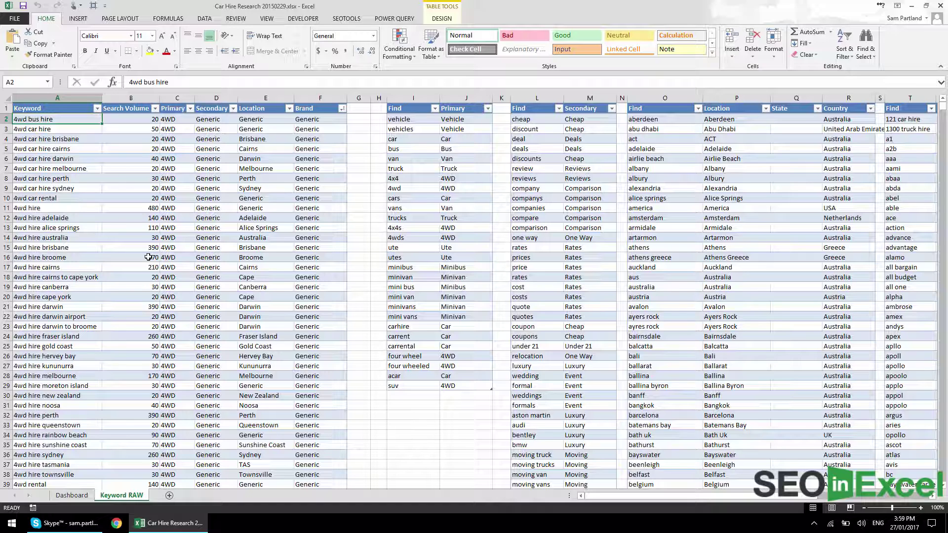
Create a PivotTable from the RAW table on the existing Dashboard sheet at cell E12
{"action": "left_click", "coordinate": [148, 258]}
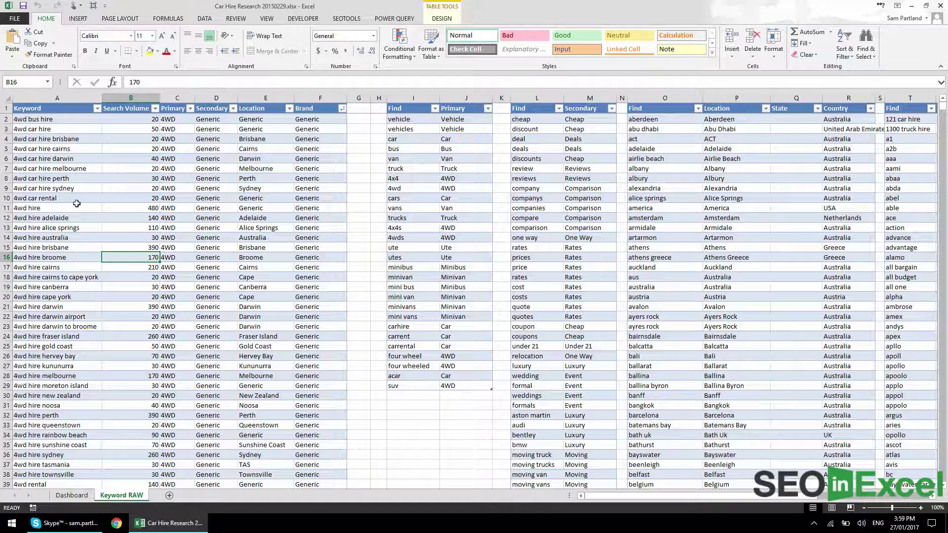
{"action": "left_click", "coordinate": [75, 18]}
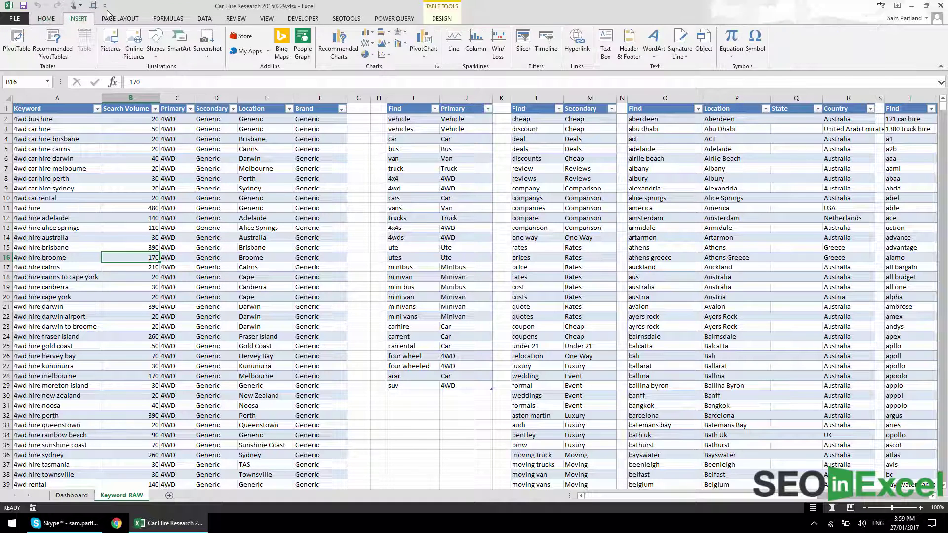
{"action": "left_click", "coordinate": [20, 42]}
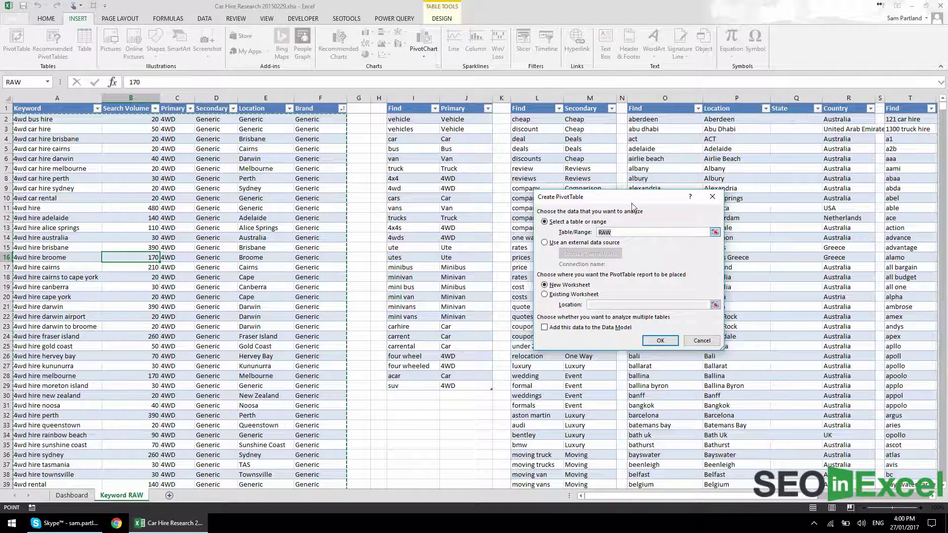
{"action": "left_click", "coordinate": [580, 295]}
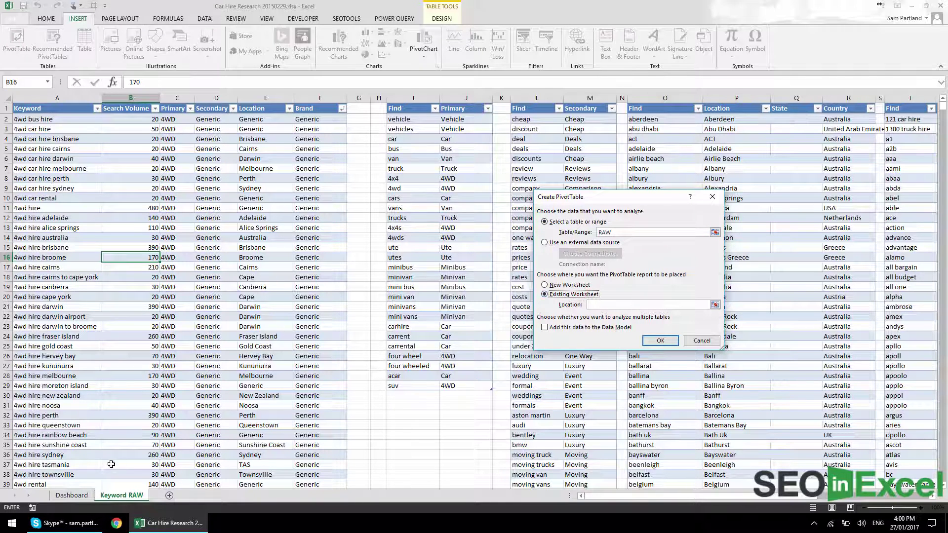
{"action": "left_click", "coordinate": [72, 495]}
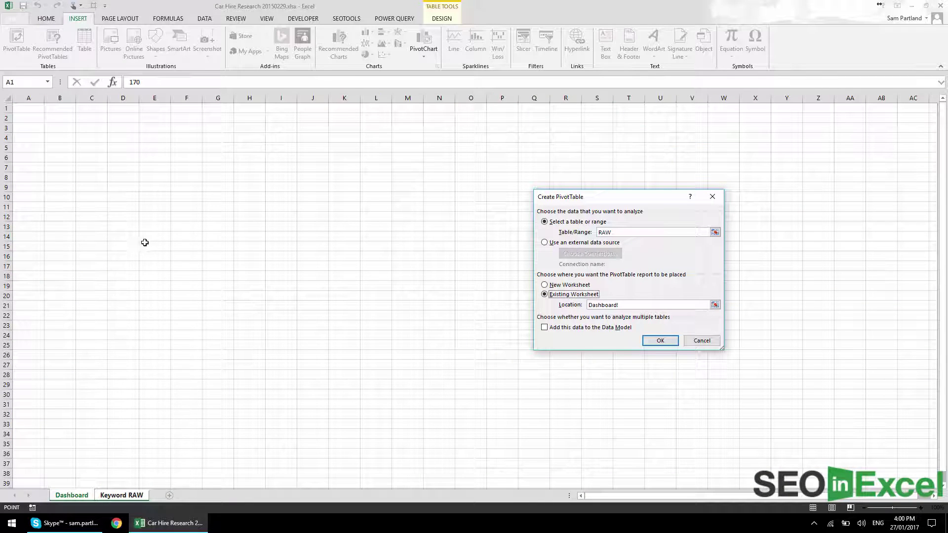
{"action": "left_click", "coordinate": [150, 217]}
{"action": "left_click", "coordinate": [664, 341]}
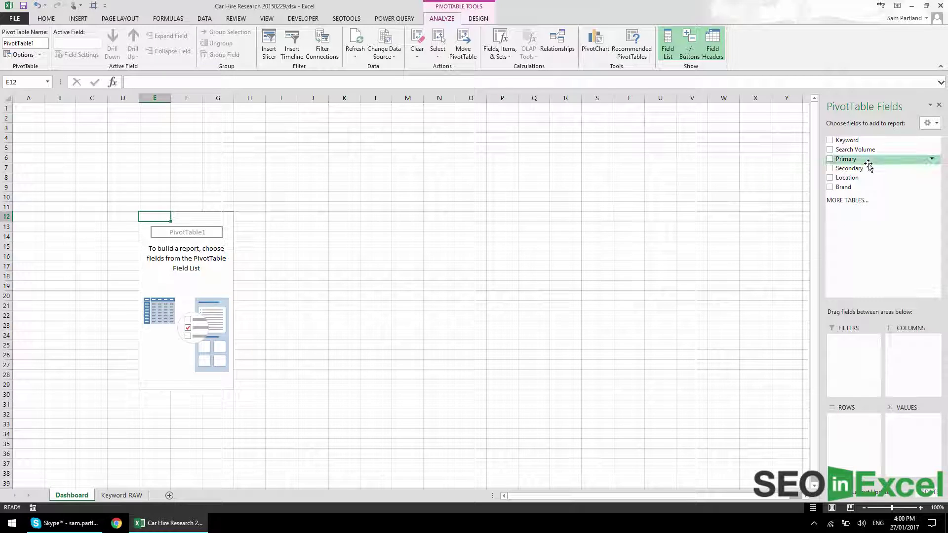
Add the Primary field to the PivotTable's rows and Search Volume to its values
{"action": "left_click_drag", "start_coordinate": [847, 158], "coordinate": [855, 441]}
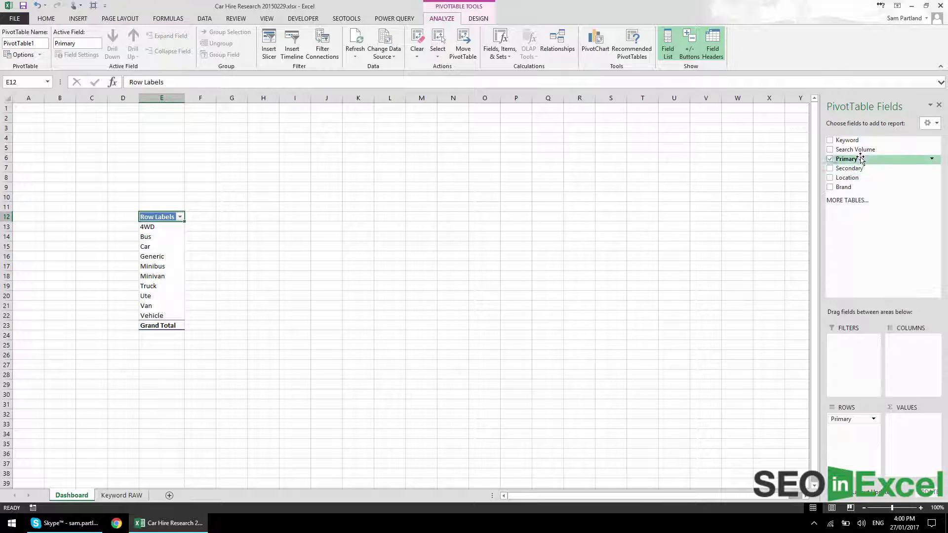
{"action": "left_click_drag", "start_coordinate": [863, 150], "coordinate": [889, 433]}
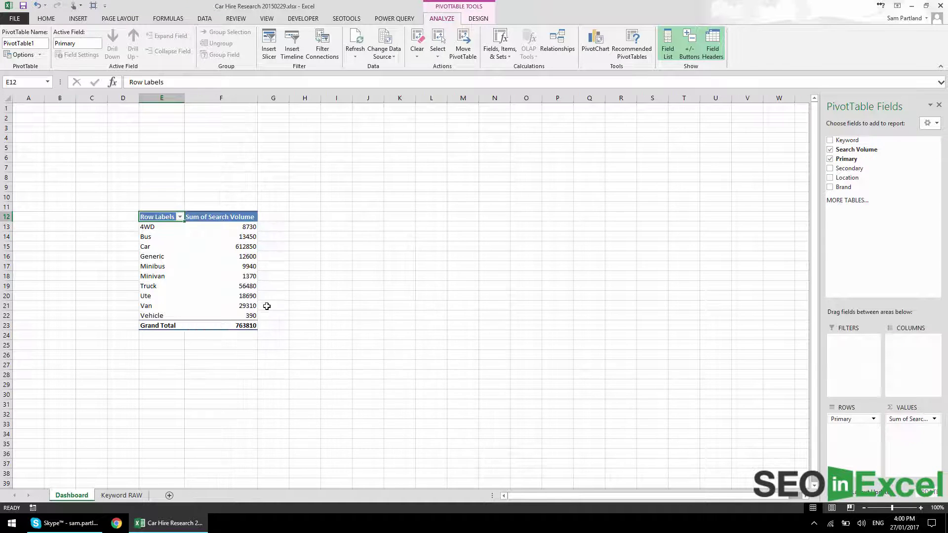
In the PivotTable's options, name it Primary and turn off autofitting column widths on update
{"action": "left_click", "coordinate": [213, 246]}
{"action": "right_click", "coordinate": [198, 249]}
{"action": "left_click", "coordinate": [241, 380]}
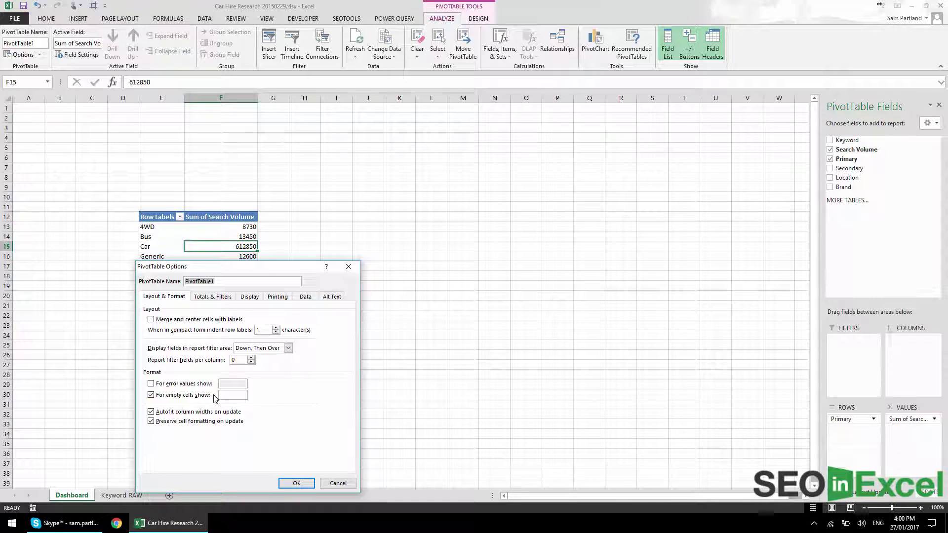
{"action": "type", "text": "Primary"}
{"action": "left_click", "coordinate": [163, 412]}
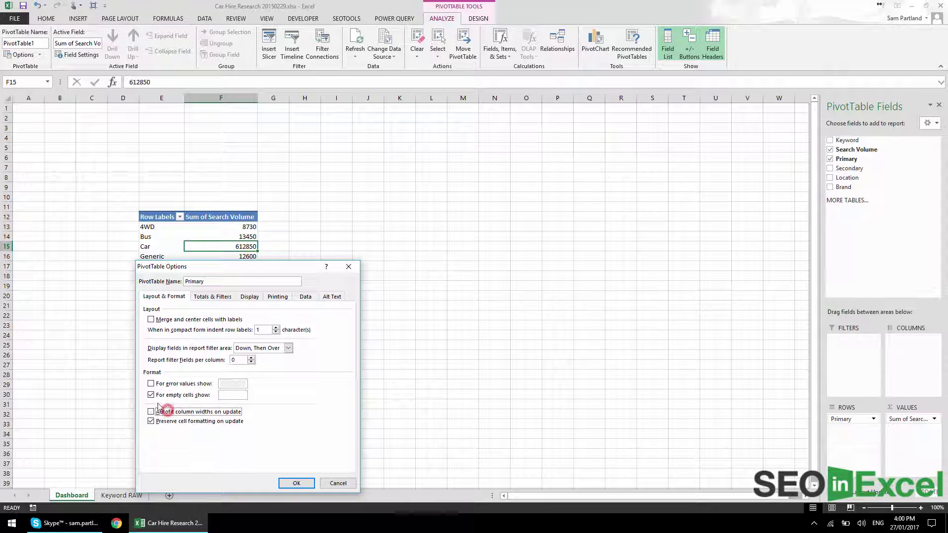
{"action": "left_click", "coordinate": [200, 300]}
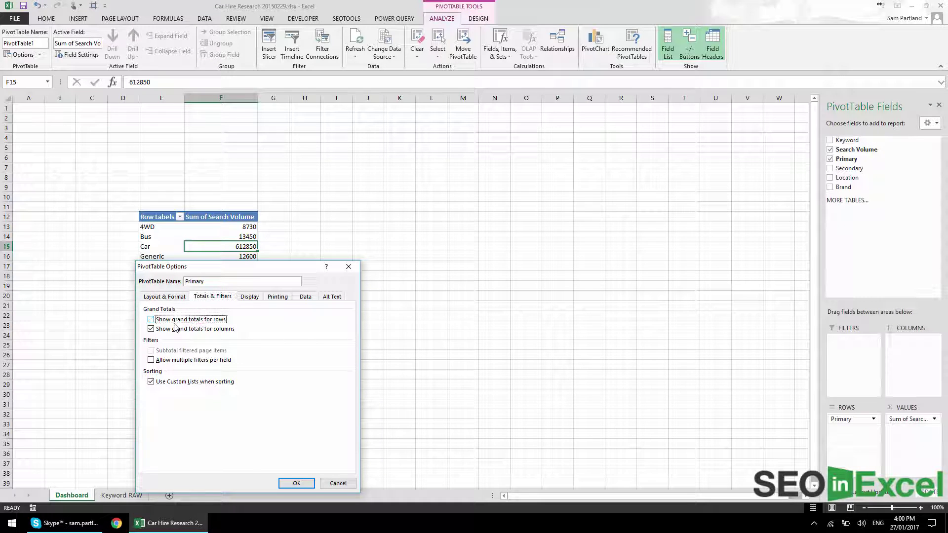
{"action": "left_click", "coordinate": [176, 297]}
{"action": "left_click", "coordinate": [296, 484]}
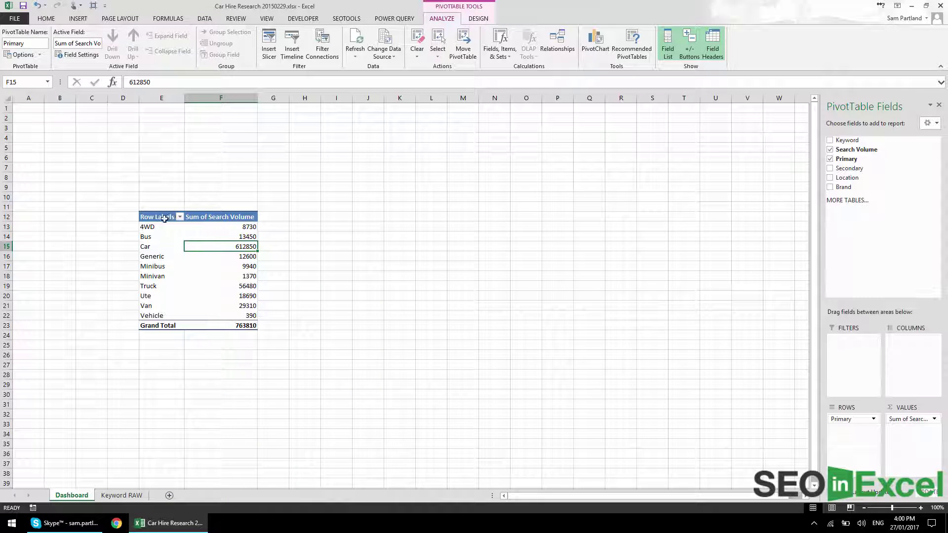
Sort the Primary categories by Sum of Search Volume from largest to smallest
{"action": "right_click", "coordinate": [239, 266]}
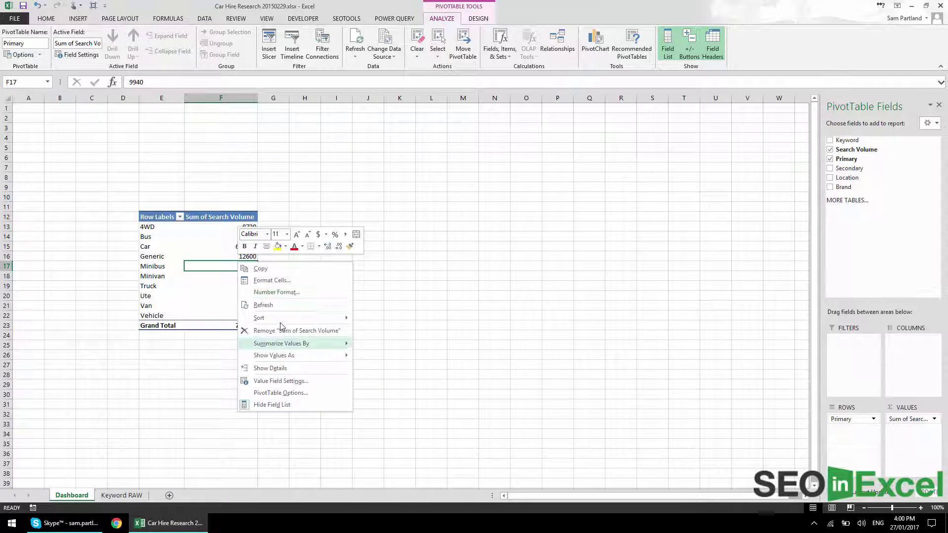
{"action": "left_click", "coordinate": [278, 319]}
{"action": "left_click", "coordinate": [391, 329]}
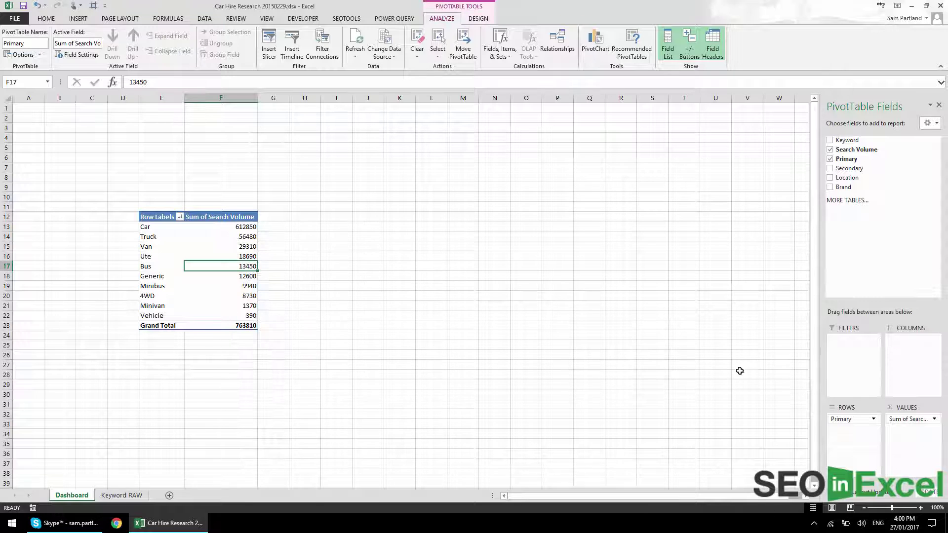
Format the Sum of Search Volume field as Number with 0 decimal places and a 1000 separator
{"action": "left_click", "coordinate": [897, 419]}
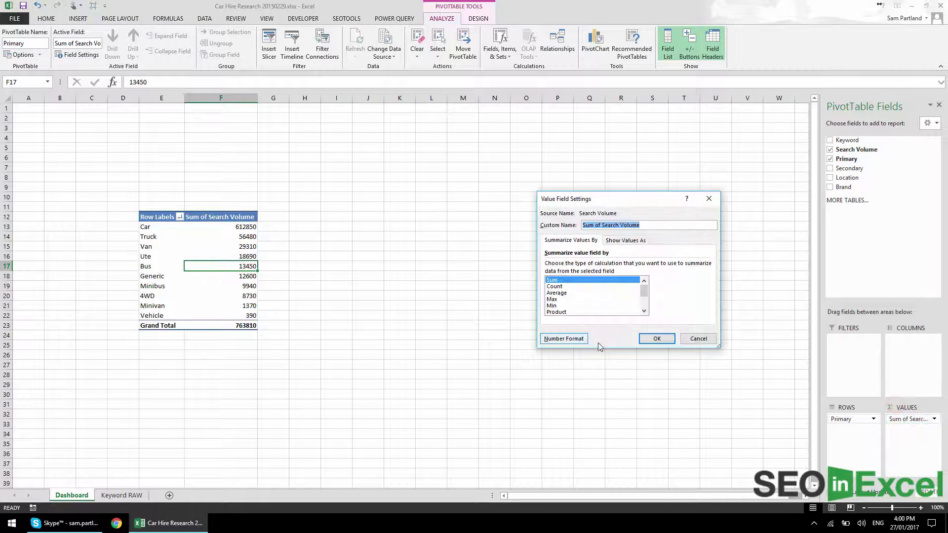
{"action": "left_click", "coordinate": [582, 340]}
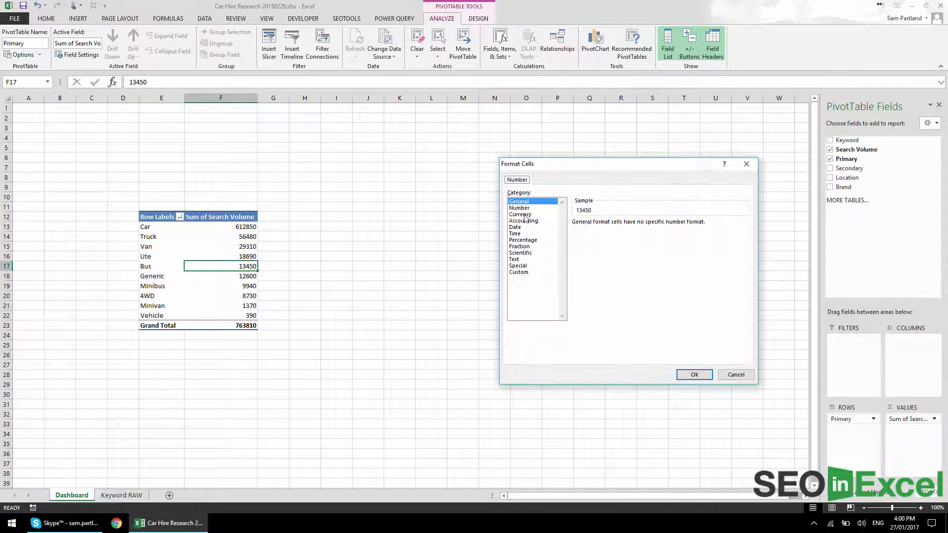
{"action": "left_click", "coordinate": [520, 208]}
{"action": "left_click", "coordinate": [639, 226]}
{"action": "left_click", "coordinate": [639, 226]}
{"action": "left_click", "coordinate": [600, 234]}
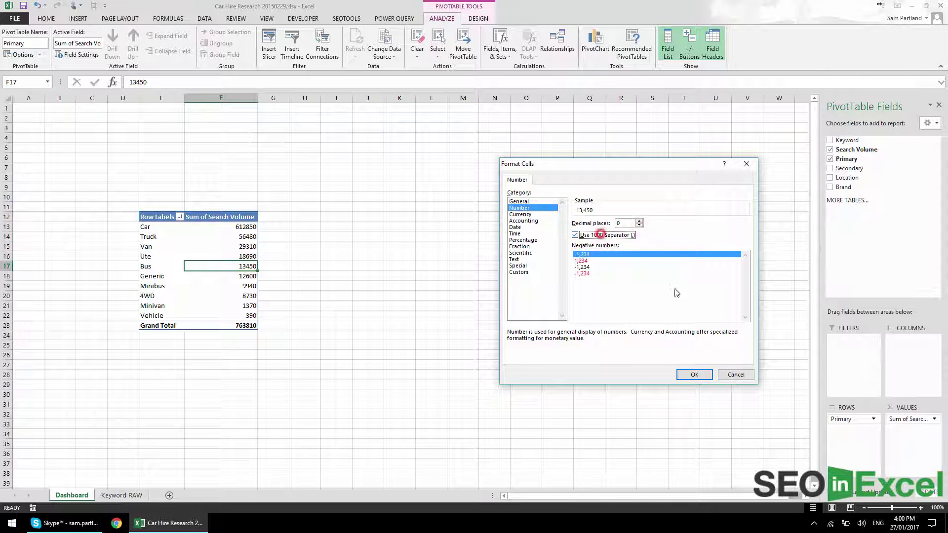
{"action": "left_click", "coordinate": [694, 374]}
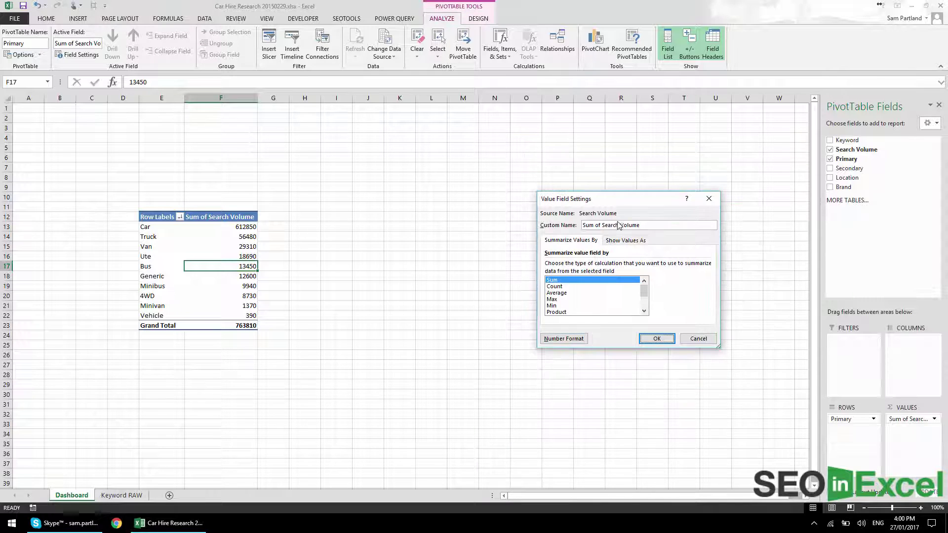
Set the search volume value field's custom name to Volume
{"action": "left_click_drag", "start_coordinate": [647, 225], "coordinate": [546, 225]}
{"action": "type", "text": "V"}
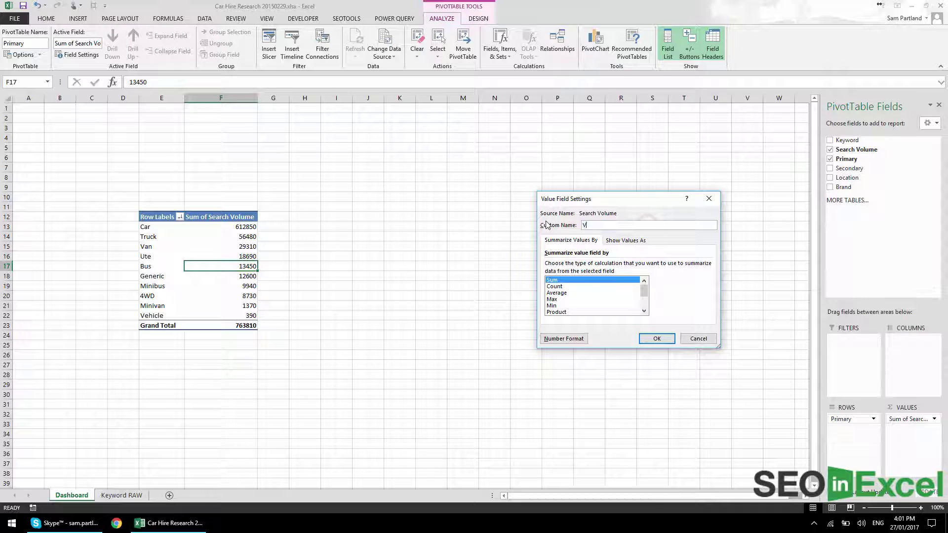
{"action": "key", "text": "Return"}
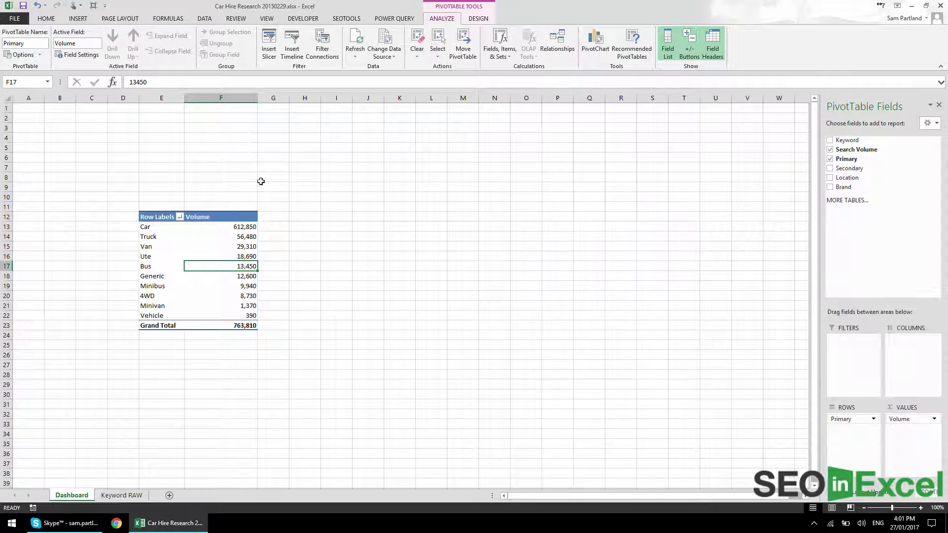
Narrow the PivotTable's Volume column and slightly widen its Row Labels column
{"action": "left_click_drag", "start_coordinate": [257, 100], "coordinate": [192, 97]}
{"action": "left_click", "coordinate": [294, 234]}
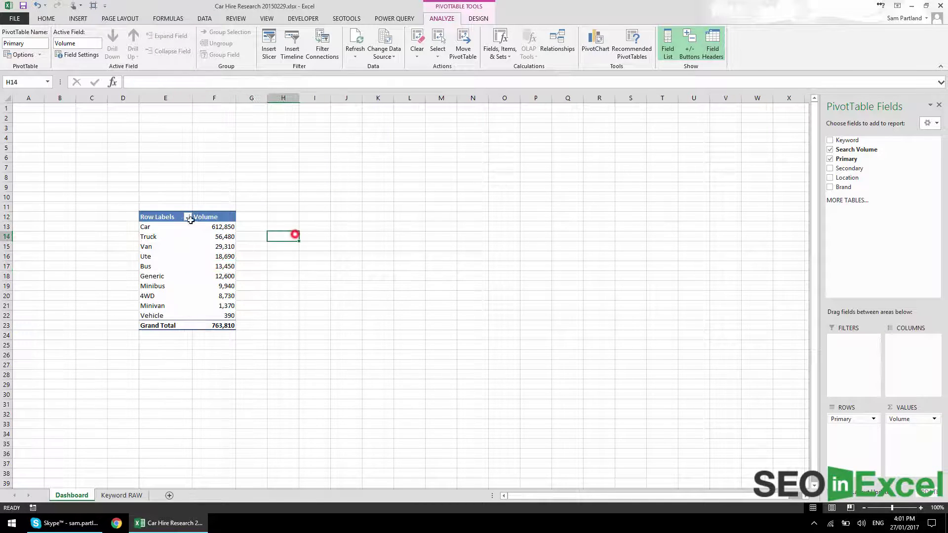
{"action": "left_click", "coordinate": [213, 217]}
{"action": "left_click_drag", "start_coordinate": [213, 217], "coordinate": [215, 323]}
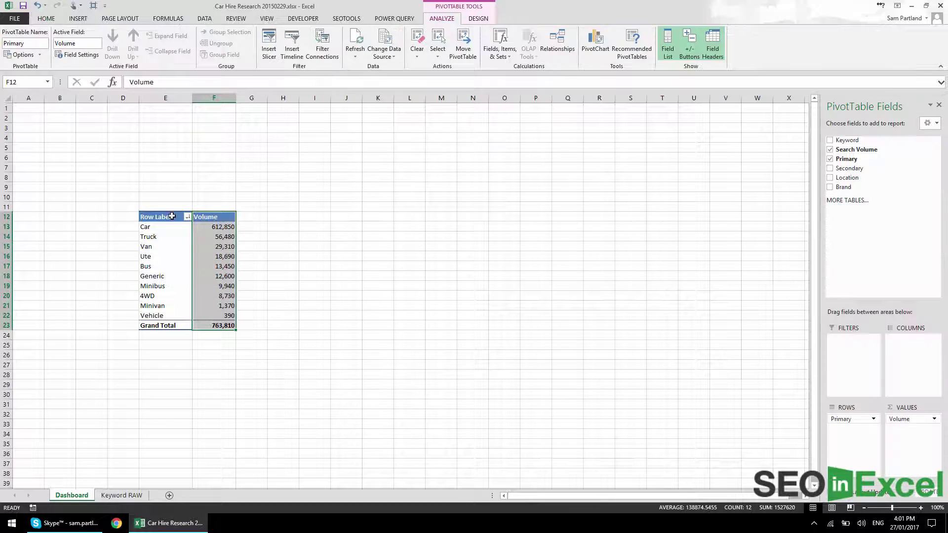
{"action": "left_click", "coordinate": [163, 214]}
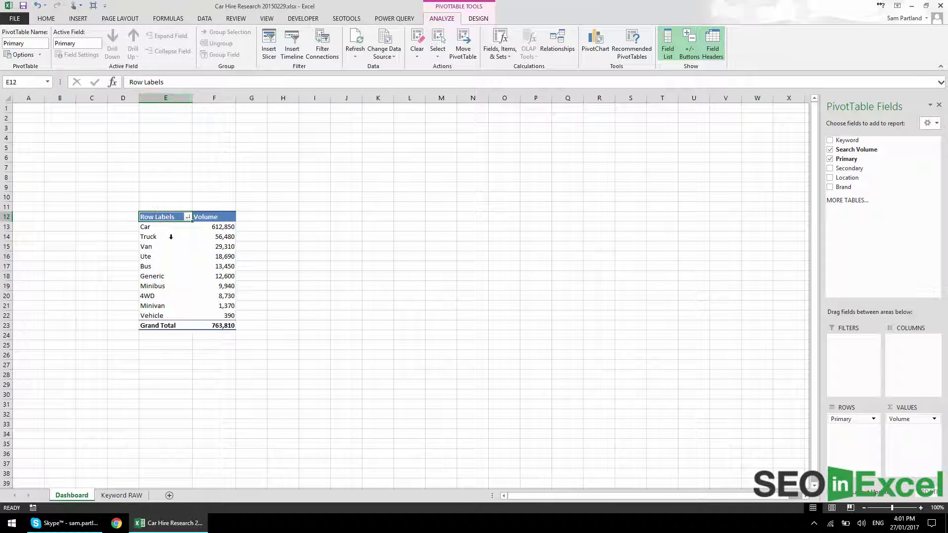
{"action": "left_click", "coordinate": [172, 227]}
{"action": "left_click_drag", "start_coordinate": [167, 218], "coordinate": [225, 317]}
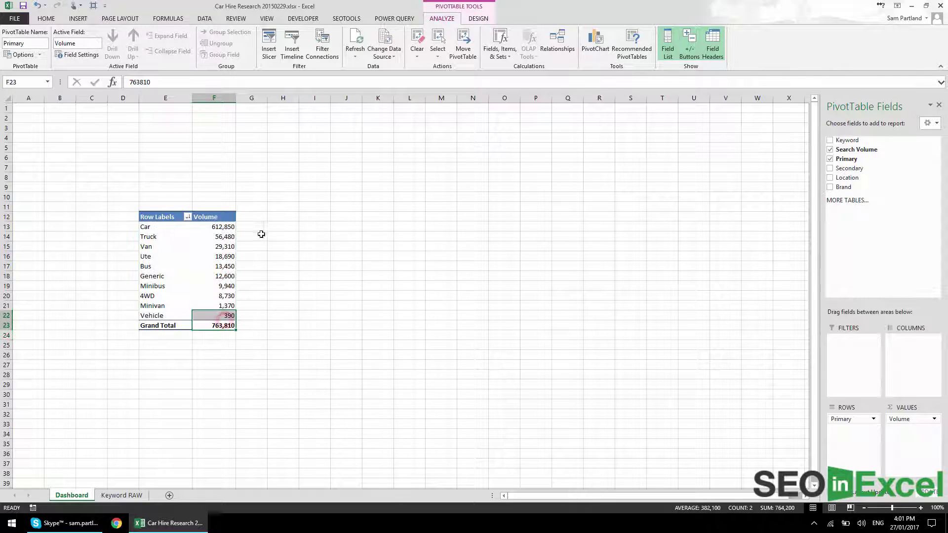
{"action": "left_click", "coordinate": [162, 215]}
Add the Keyword field below Primary in the PivotTable's rows and widen column E to fit the keywords
{"action": "left_click", "coordinate": [165, 227]}
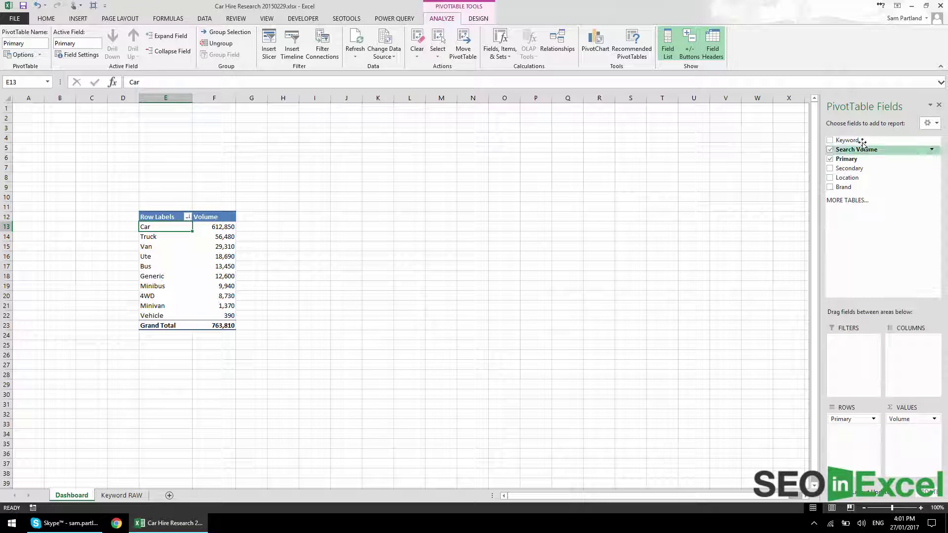
{"action": "left_click_drag", "start_coordinate": [862, 144], "coordinate": [849, 441]}
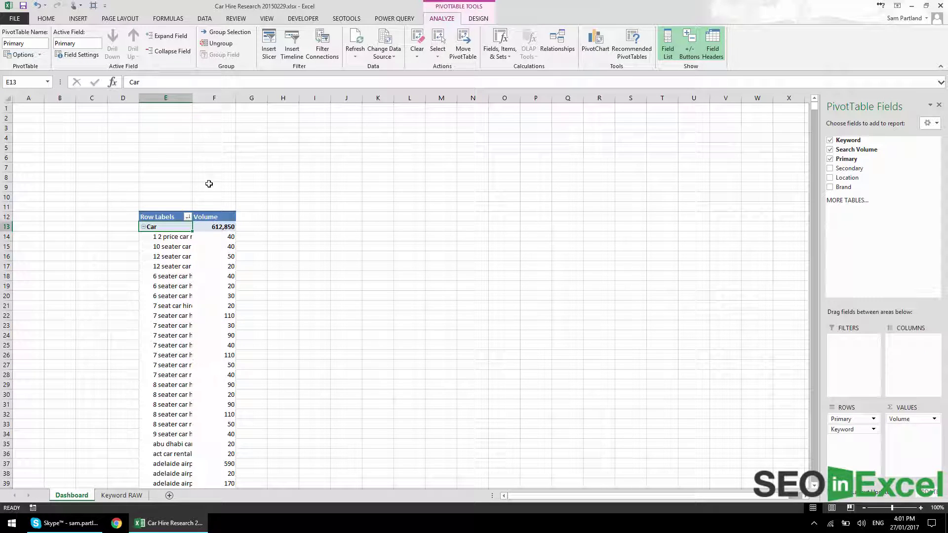
{"action": "left_click_drag", "start_coordinate": [193, 103], "coordinate": [222, 102]}
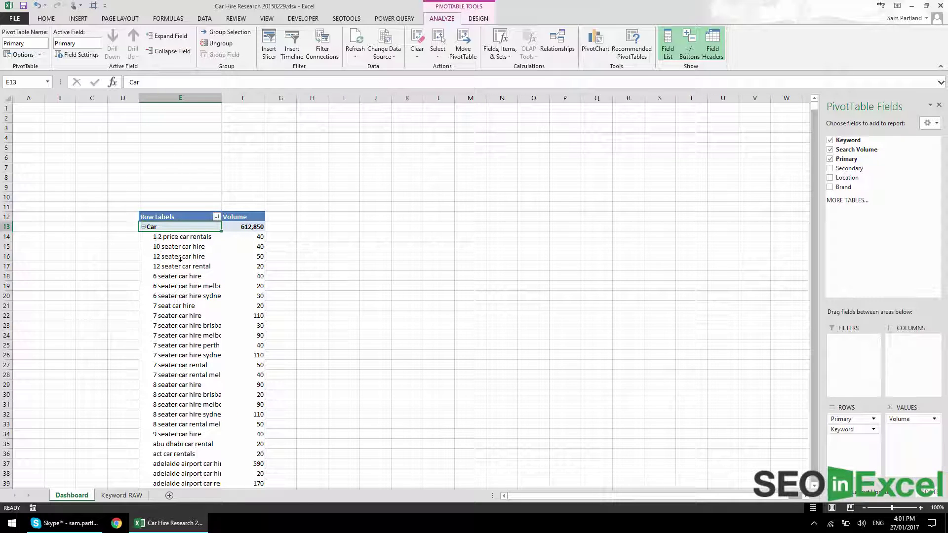
{"action": "scroll", "coordinate": [183, 266], "scroll_direction": "down", "scroll_amount": 10}
{"action": "scroll", "coordinate": [215, 278], "scroll_direction": "up", "scroll_amount": 10}
Collapse the Car group and sort the keywords within the Primary groups by Volume from largest to smallest
{"action": "left_click", "coordinate": [143, 227]}
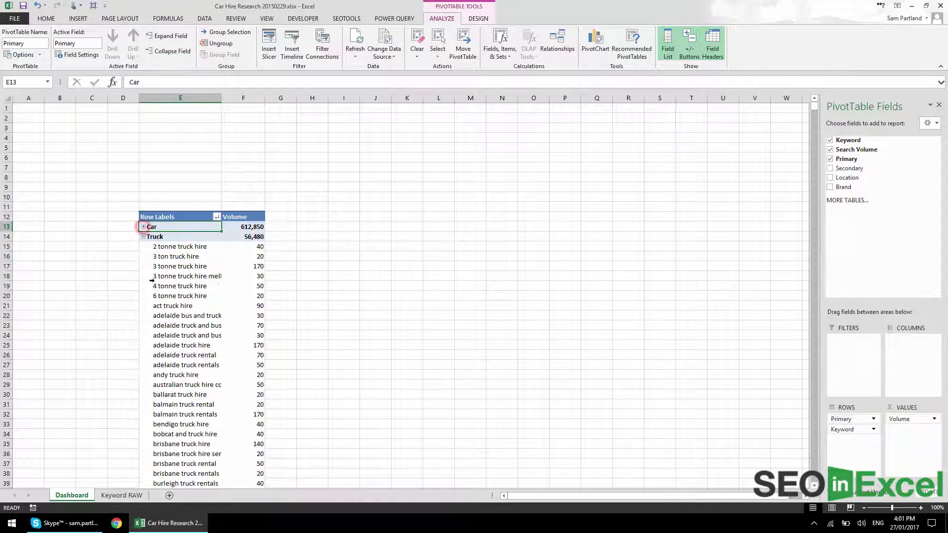
{"action": "left_click", "coordinate": [256, 266]}
{"action": "right_click", "coordinate": [256, 266]}
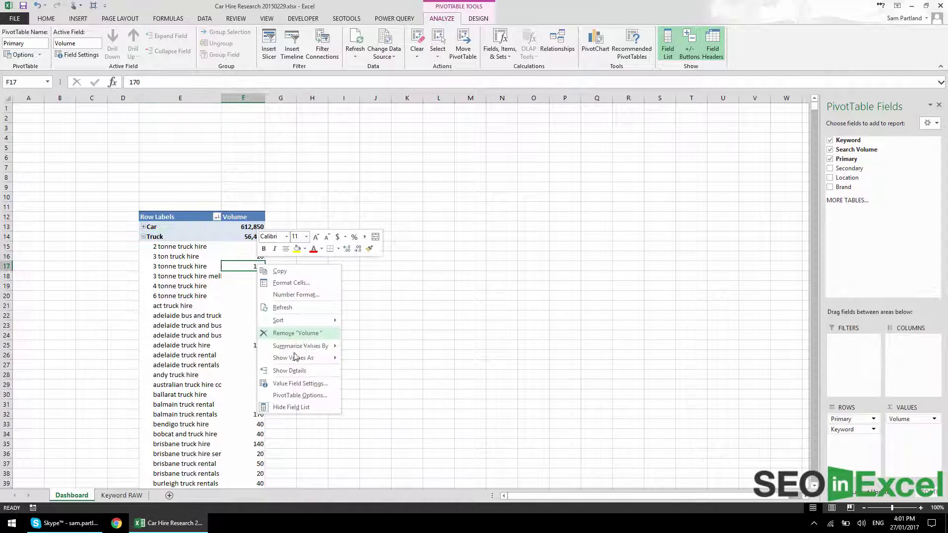
{"action": "mouse_move", "coordinate": [305, 322]}
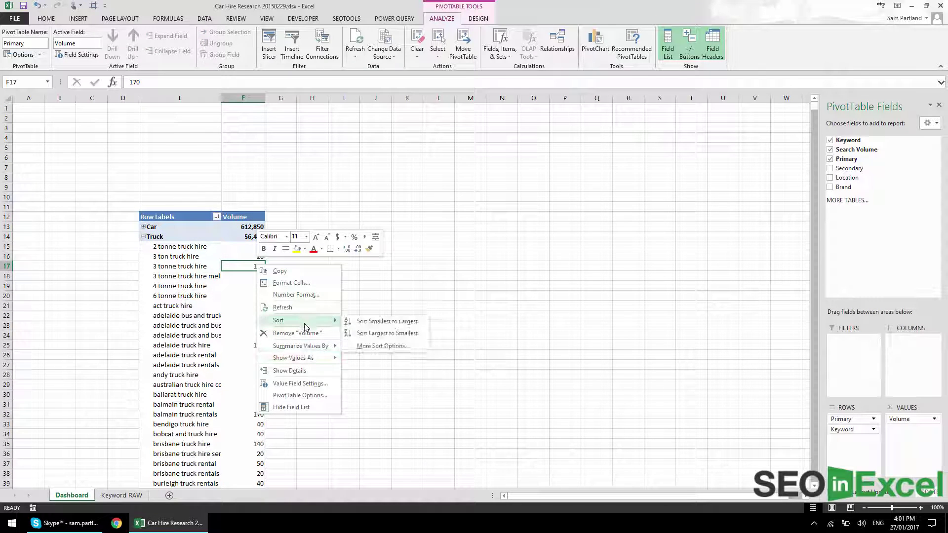
{"action": "left_click", "coordinate": [367, 334]}
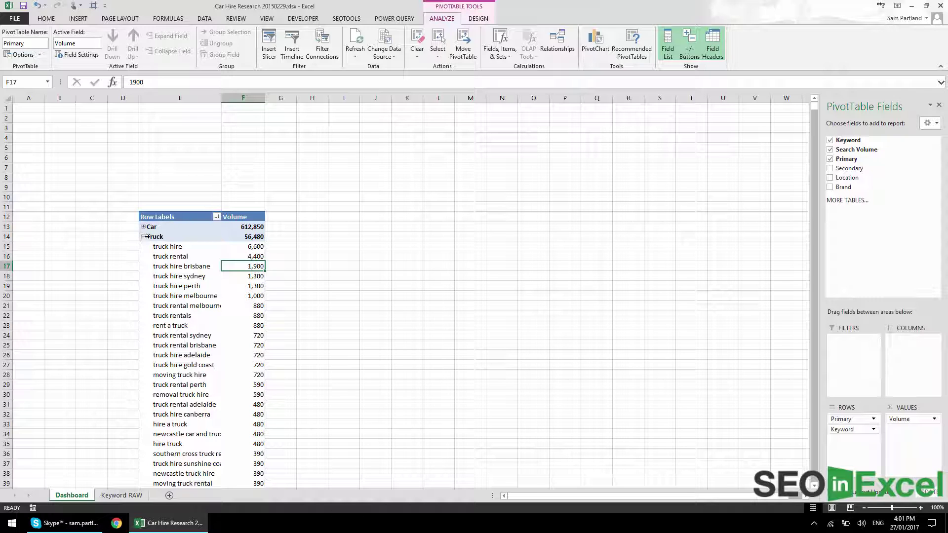
Collapse the entire Primary field, and expand only the Ute group to show its keywords
{"action": "right_click", "coordinate": [176, 239]}
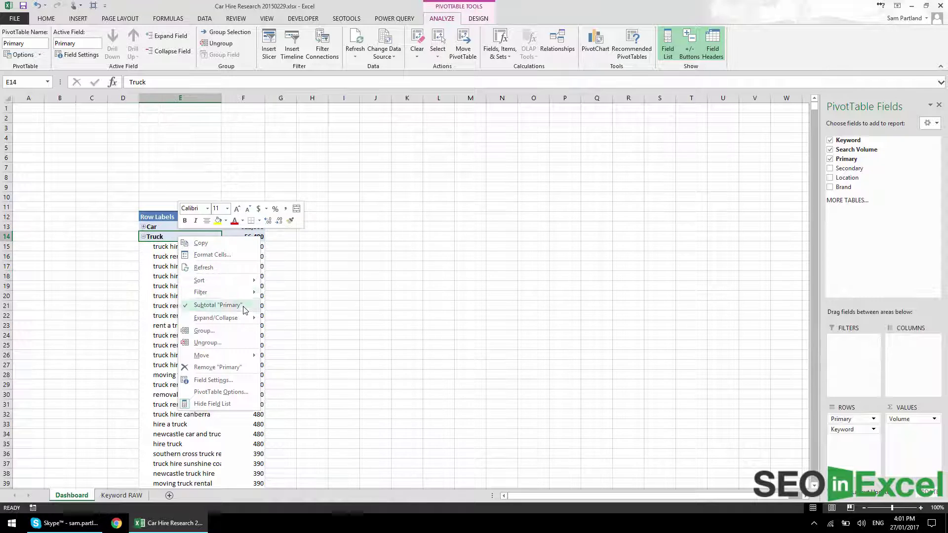
{"action": "mouse_move", "coordinate": [247, 318]}
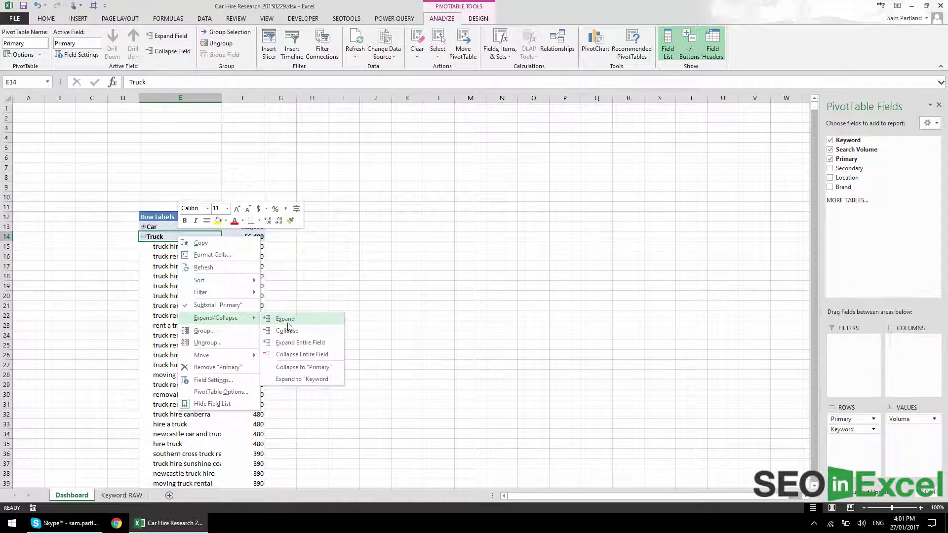
{"action": "left_click", "coordinate": [307, 355]}
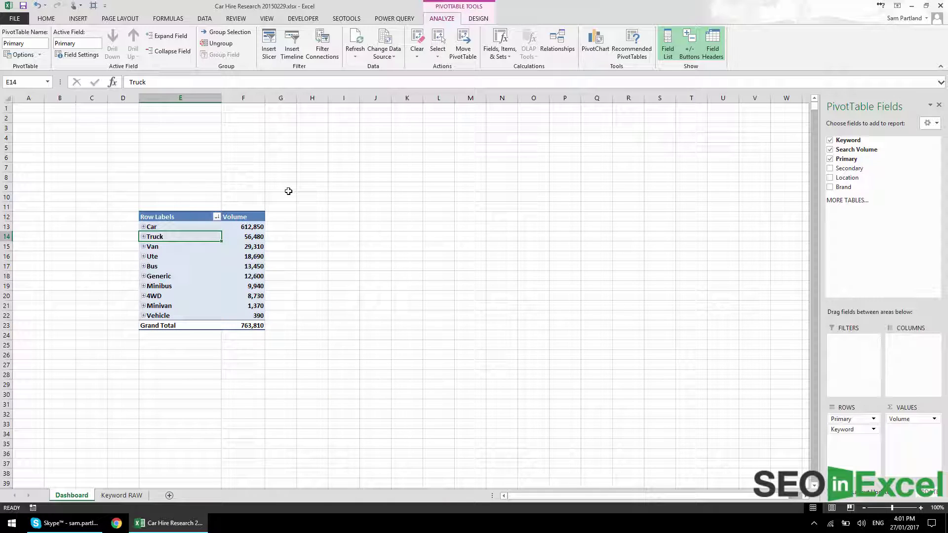
{"action": "left_click", "coordinate": [144, 256]}
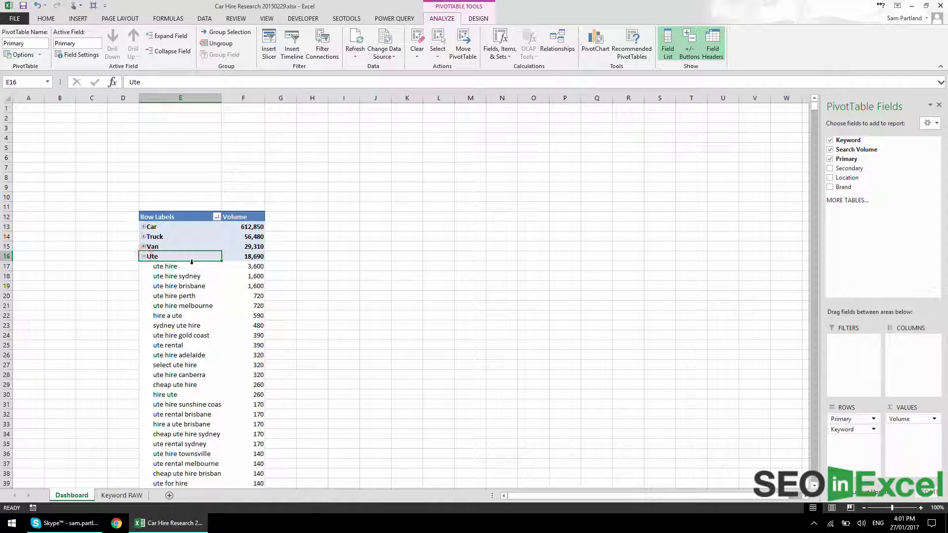
Collapse the Ute group and paste a copy of the whole Primary PivotTable at cell H12
{"action": "left_click", "coordinate": [143, 256]}
{"action": "left_click_drag", "start_coordinate": [156, 216], "coordinate": [261, 325]}
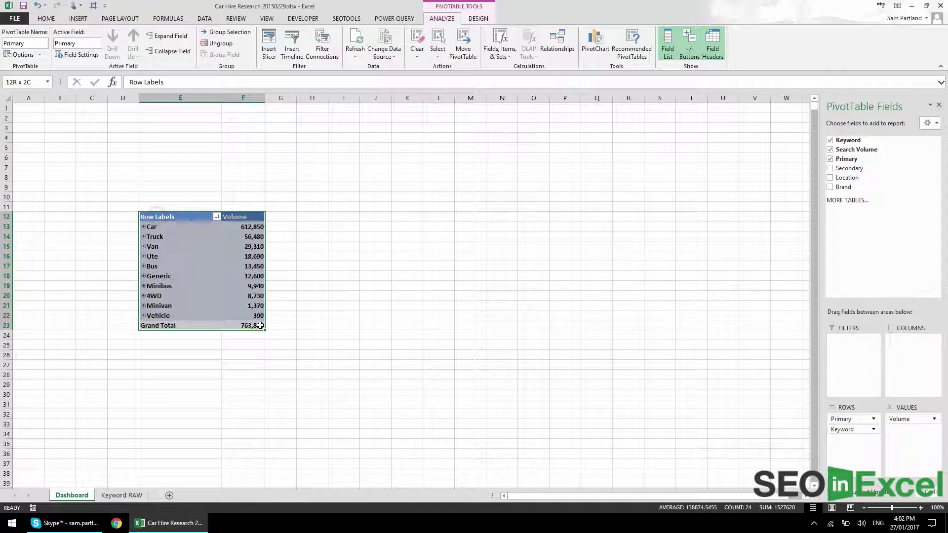
{"action": "key", "text": "ctrl+c"}
{"action": "left_click", "coordinate": [314, 217]}
{"action": "key", "text": "ctrl+v"}
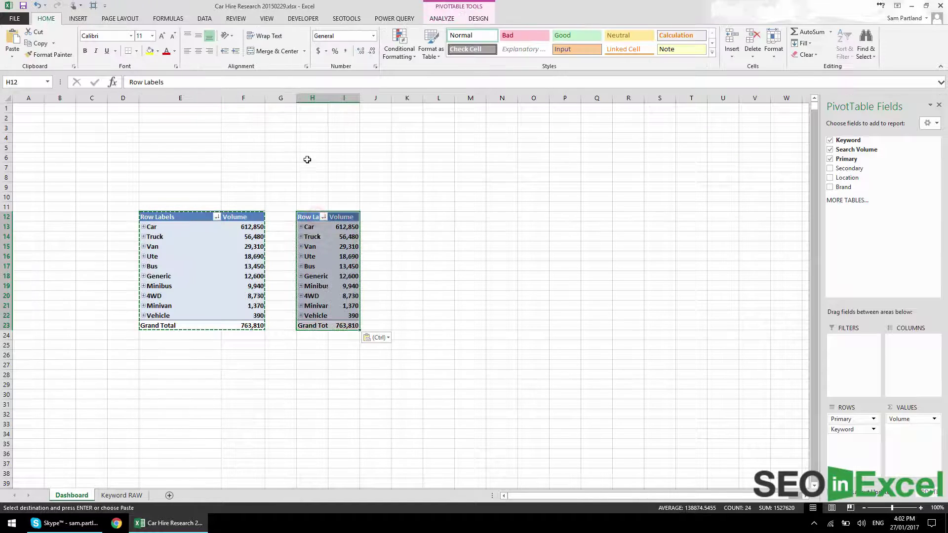
Copy the formatting and widths of columns E:F to columns H:I and K:L
{"action": "left_click_drag", "start_coordinate": [180, 97], "coordinate": [243, 98]}
{"action": "left_click", "coordinate": [50, 54]}
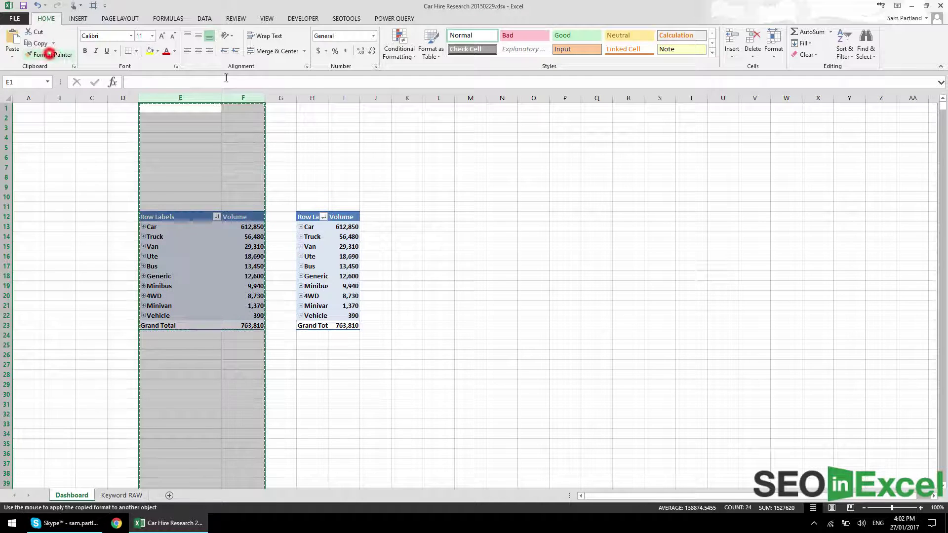
{"action": "left_click_drag", "start_coordinate": [313, 98], "coordinate": [408, 101]}
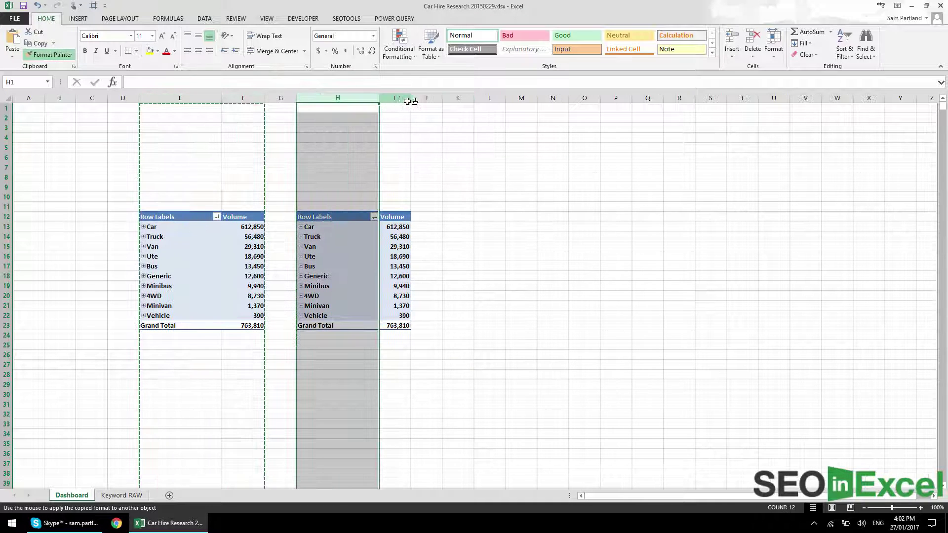
{"action": "left_click_drag", "start_coordinate": [466, 98], "coordinate": [475, 225]}
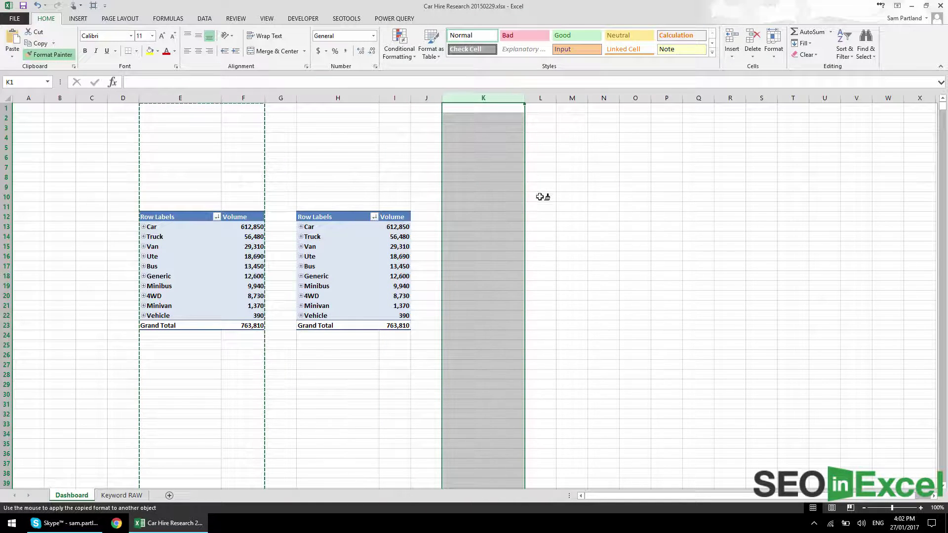
{"action": "key", "text": "Escape"}
{"action": "left_click", "coordinate": [393, 238]}
{"action": "left_click_drag", "start_coordinate": [173, 97], "coordinate": [242, 98]}
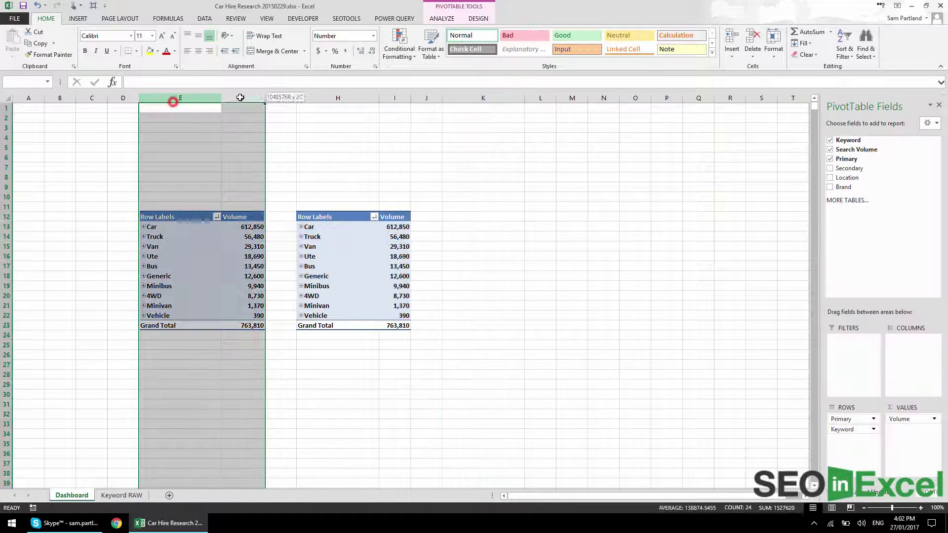
{"action": "left_click", "coordinate": [47, 54]}
{"action": "left_click_drag", "start_coordinate": [332, 98], "coordinate": [402, 98]}
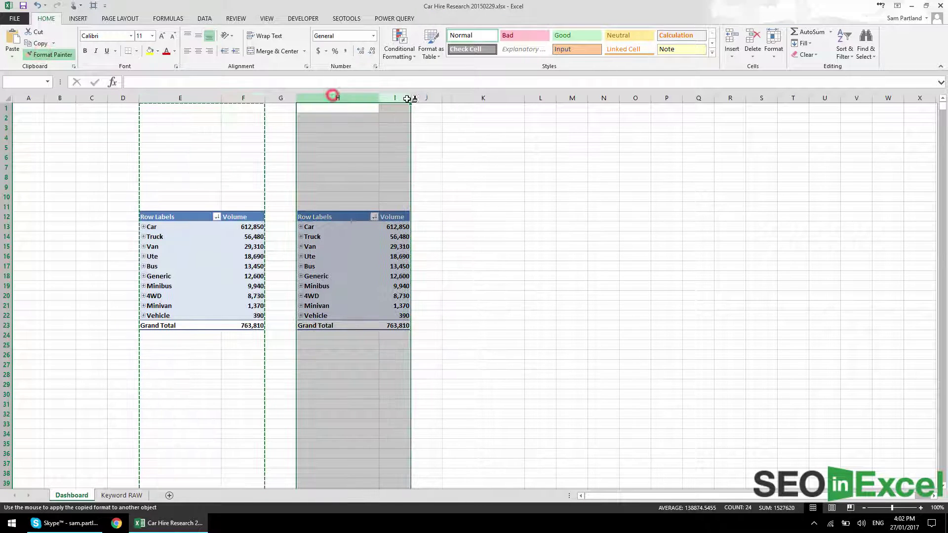
{"action": "left_click_drag", "start_coordinate": [494, 98], "coordinate": [563, 99]}
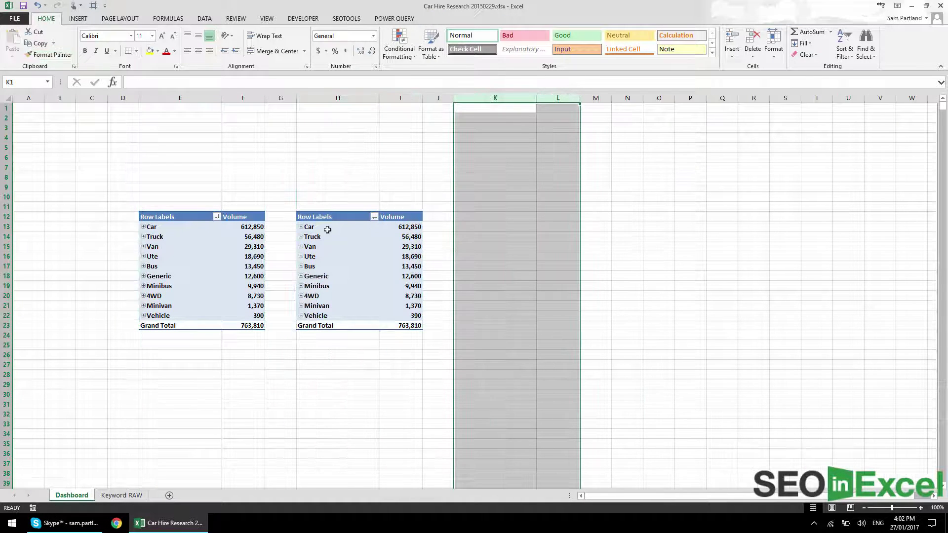
Replace the Primary field with Secondary above Keyword in the rows of the PivotTable at H12
{"action": "left_click", "coordinate": [322, 228]}
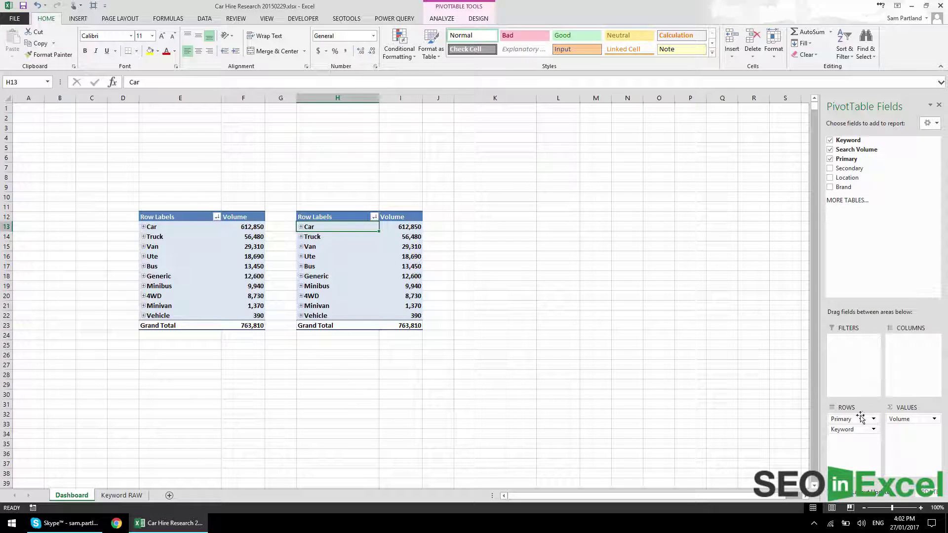
{"action": "left_click_drag", "start_coordinate": [858, 420], "coordinate": [634, 345]}
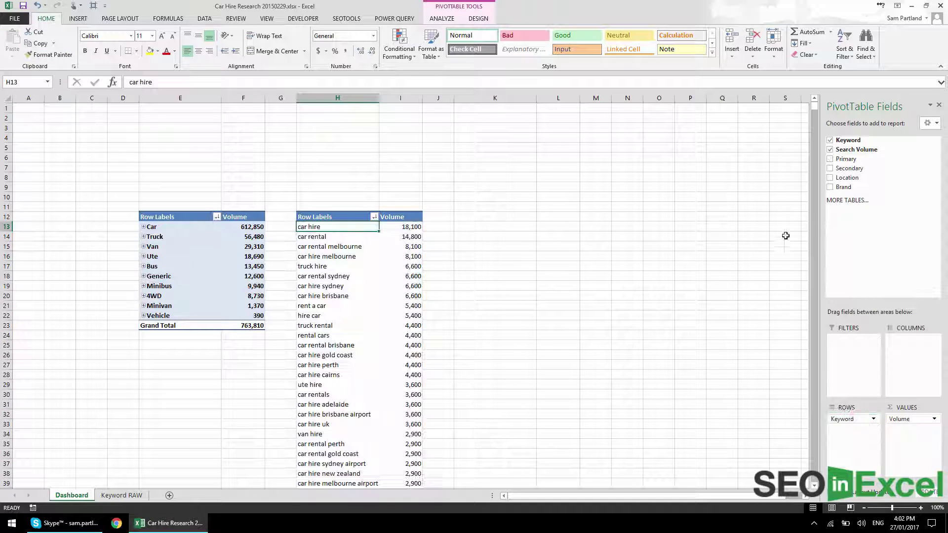
{"action": "left_click_drag", "start_coordinate": [850, 171], "coordinate": [845, 419]}
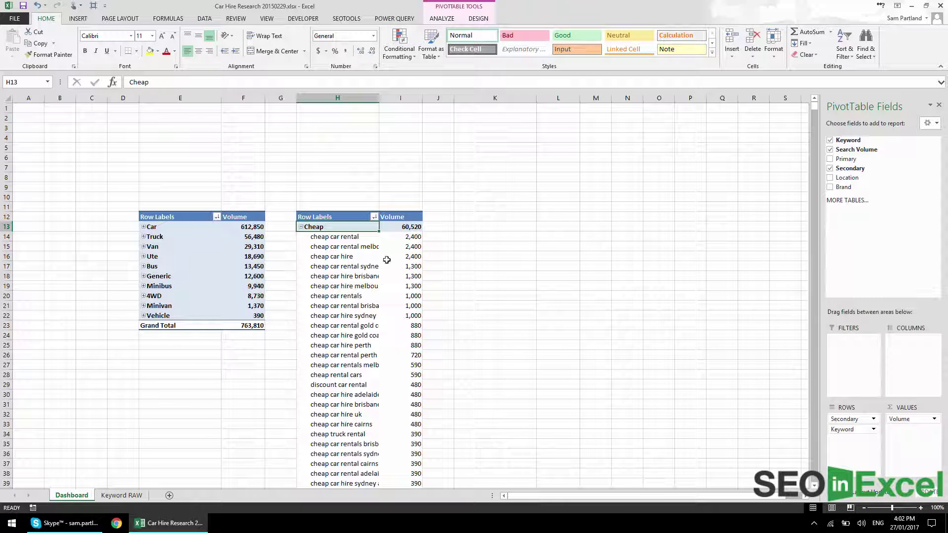
Collapse the entire Secondary field and sort its groups by Volume from largest to smallest
{"action": "left_click", "coordinate": [301, 228]}
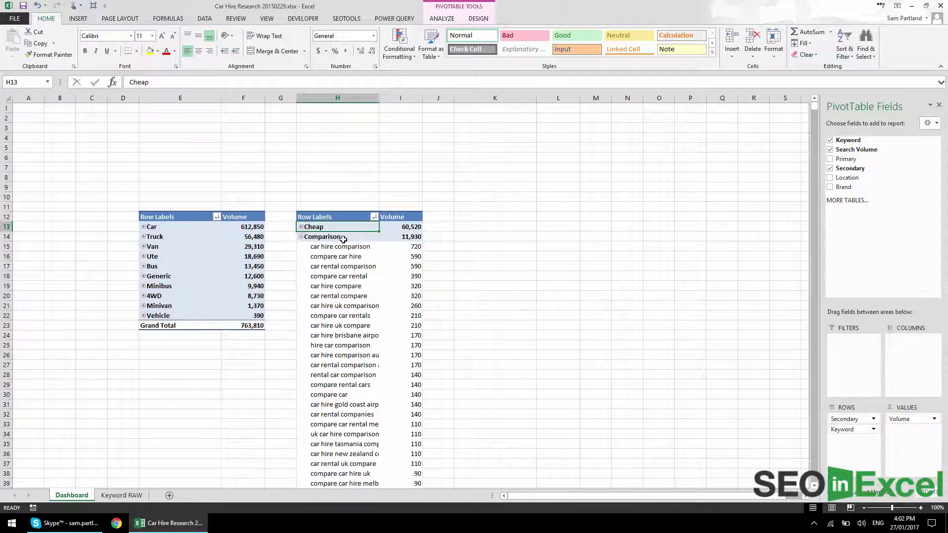
{"action": "right_click", "coordinate": [315, 238]}
{"action": "mouse_move", "coordinate": [360, 319]}
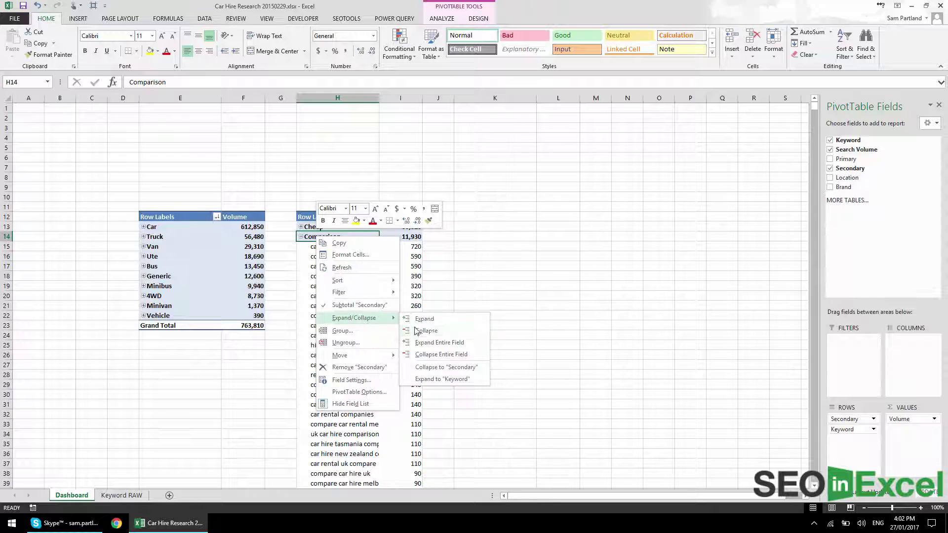
{"action": "left_click", "coordinate": [434, 355]}
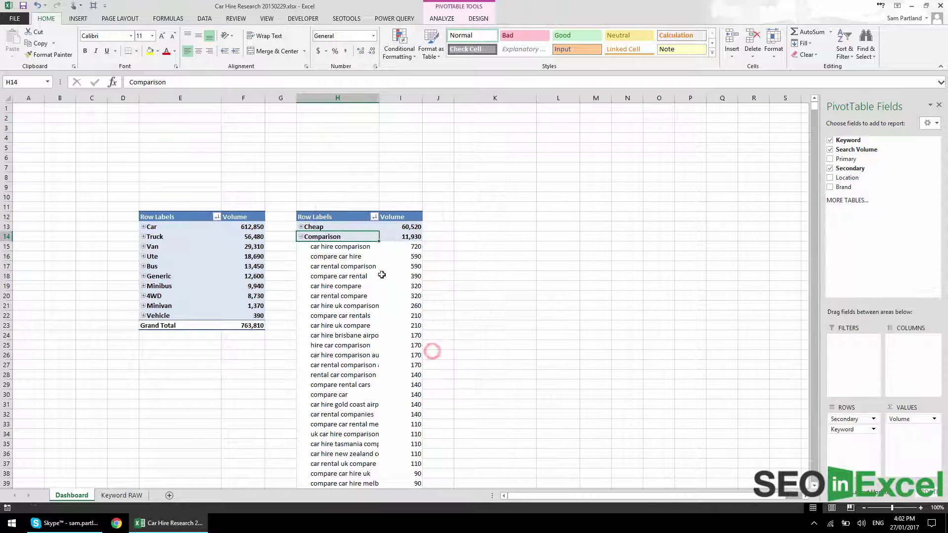
{"action": "left_click", "coordinate": [366, 174]}
{"action": "right_click", "coordinate": [408, 276]}
{"action": "left_click", "coordinate": [460, 336]}
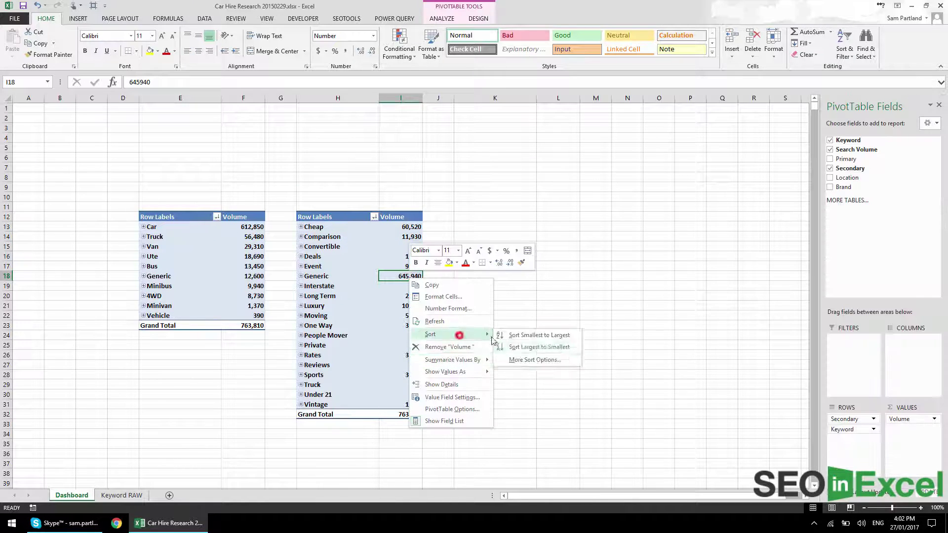
{"action": "left_click", "coordinate": [516, 348]}
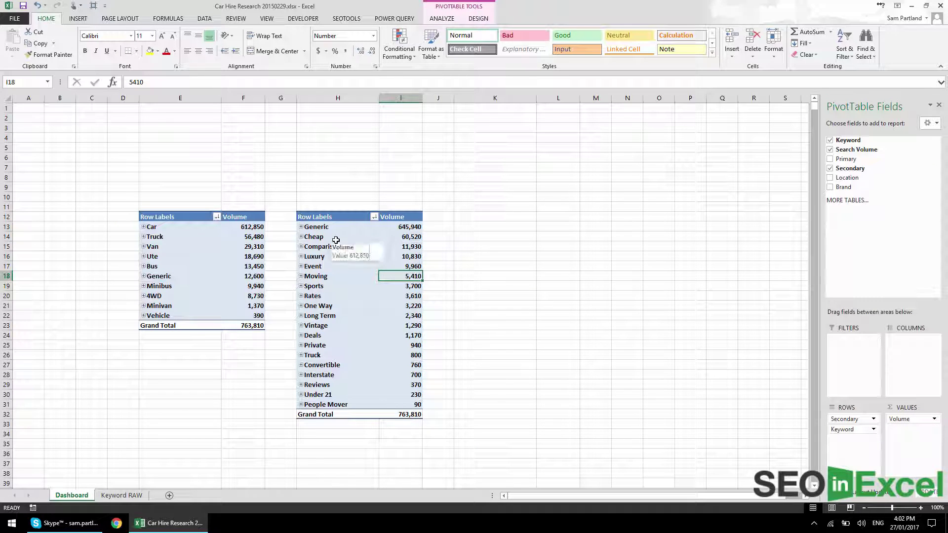
Expand the Event and Luxury groups one after the other to examine their keywords, collapsing each again
{"action": "left_click", "coordinate": [302, 267]}
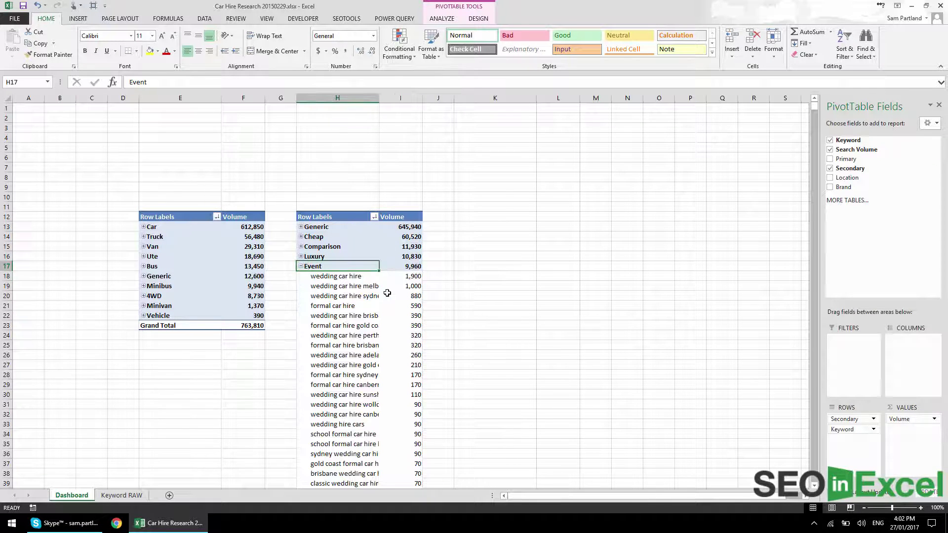
{"action": "left_click", "coordinate": [349, 277]}
{"action": "left_click", "coordinate": [351, 287]}
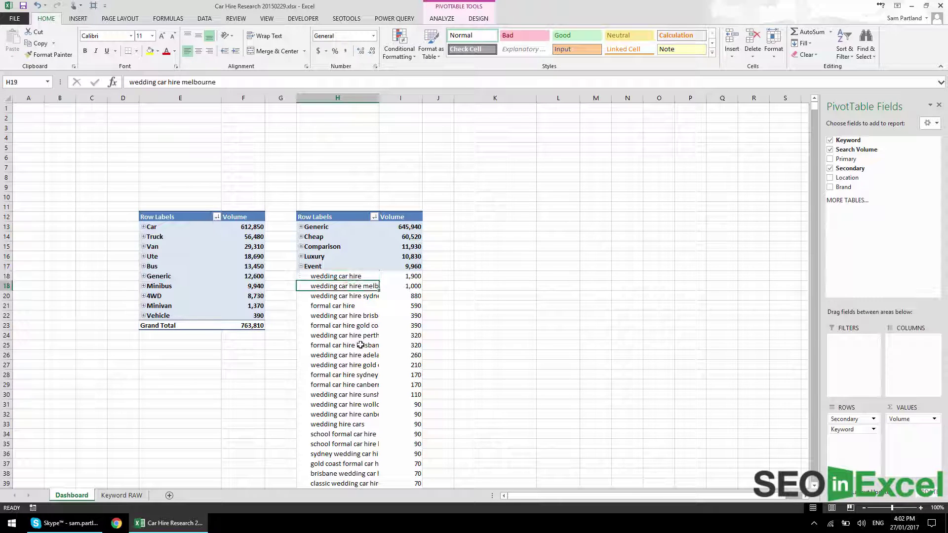
{"action": "left_click", "coordinate": [300, 267]}
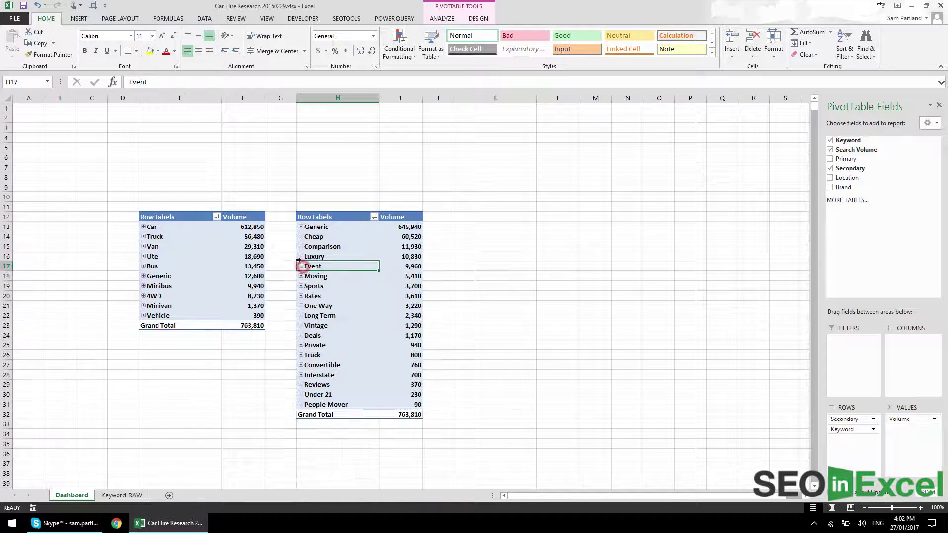
{"action": "left_click", "coordinate": [301, 256]}
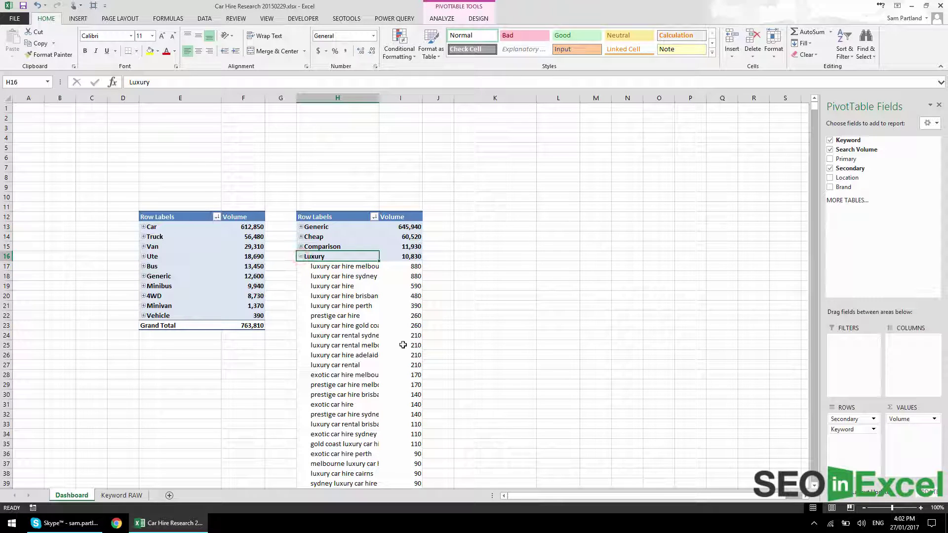
{"action": "left_click", "coordinate": [301, 256]}
Paste a copy of the whole Secondary PivotTable at cell K12
{"action": "left_click_drag", "start_coordinate": [307, 218], "coordinate": [419, 414]}
{"action": "key", "text": "ctrl+c"}
{"action": "left_click", "coordinate": [486, 218]}
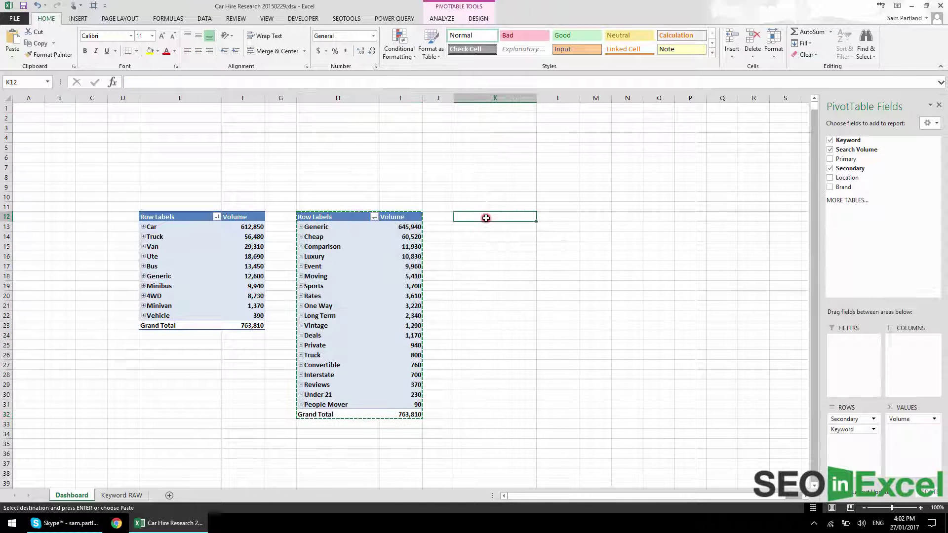
{"action": "key", "text": "ctrl+v"}
Replace the Secondary field with Location above Keyword in the rows of the PivotTable at K12
{"action": "left_click", "coordinate": [504, 286]}
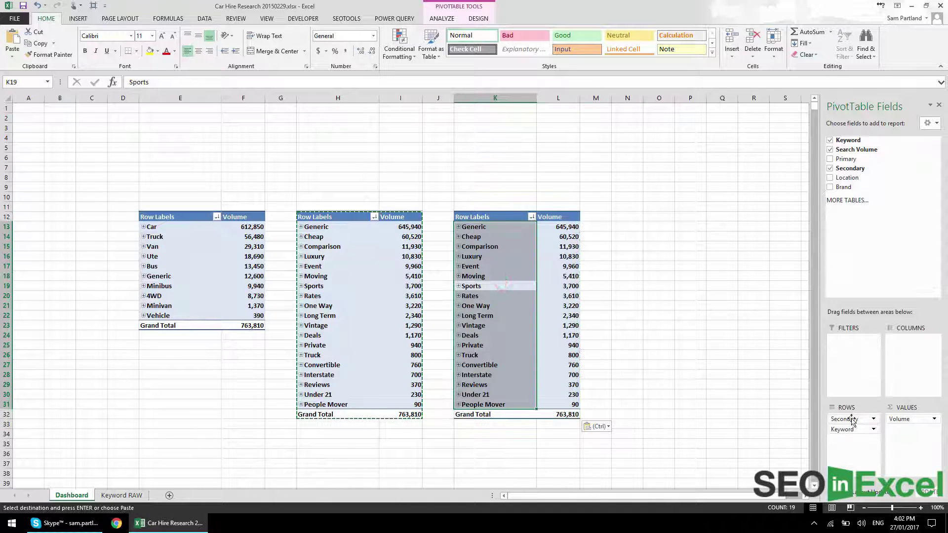
{"action": "left_click_drag", "start_coordinate": [852, 419], "coordinate": [739, 315]}
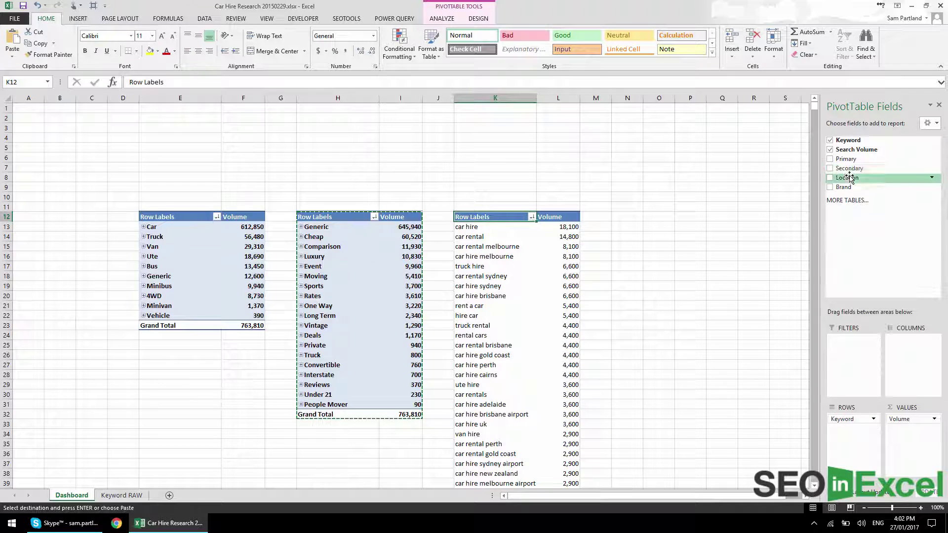
{"action": "left_click_drag", "start_coordinate": [850, 179], "coordinate": [849, 418]}
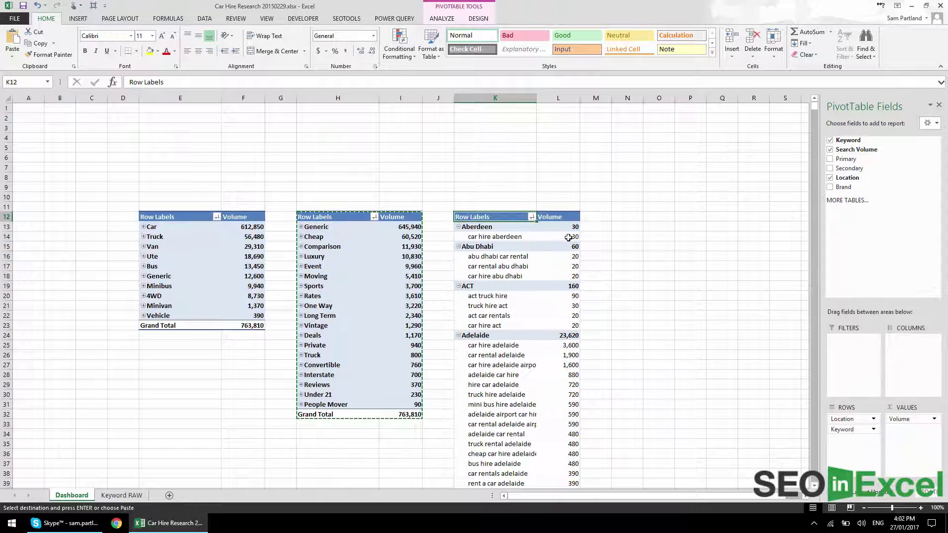
Collapse the entire Location field and sort the locations by Volume from largest to smallest
{"action": "right_click", "coordinate": [460, 226]}
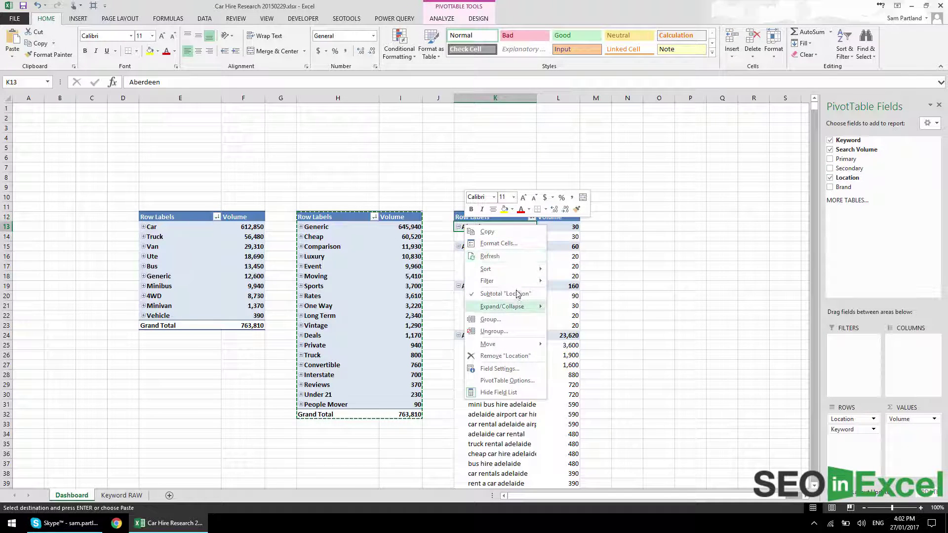
{"action": "mouse_move", "coordinate": [525, 309]}
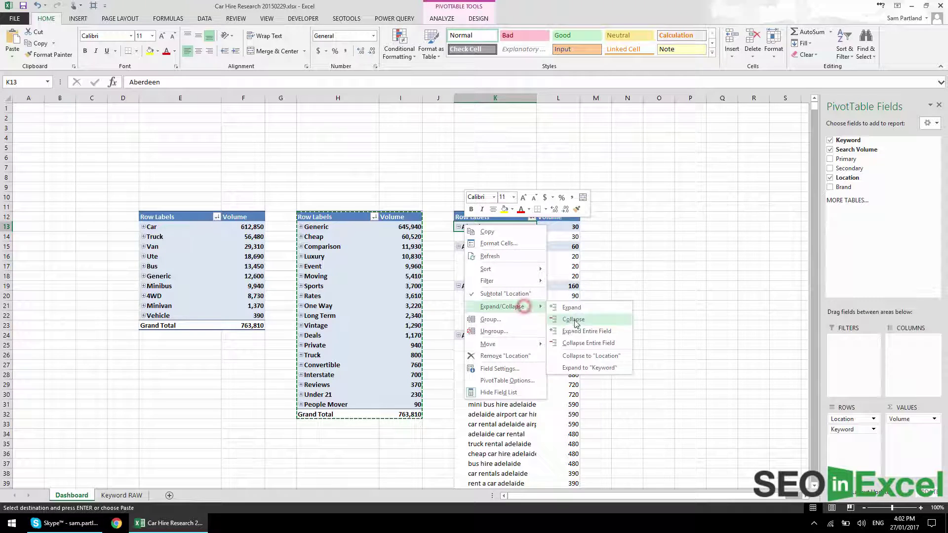
{"action": "left_click", "coordinate": [573, 346]}
{"action": "right_click", "coordinate": [572, 233]}
{"action": "mouse_move", "coordinate": [607, 291]}
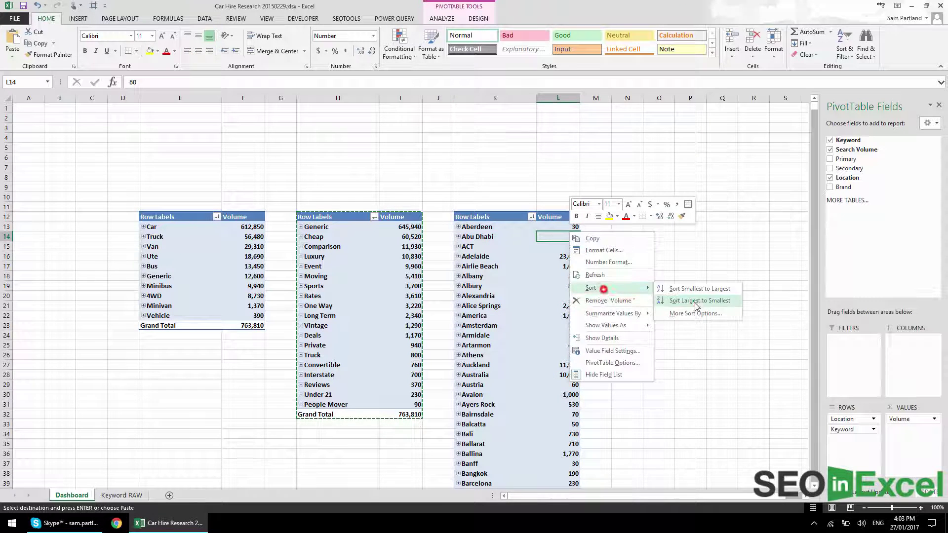
{"action": "left_click", "coordinate": [696, 304]}
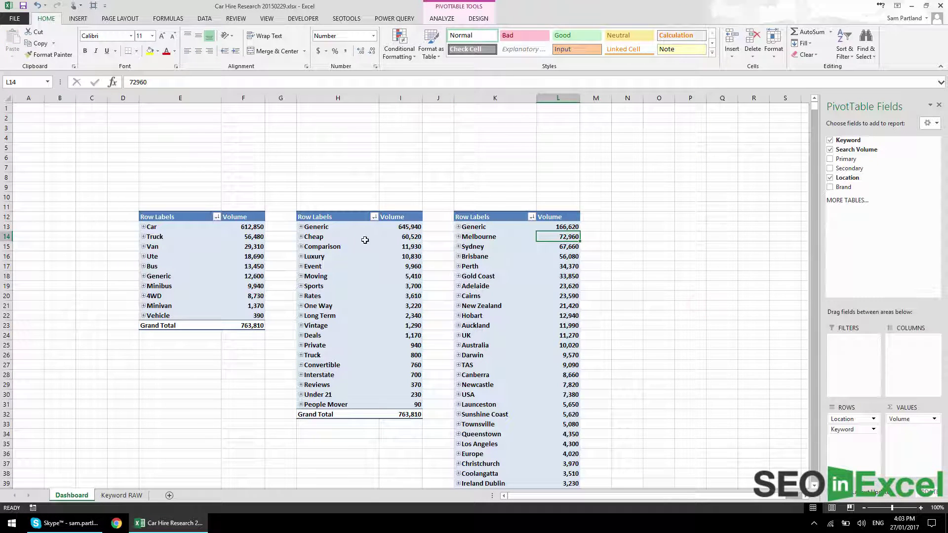
Name the PivotTable that groups keywords by location "Location"
{"action": "left_click", "coordinate": [197, 251]}
{"action": "left_click", "coordinate": [315, 256]}
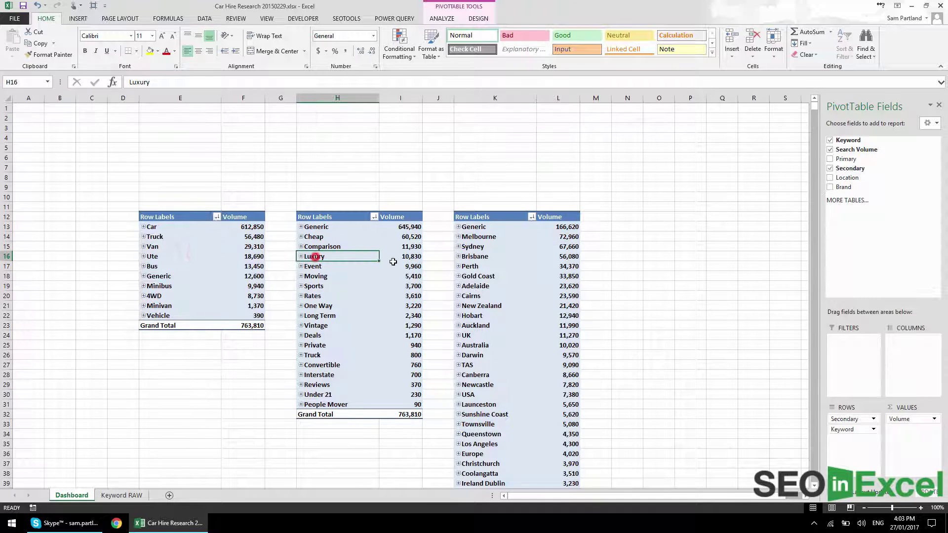
{"action": "left_click", "coordinate": [514, 269]}
{"action": "left_click", "coordinate": [514, 269]}
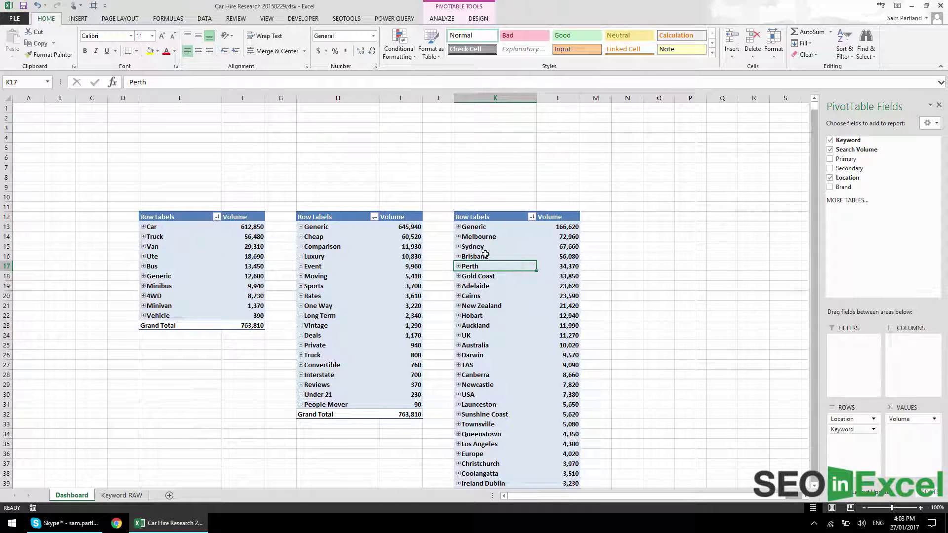
{"action": "left_click", "coordinate": [482, 18]}
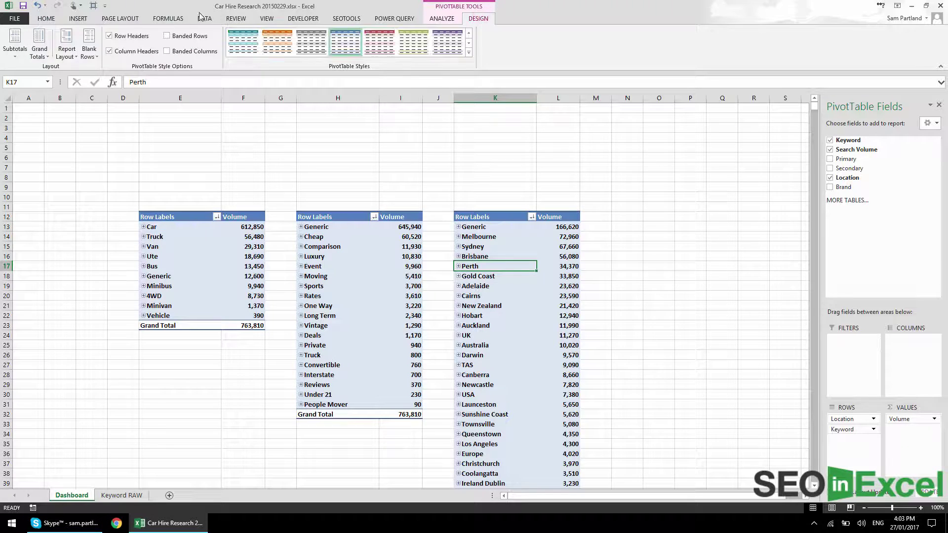
{"action": "left_click", "coordinate": [441, 19]}
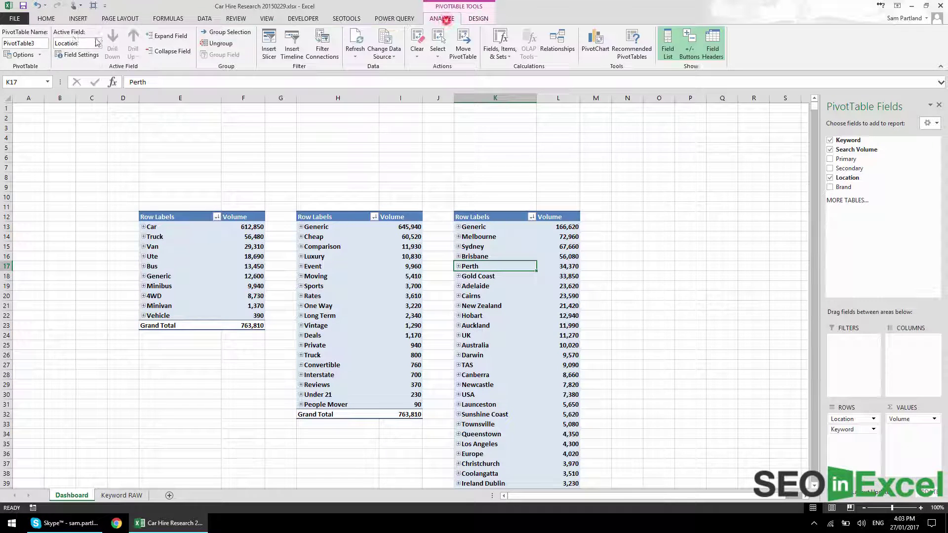
{"action": "double_click", "coordinate": [30, 46]}
{"action": "type", "text": "Location"}
Name the PivotTable with the Secondary groups "Secondary" and select the Ute cell in the Primary PivotTable
{"action": "left_click", "coordinate": [330, 249]}
{"action": "double_click", "coordinate": [35, 42]}
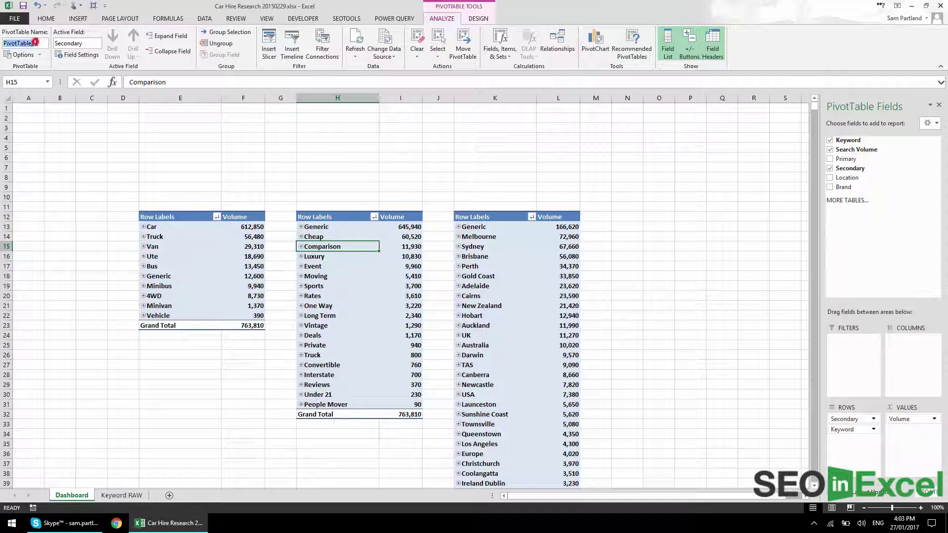
{"action": "type", "text": "Secondary"}
{"action": "left_click", "coordinate": [170, 155]}
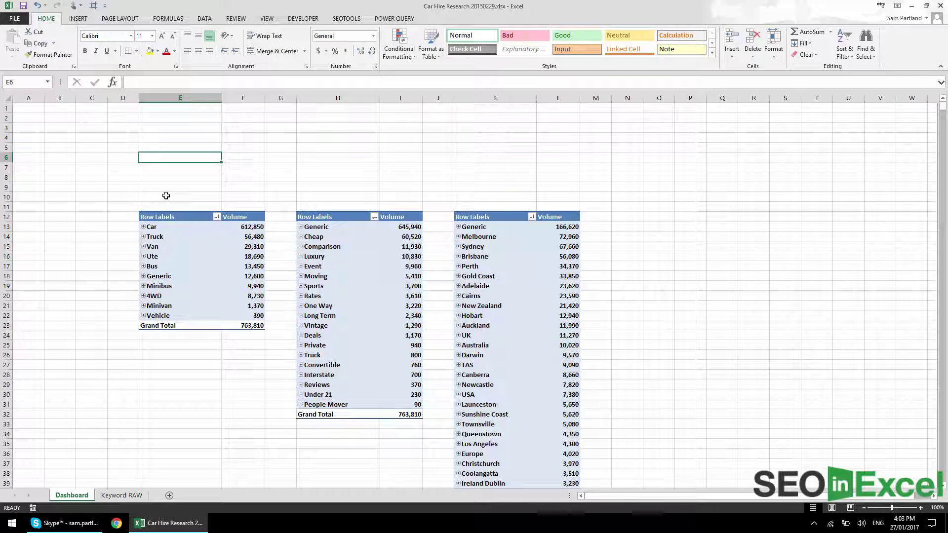
{"action": "left_click", "coordinate": [174, 256]}
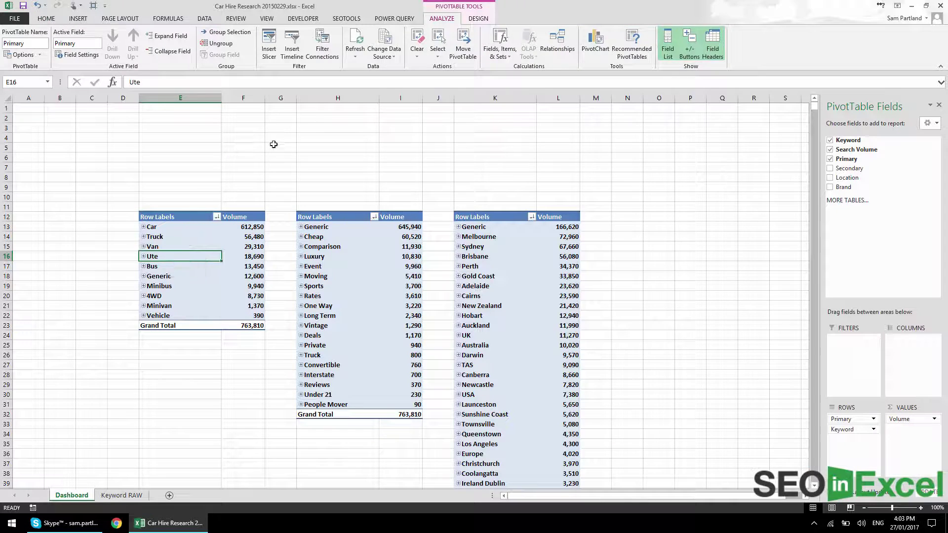
Insert a slicer for the Primary field from the Primary PivotTable
{"action": "left_click", "coordinate": [78, 18]}
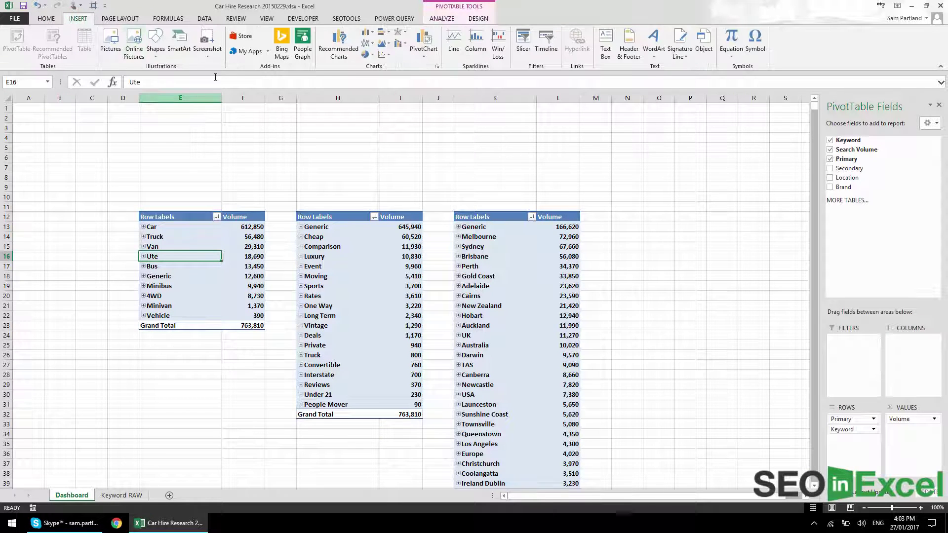
{"action": "left_click", "coordinate": [523, 45]}
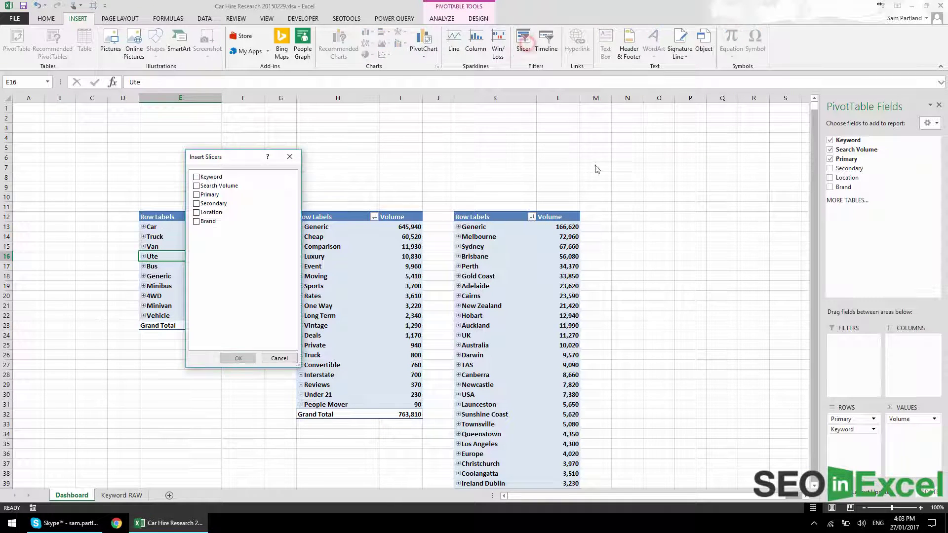
{"action": "left_click_drag", "start_coordinate": [231, 162], "coordinate": [648, 156]}
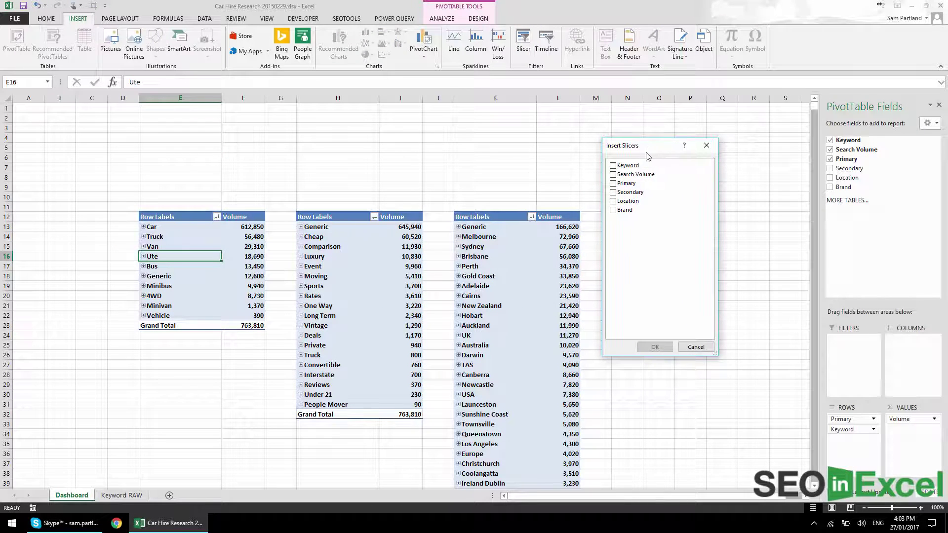
{"action": "left_click", "coordinate": [614, 183]}
{"action": "left_click", "coordinate": [655, 347]}
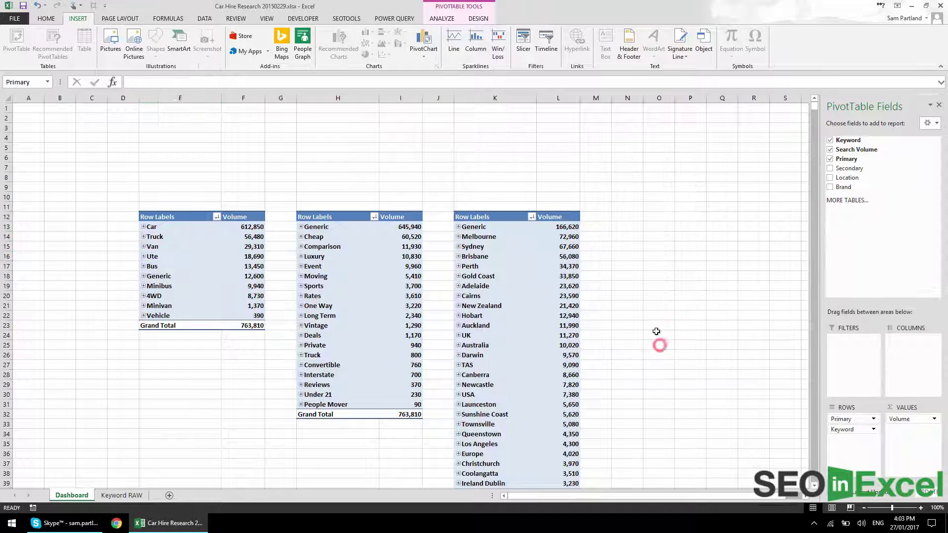
Enlarge the Primary slicer to about 19.5 cm wide and 9.6 cm high and move it over the top of the PivotTables
{"action": "left_click_drag", "start_coordinate": [390, 239], "coordinate": [53, 183]}
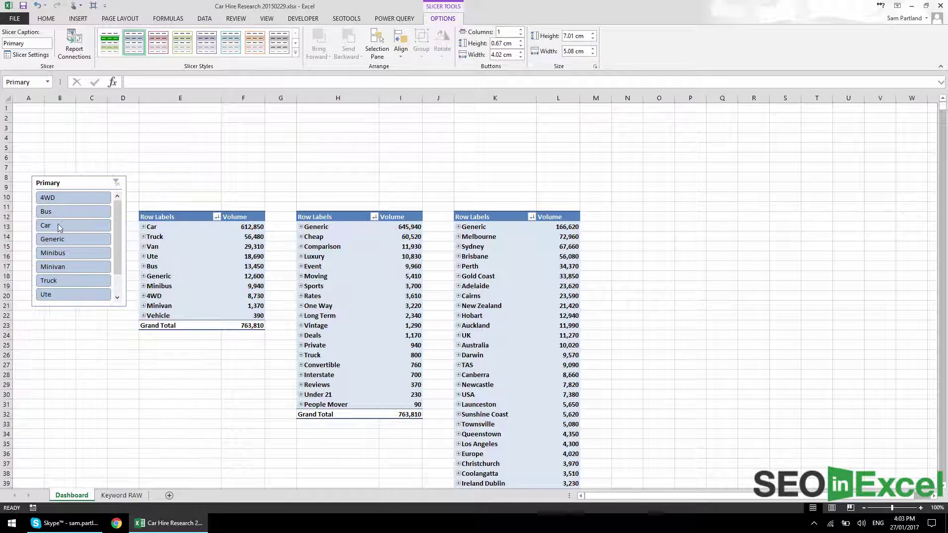
{"action": "left_click_drag", "start_coordinate": [79, 307], "coordinate": [79, 356]}
{"action": "left_click_drag", "start_coordinate": [127, 266], "coordinate": [399, 247]}
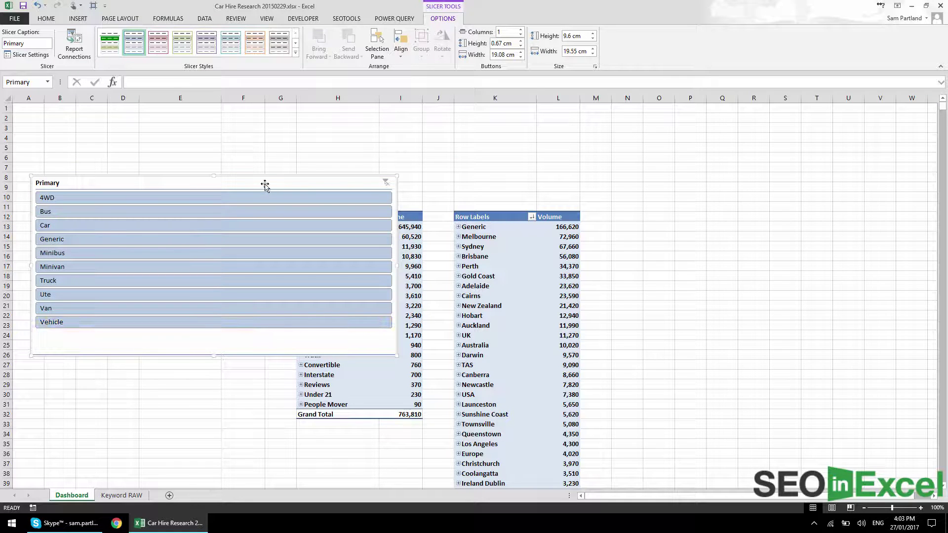
{"action": "left_click_drag", "start_coordinate": [266, 185], "coordinate": [431, 118]}
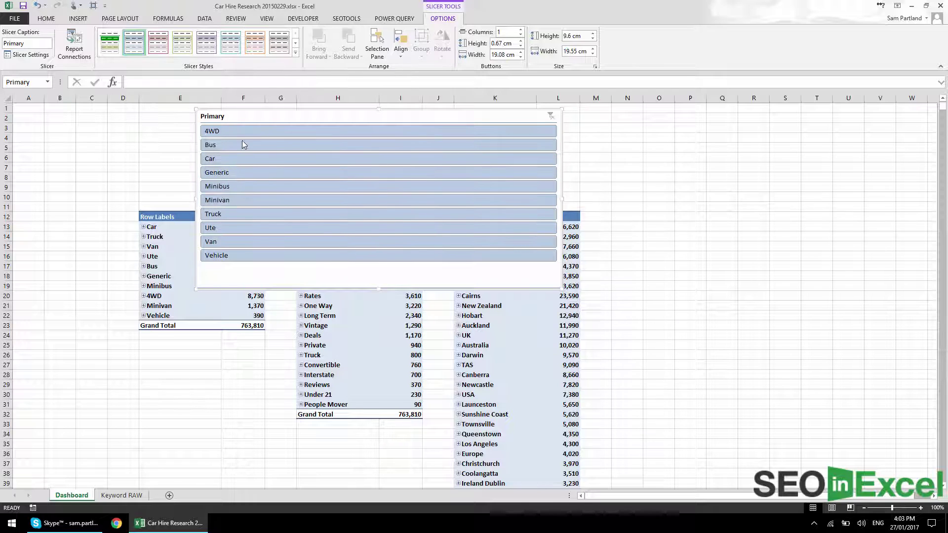
Arrange the Primary slicer's buttons in 5 columns and fit it, about 2.5 cm high, just above the PivotTables
{"action": "right_click", "coordinate": [305, 279]}
{"action": "left_click", "coordinate": [353, 464]}
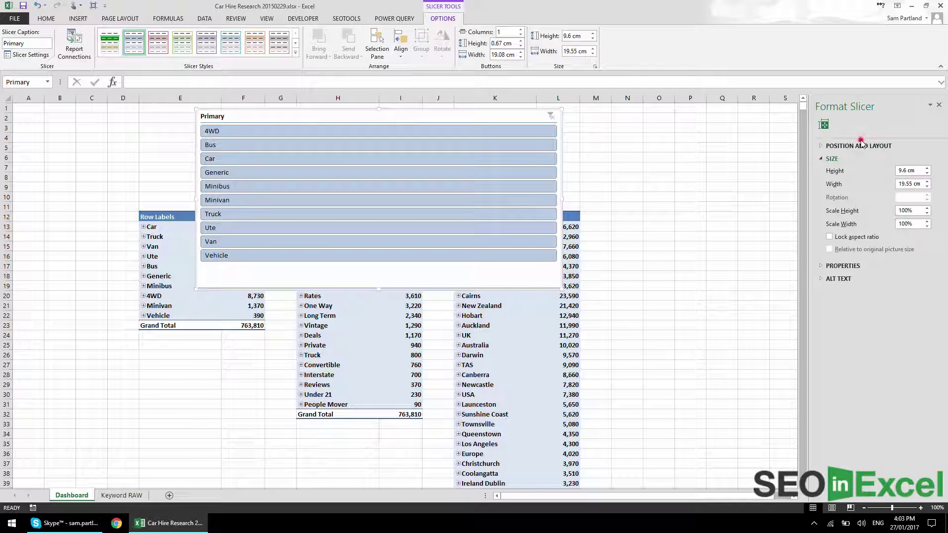
{"action": "left_click", "coordinate": [861, 145]}
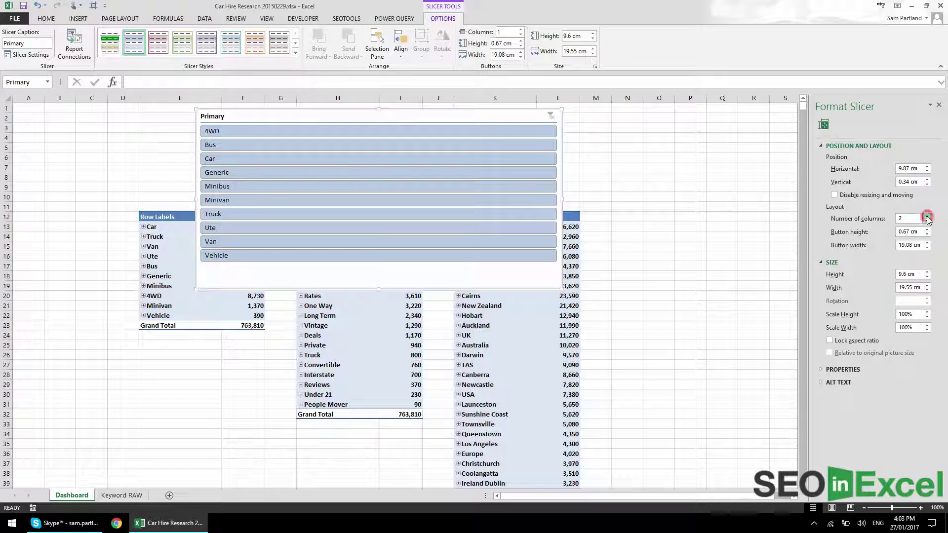
{"action": "left_click", "coordinate": [928, 218]}
{"action": "left_click", "coordinate": [928, 217]}
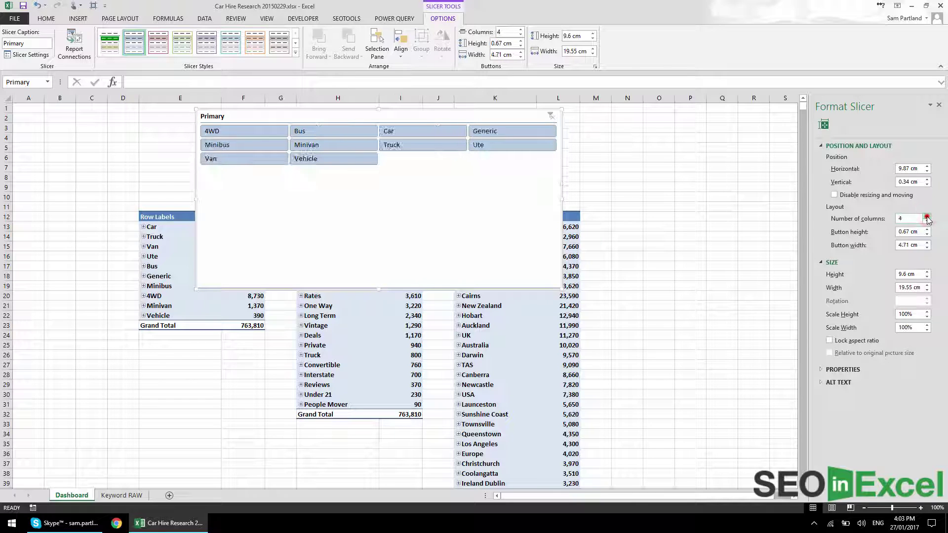
{"action": "left_click", "coordinate": [928, 217]}
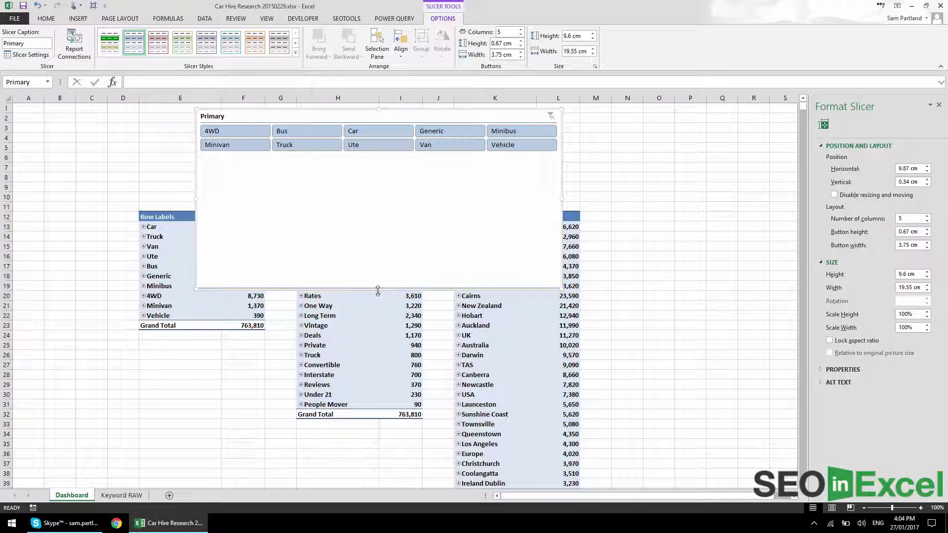
{"action": "left_click_drag", "start_coordinate": [378, 284], "coordinate": [377, 159]}
{"action": "left_click_drag", "start_coordinate": [453, 155], "coordinate": [438, 193]}
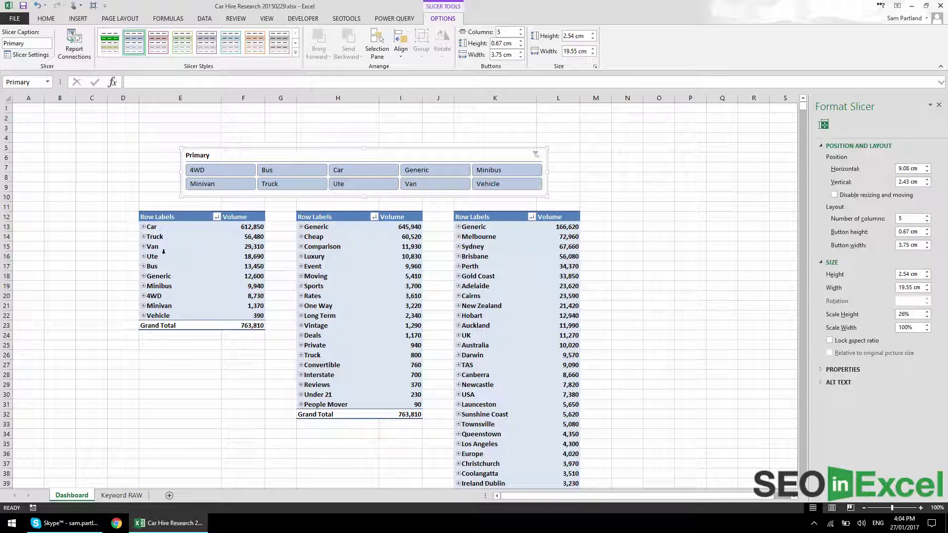
Test the Primary slicer with 4WD, Minivan and Car, and clear its filter
{"action": "left_click", "coordinate": [215, 171]}
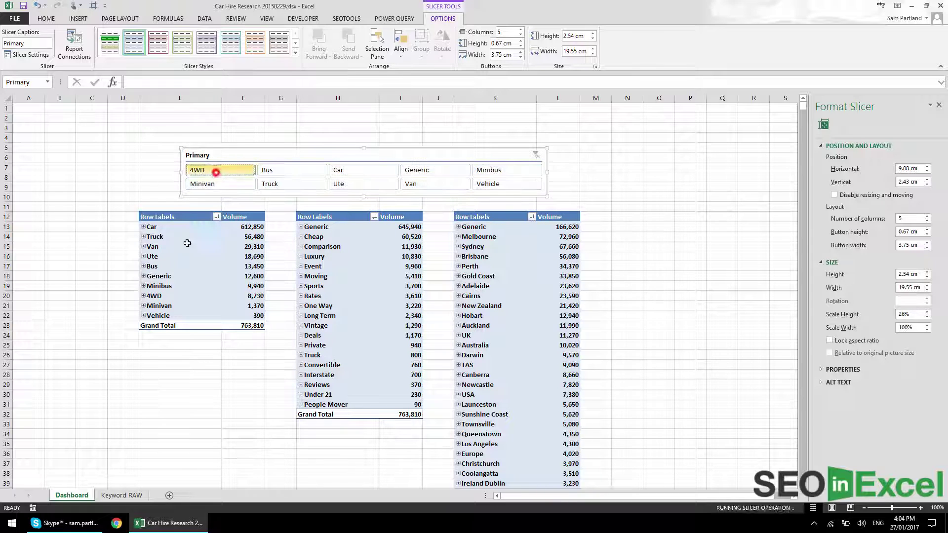
{"action": "left_click", "coordinate": [221, 188]}
{"action": "left_click", "coordinate": [227, 173]}
{"action": "left_click", "coordinate": [341, 173]}
{"action": "left_click", "coordinate": [536, 156]}
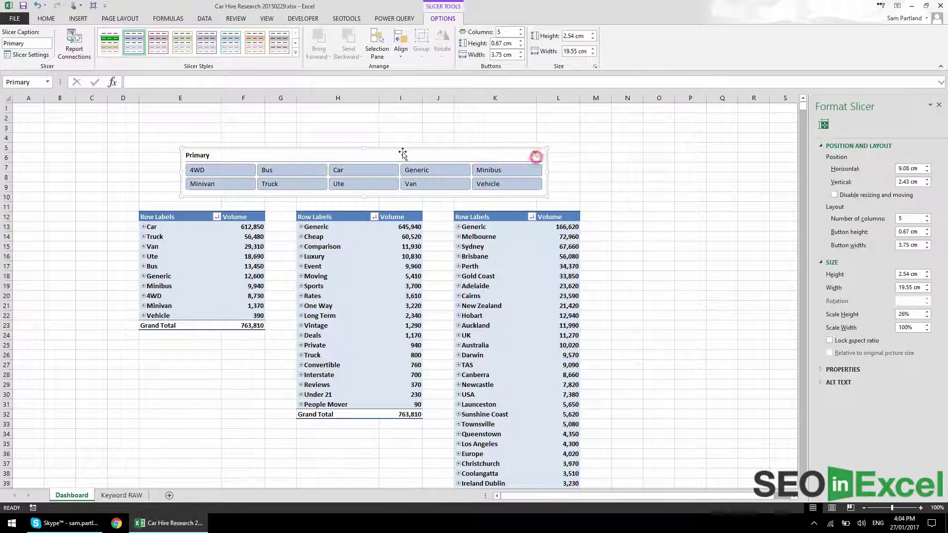
Connect the Primary slicer to the Location and Secondary PivotTables on the Dashboard sheet and disconnect it from the Primary PivotTable
{"action": "right_click", "coordinate": [401, 151]}
{"action": "left_click", "coordinate": [457, 256]}
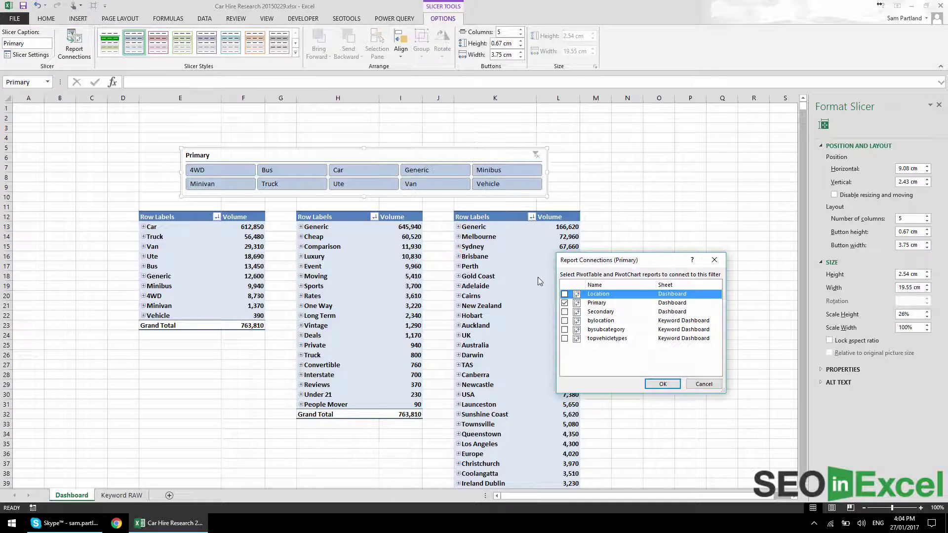
{"action": "left_click", "coordinate": [565, 303]}
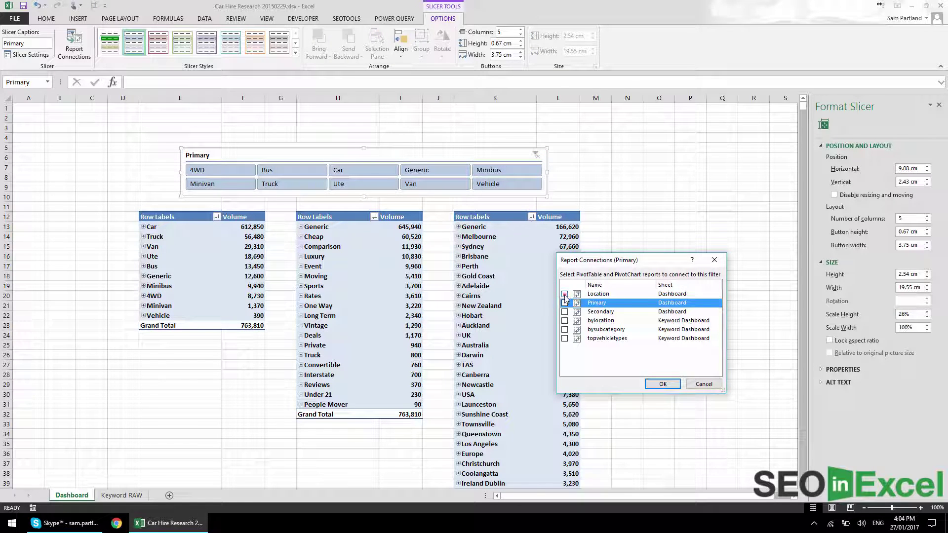
{"action": "left_click", "coordinate": [564, 294]}
{"action": "left_click", "coordinate": [564, 311]}
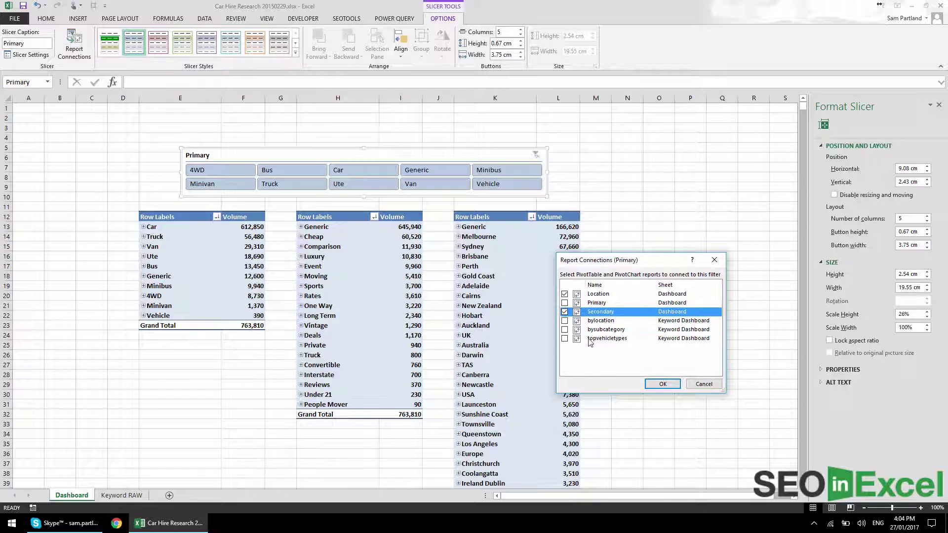
{"action": "left_click", "coordinate": [662, 384]}
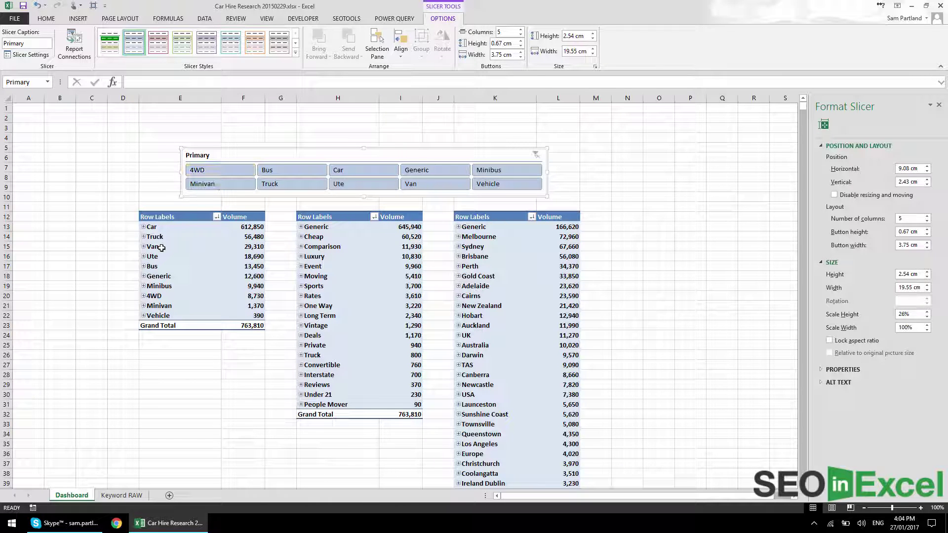
Filter the Primary slicer by 4WD and Bus in turn, and examine the Cheap and Private bus keywords in the Secondary PivotTable
{"action": "left_click", "coordinate": [156, 296]}
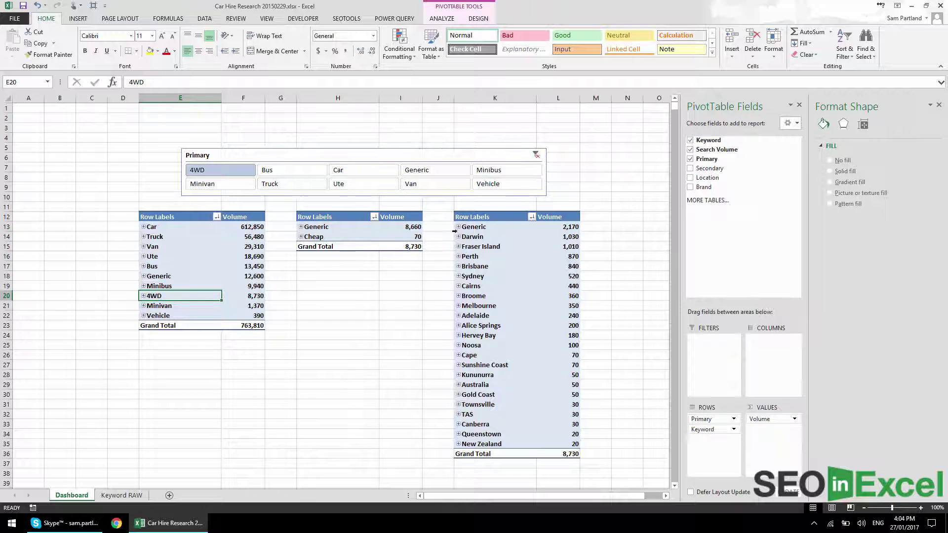
{"action": "left_click", "coordinate": [275, 173]}
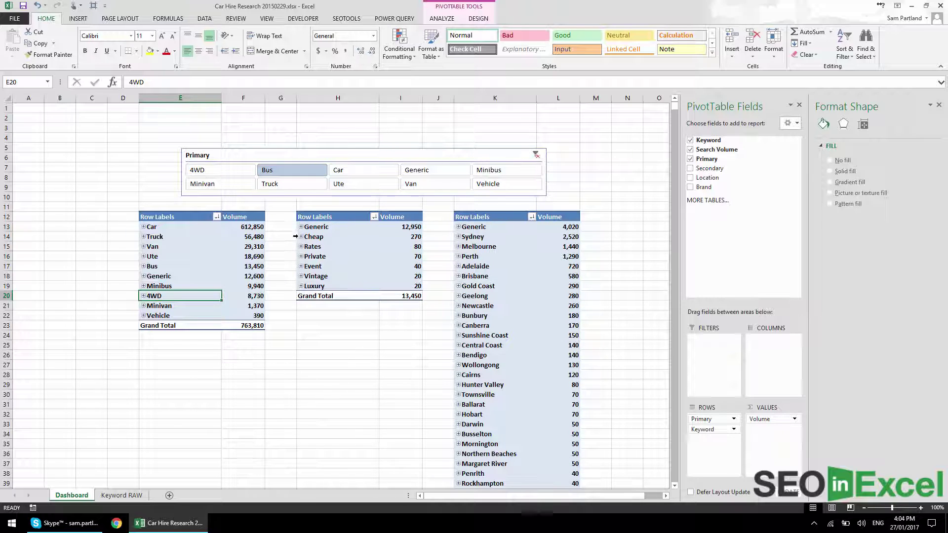
{"action": "left_click", "coordinate": [301, 237]}
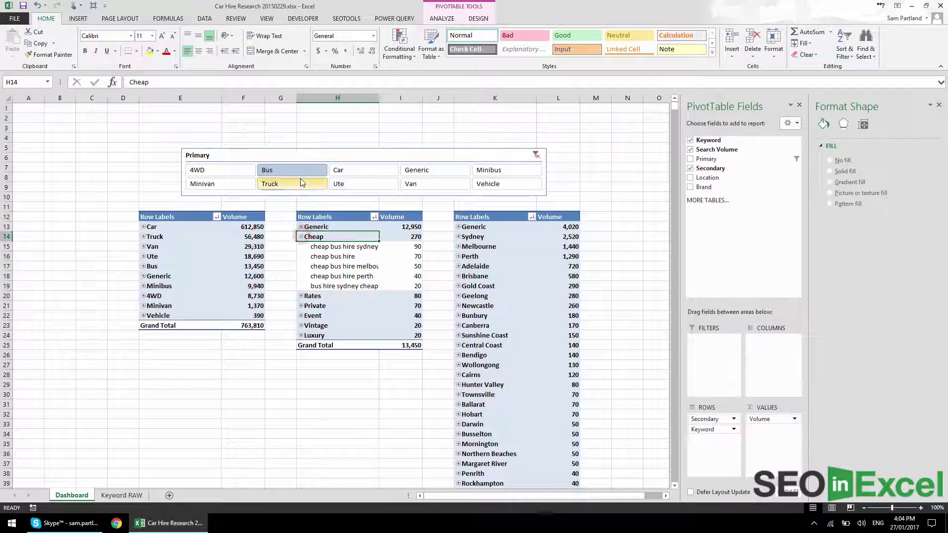
{"action": "left_click", "coordinate": [301, 236]}
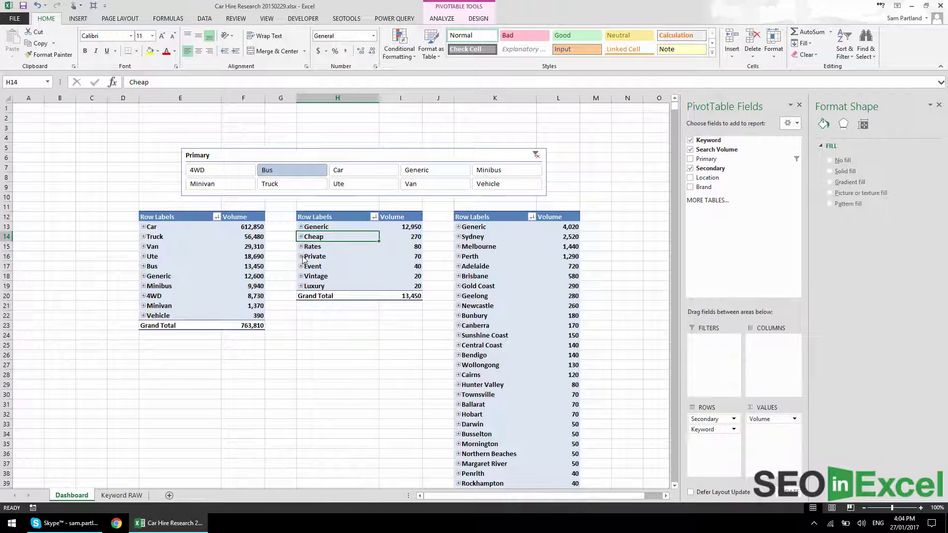
{"action": "left_click", "coordinate": [301, 256]}
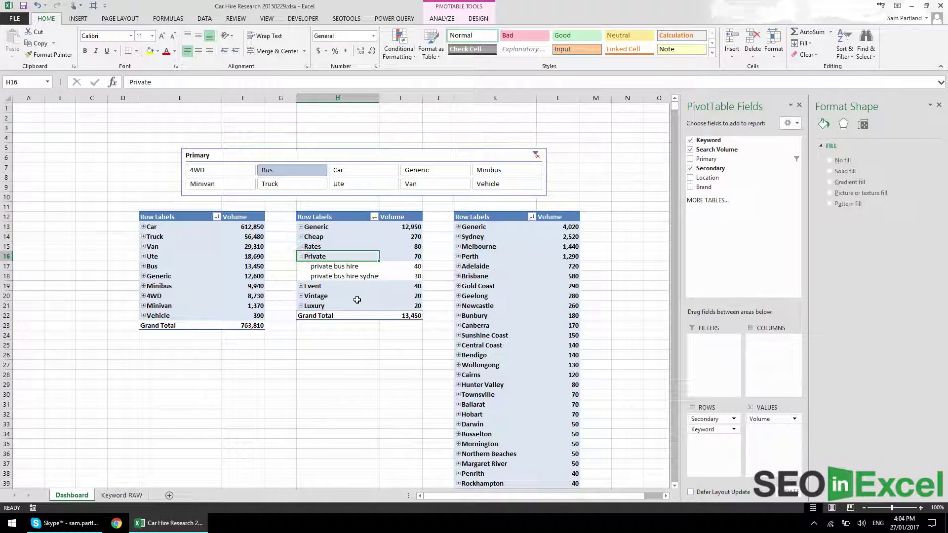
{"action": "left_click", "coordinate": [301, 257]}
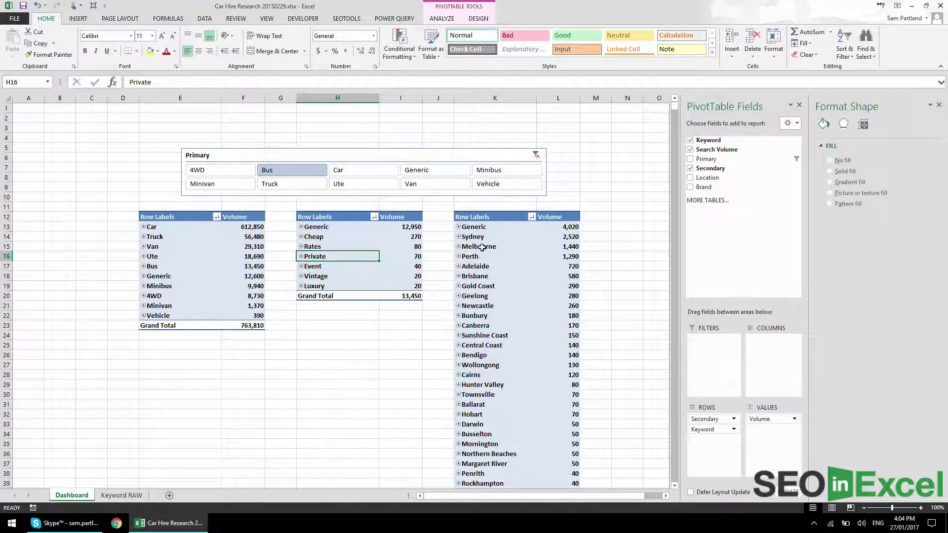
Filter the Primary slicer by Van and examine the Melbourne keywords in the Location PivotTable
{"action": "left_click", "coordinate": [421, 184]}
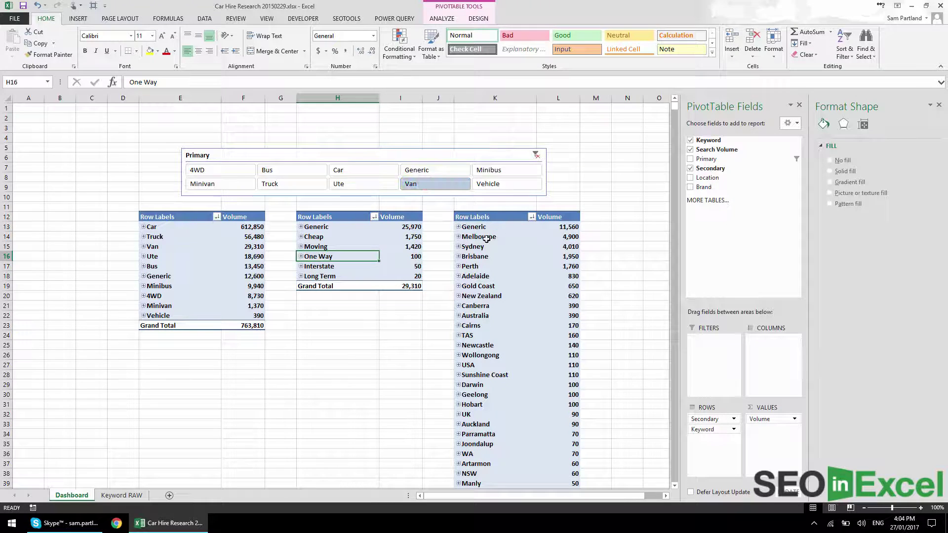
{"action": "left_click", "coordinate": [459, 236]}
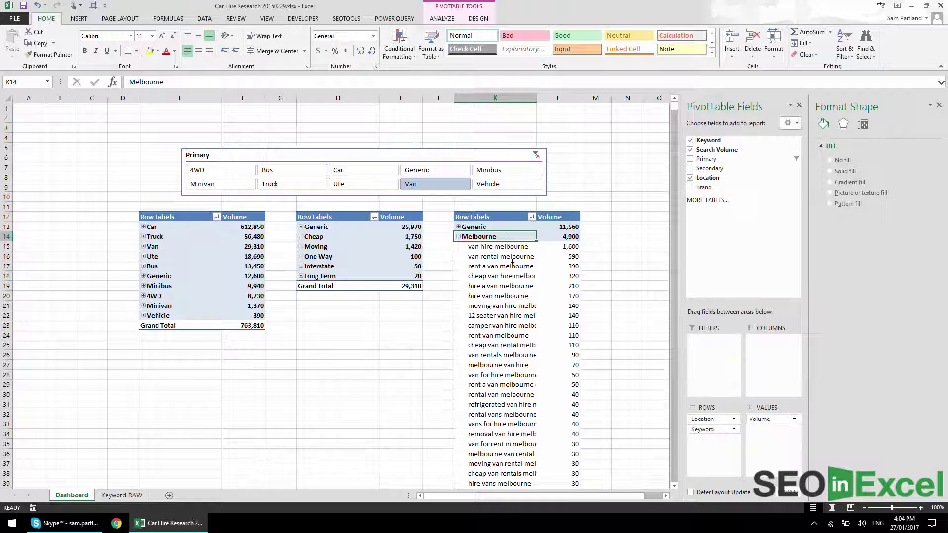
{"action": "left_click", "coordinate": [458, 237]}
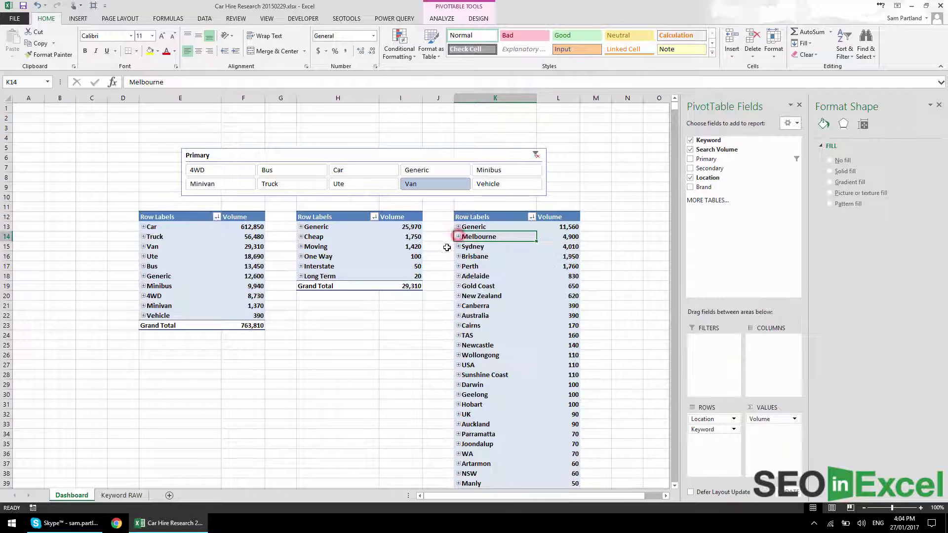
Nudge the Primary slicer slightly left and down above the PivotTables
{"action": "left_click", "coordinate": [352, 374]}
{"action": "left_click_drag", "start_coordinate": [362, 150], "coordinate": [357, 152]}
{"action": "left_click", "coordinate": [312, 315]}
Insert a slicer for the Secondary field from the Primary PivotTable
{"action": "left_click", "coordinate": [173, 252]}
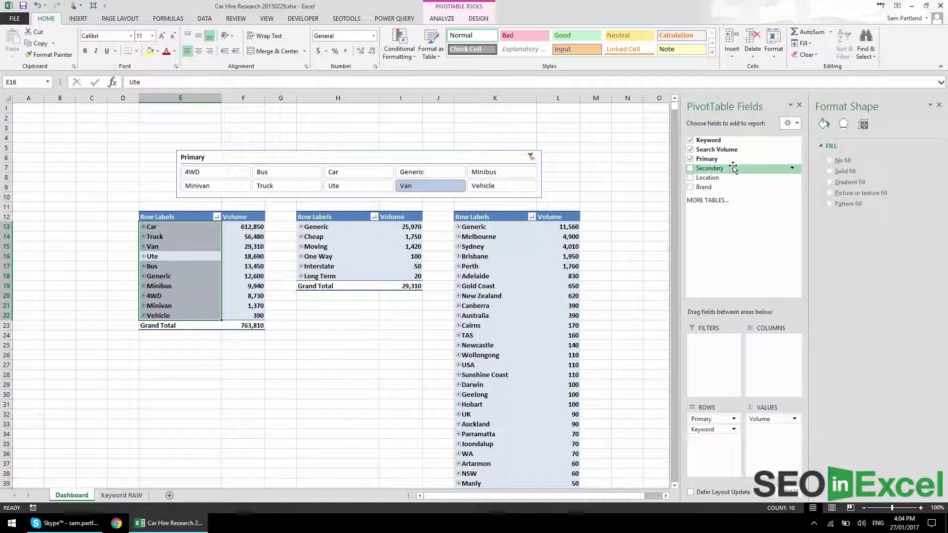
{"action": "left_click", "coordinate": [178, 281]}
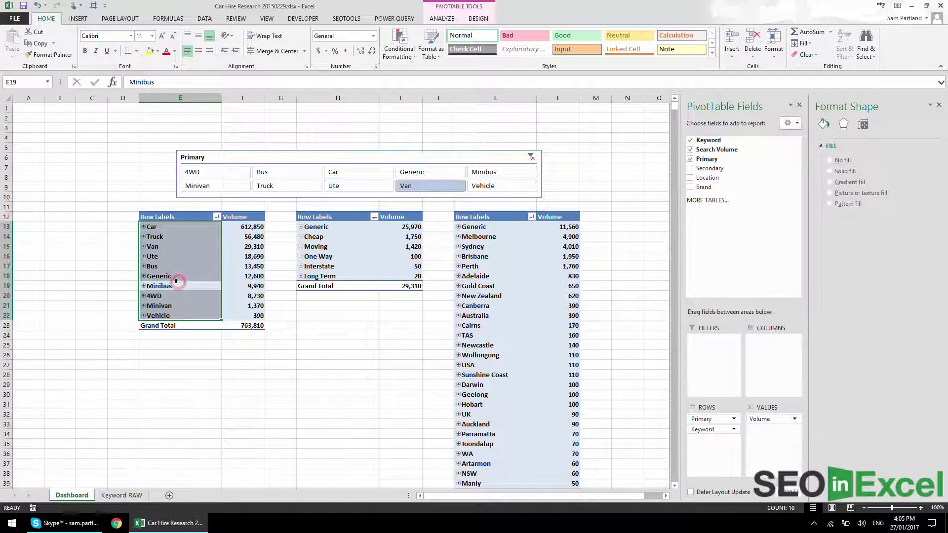
{"action": "left_click", "coordinate": [178, 281]}
{"action": "left_click", "coordinate": [78, 16]}
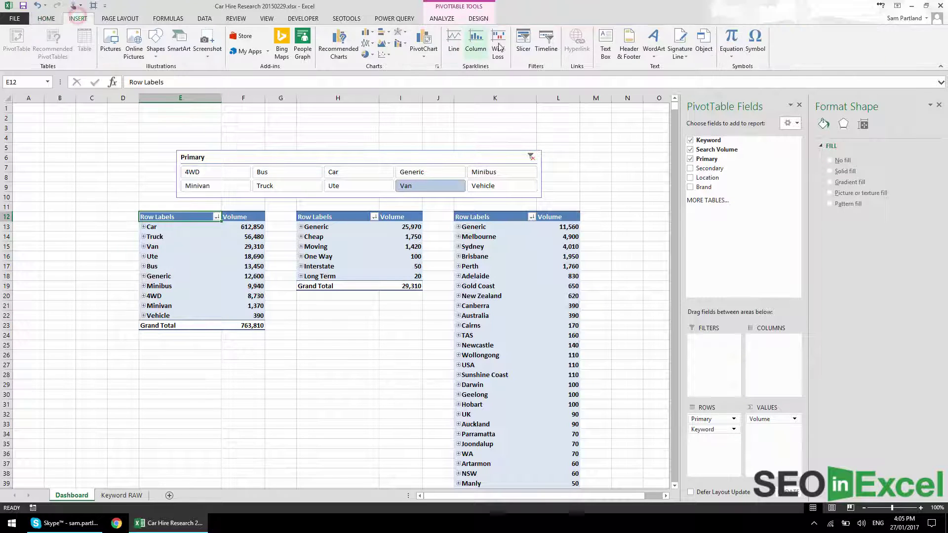
{"action": "left_click", "coordinate": [524, 42]}
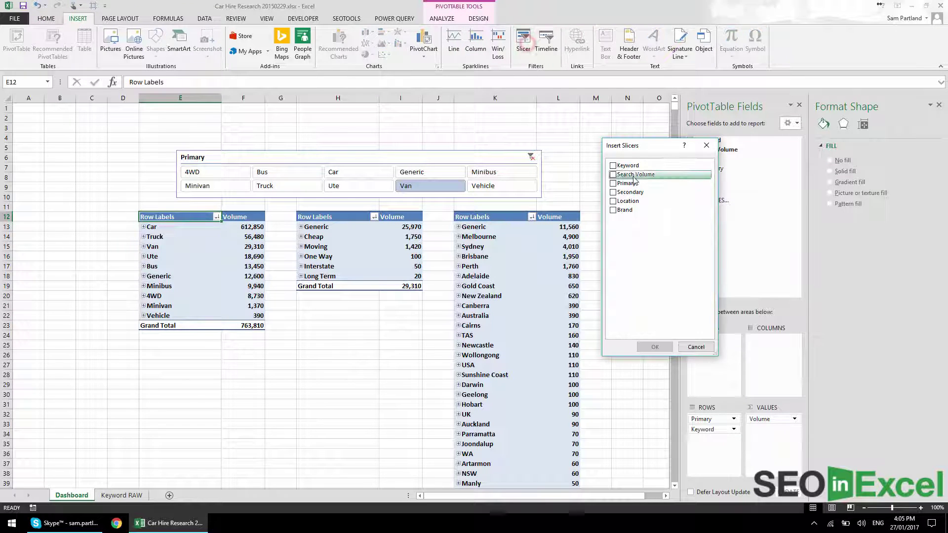
{"action": "left_click", "coordinate": [614, 192]}
{"action": "left_click", "coordinate": [656, 345]}
Place the Secondary slicer beside the Primary PivotTable in columns A to D and stretch it to about 16.5 cm high
{"action": "left_click_drag", "start_coordinate": [332, 247], "coordinate": [66, 176]}
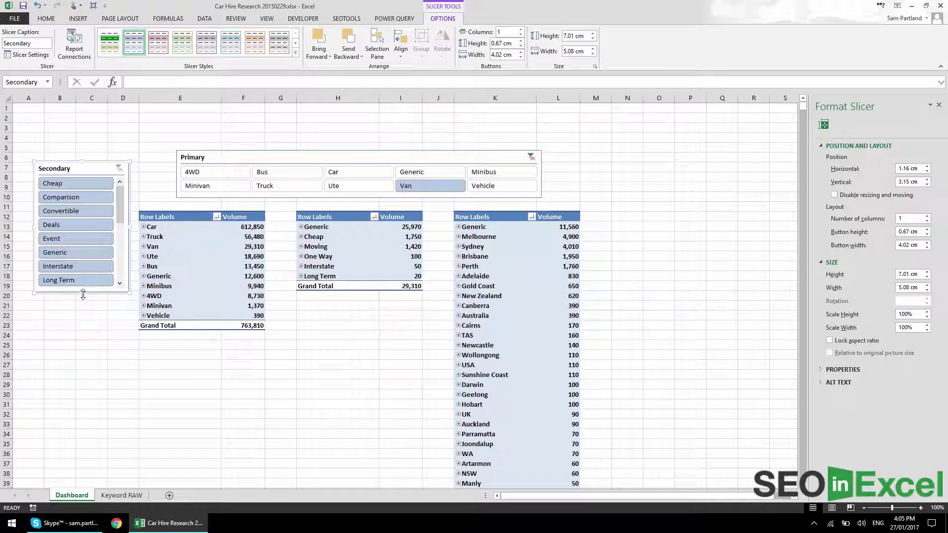
{"action": "left_click_drag", "start_coordinate": [83, 293], "coordinate": [86, 468]}
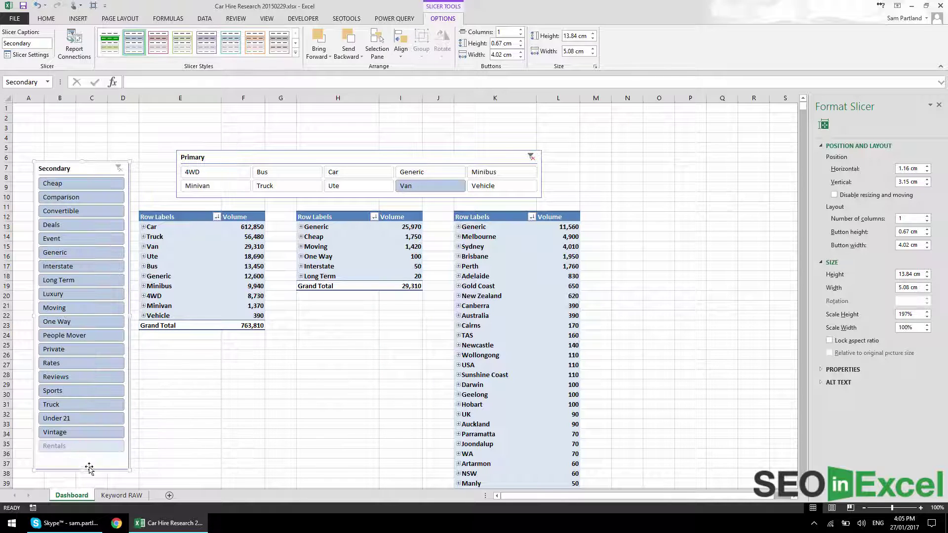
{"action": "left_click", "coordinate": [182, 454]}
{"action": "left_click_drag", "start_coordinate": [96, 171], "coordinate": [90, 168]}
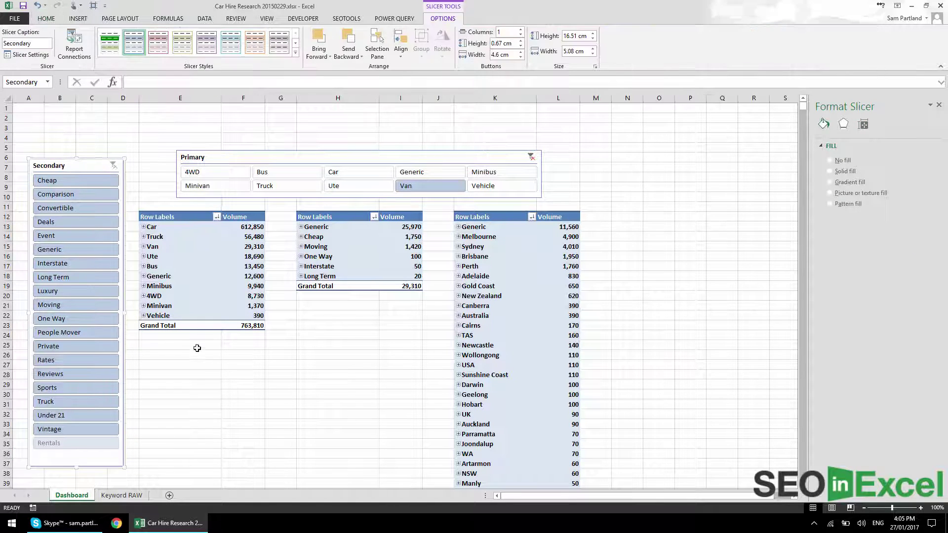
Connect the Secondary slicer to the Location PivotTable on the Dashboard sheet as well as to Primary
{"action": "right_click", "coordinate": [85, 169]}
{"action": "left_click", "coordinate": [143, 275]}
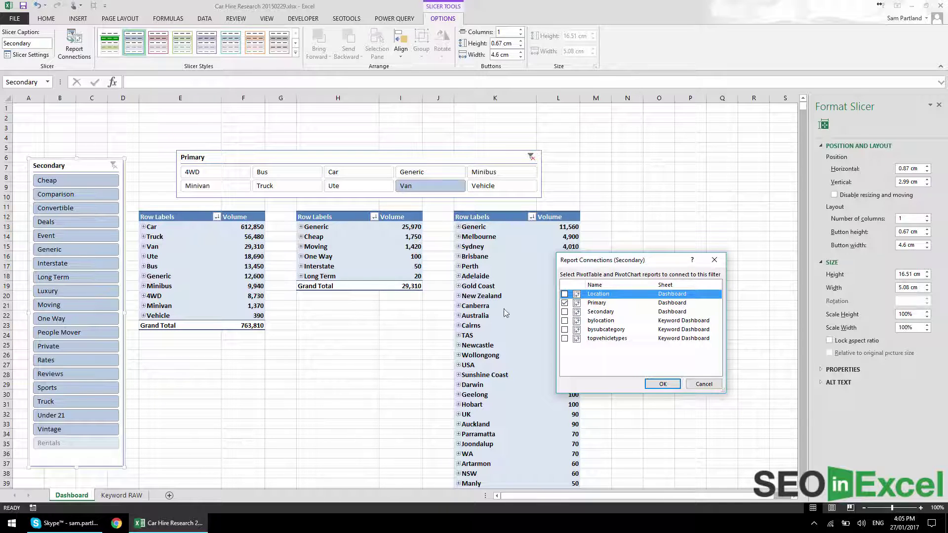
{"action": "left_click", "coordinate": [564, 294]}
{"action": "left_click", "coordinate": [662, 384]}
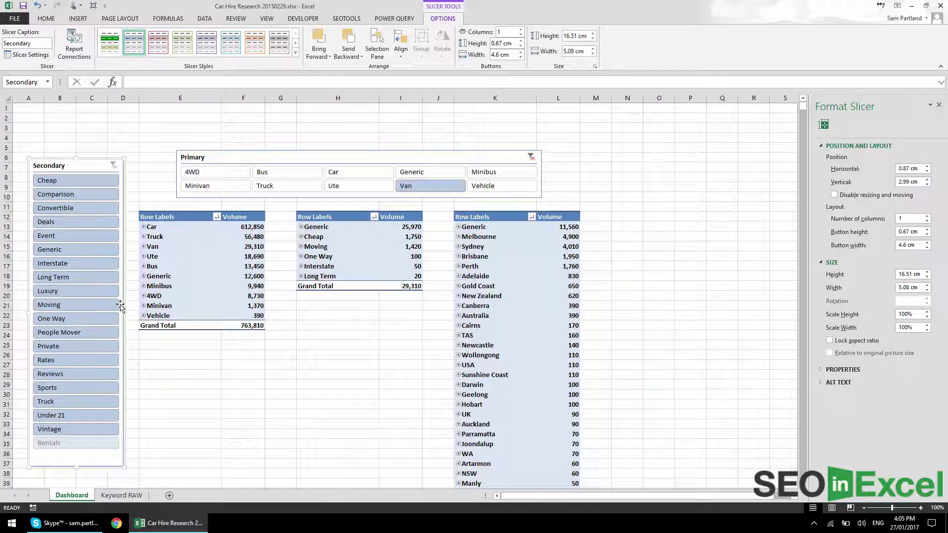
Filter the Secondary slicer by Interstate, Event, Comparison and Luxury in turn, ending with Moving selected
{"action": "left_click", "coordinate": [49, 263]}
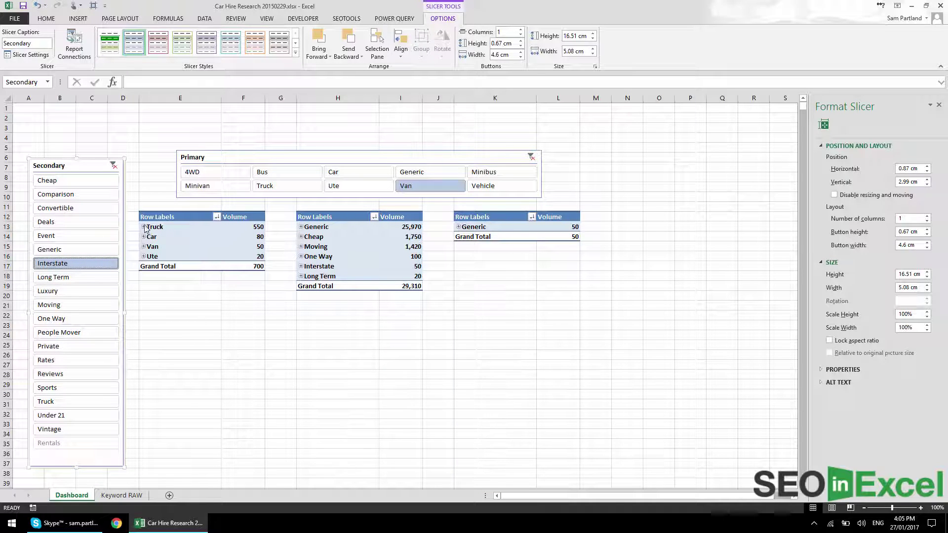
{"action": "left_click", "coordinate": [76, 235]}
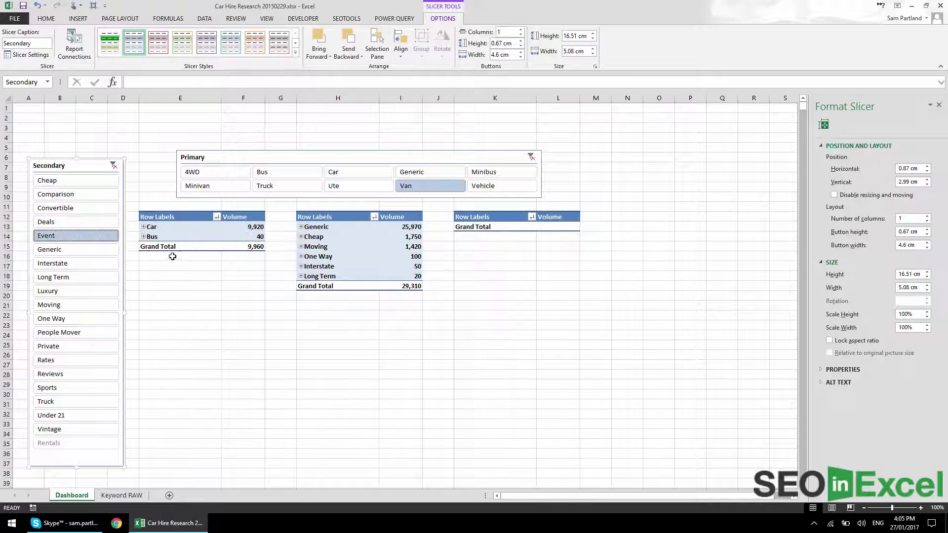
{"action": "left_click", "coordinate": [60, 195]}
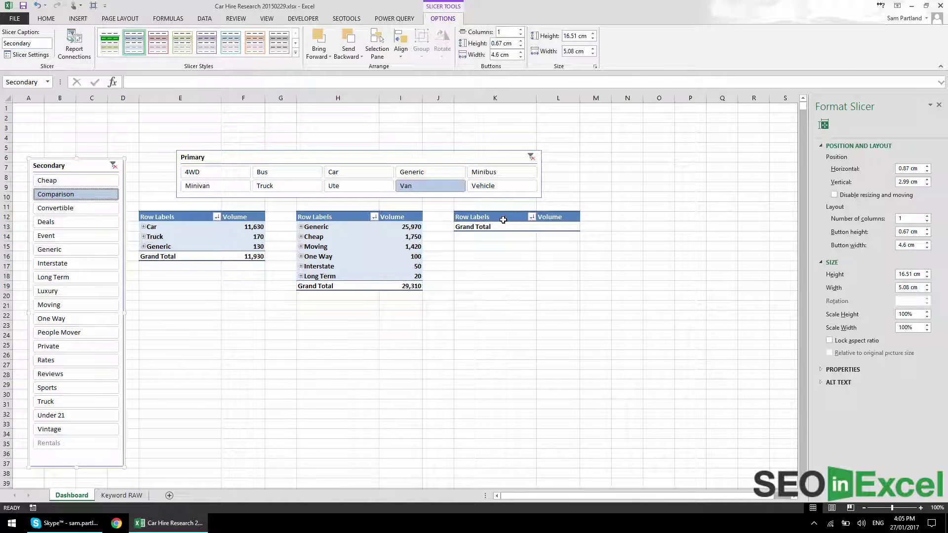
{"action": "left_click", "coordinate": [58, 291]}
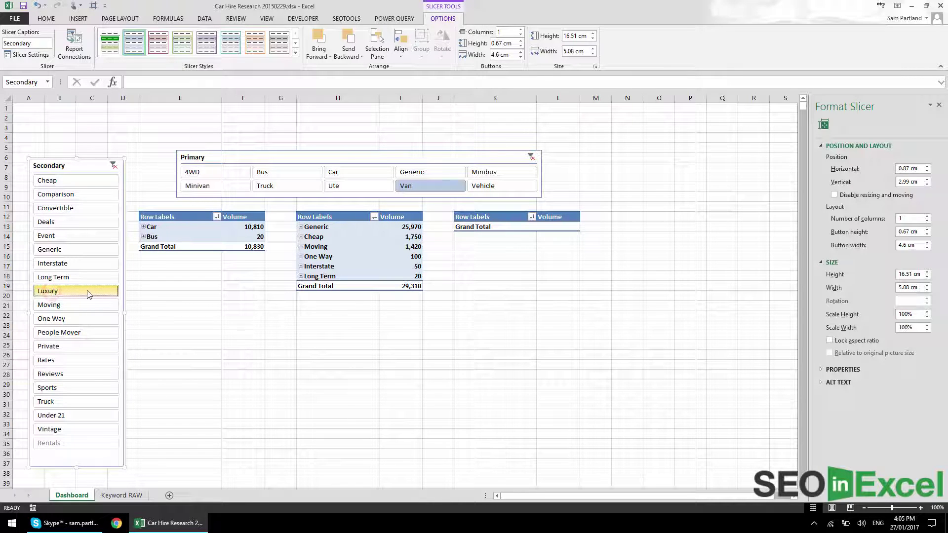
{"action": "left_click", "coordinate": [65, 307]}
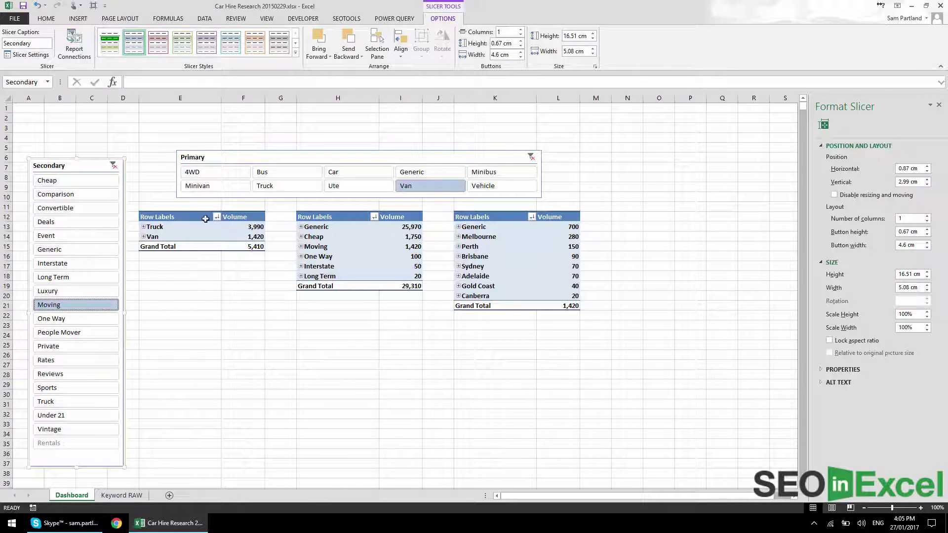
Examine the moving-related keywords under Truck and Van in the Primary PivotTable and under Melbourne in the Location PivotTable
{"action": "left_click", "coordinate": [143, 227]}
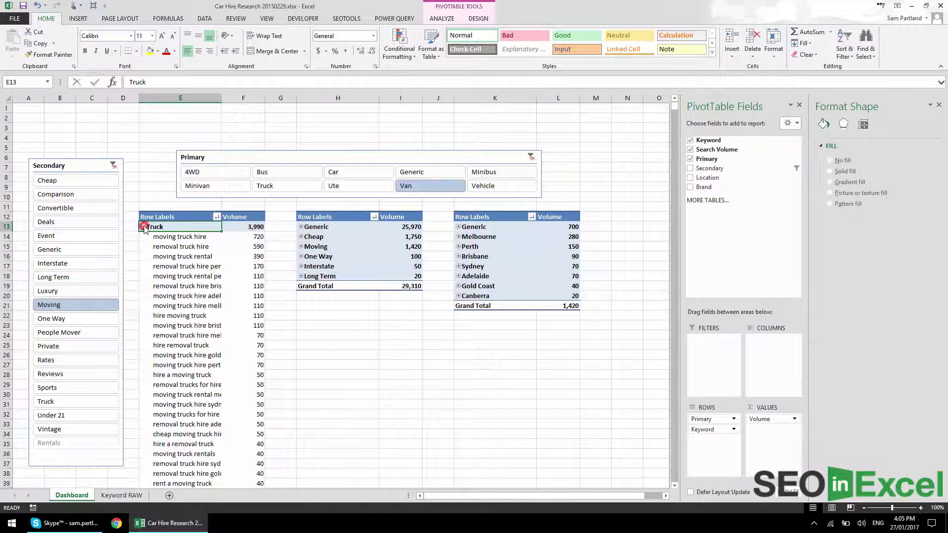
{"action": "left_click", "coordinate": [143, 227]}
{"action": "left_click", "coordinate": [143, 237]}
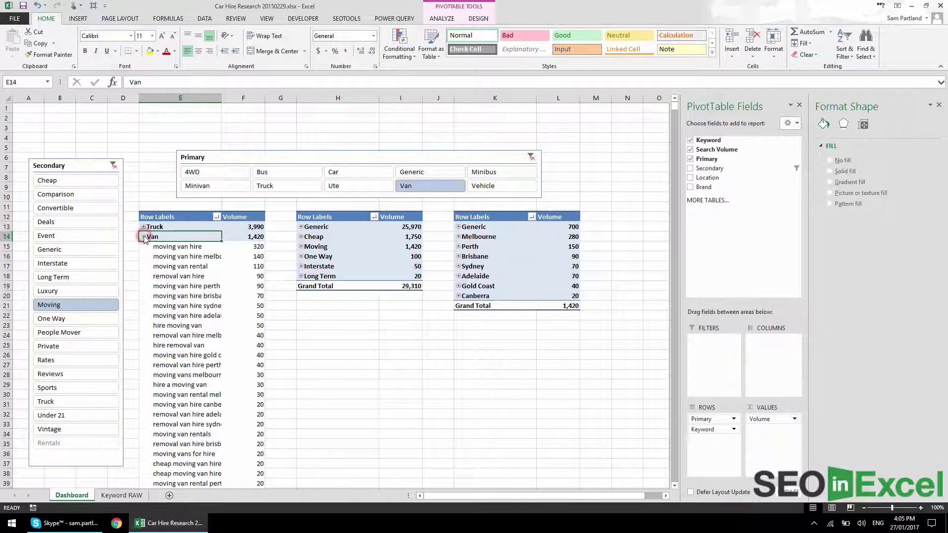
{"action": "left_click", "coordinate": [143, 236]}
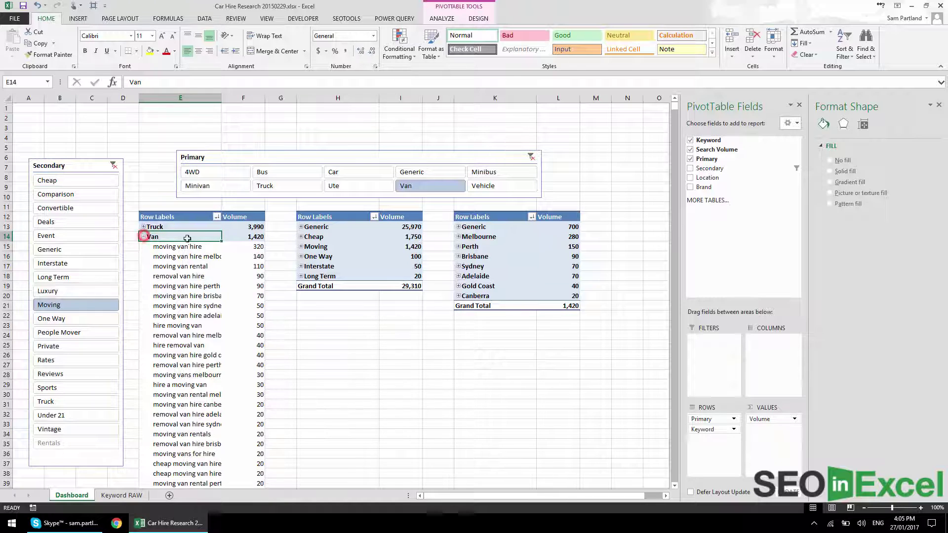
{"action": "left_click", "coordinate": [459, 237]}
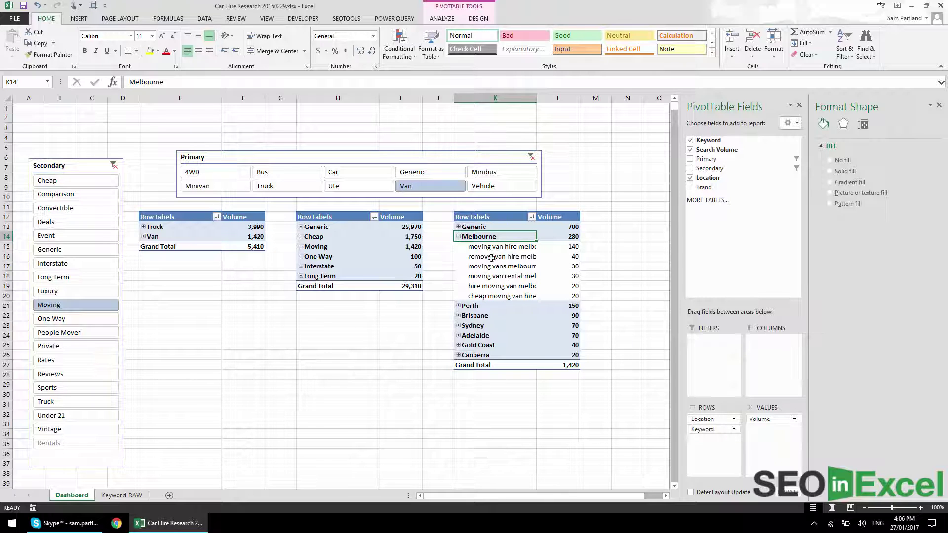
{"action": "left_click", "coordinate": [459, 237]}
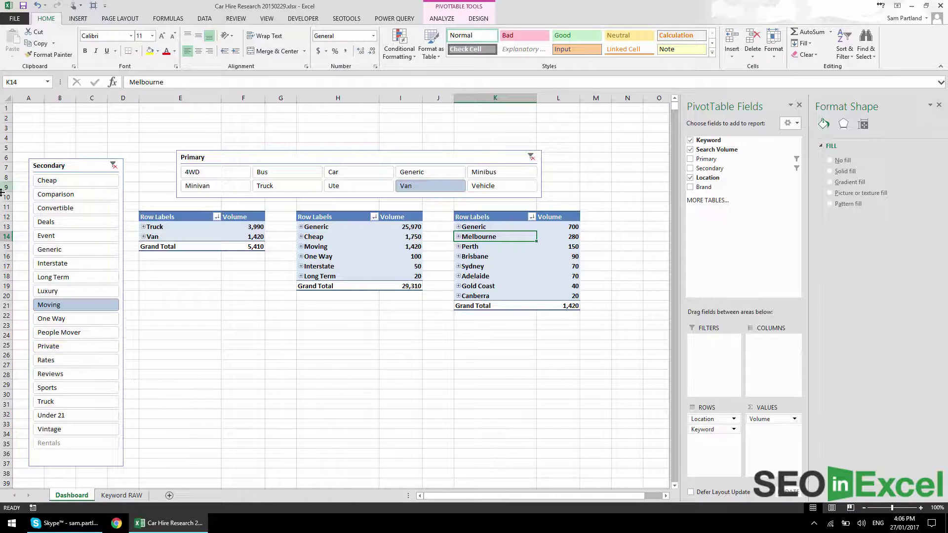
Insert two blank rows above the PivotTables at rows 12 and 13
{"action": "left_click_drag", "start_coordinate": [4, 216], "coordinate": [4, 227]}
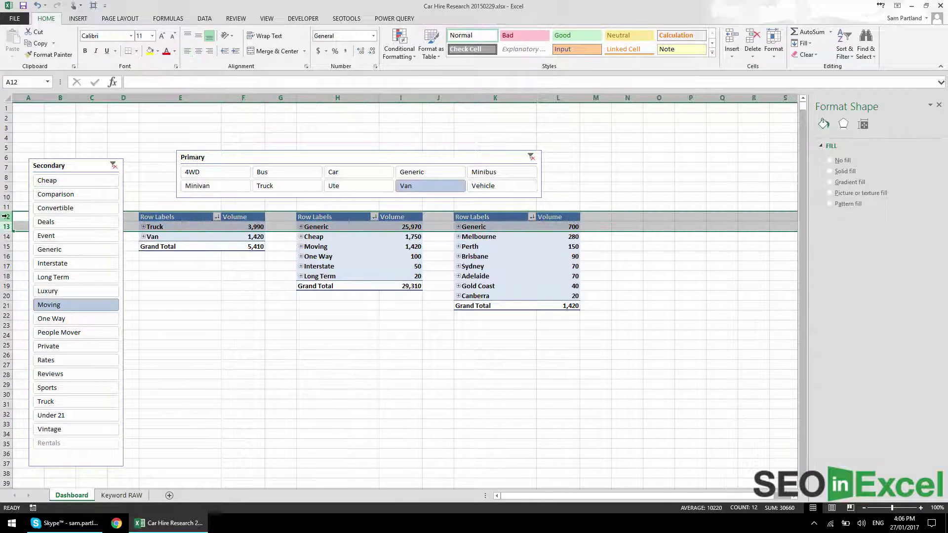
{"action": "right_click", "coordinate": [6, 221]}
{"action": "left_click", "coordinate": [27, 286]}
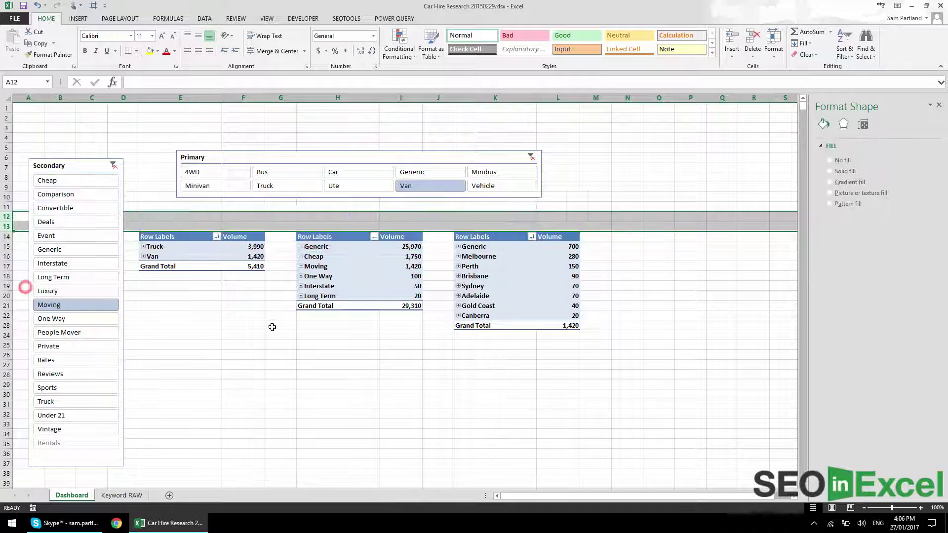
{"action": "left_click", "coordinate": [192, 257]}
{"action": "left_click", "coordinate": [174, 214]}
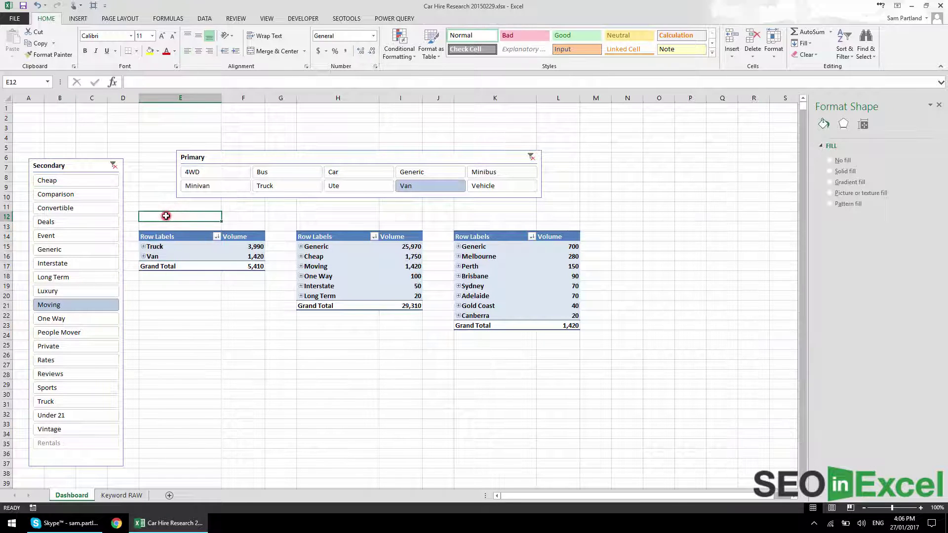
{"action": "left_click_drag", "start_coordinate": [173, 214], "coordinate": [175, 226]}
{"action": "left_click", "coordinate": [175, 226]}
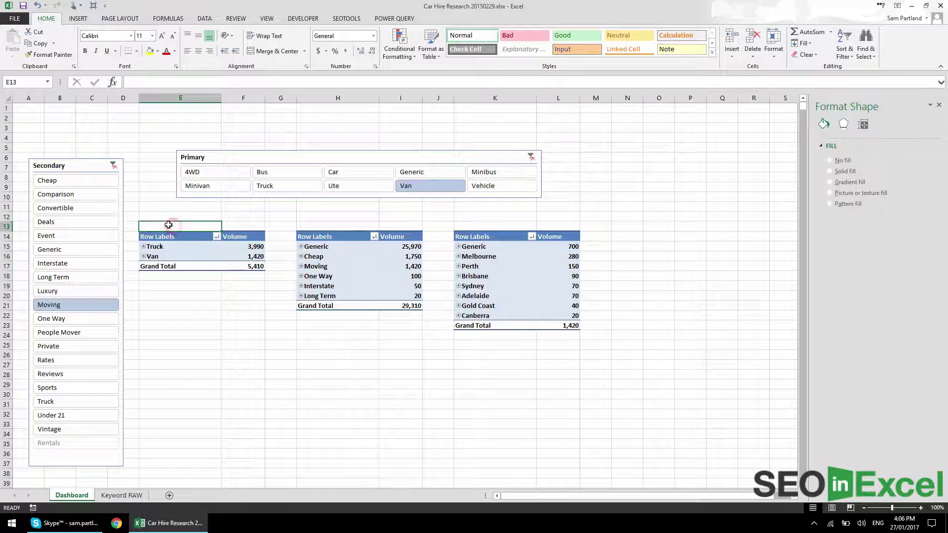
Hide row 14, which holds the Row Labels and Volume headers of the PivotTables
{"action": "left_click_drag", "start_coordinate": [182, 233], "coordinate": [224, 238]}
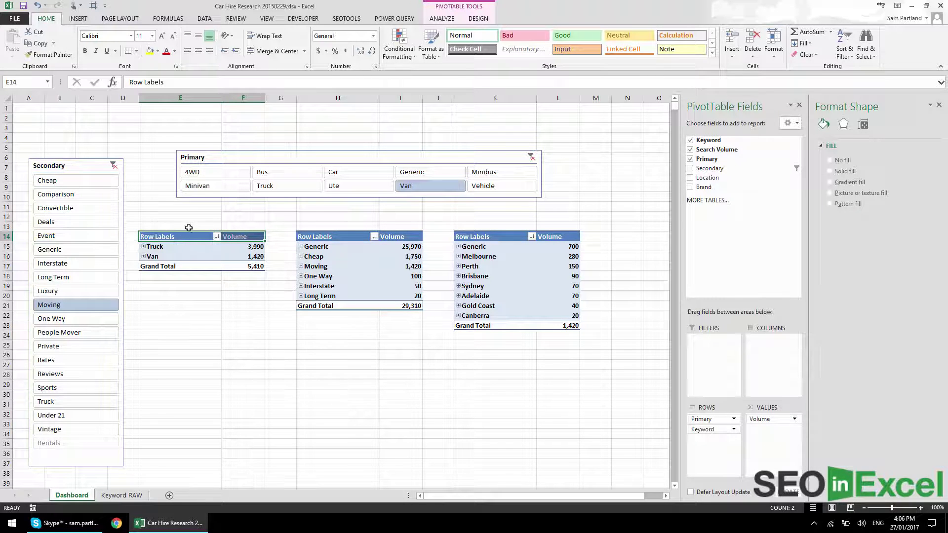
{"action": "right_click", "coordinate": [6, 236]}
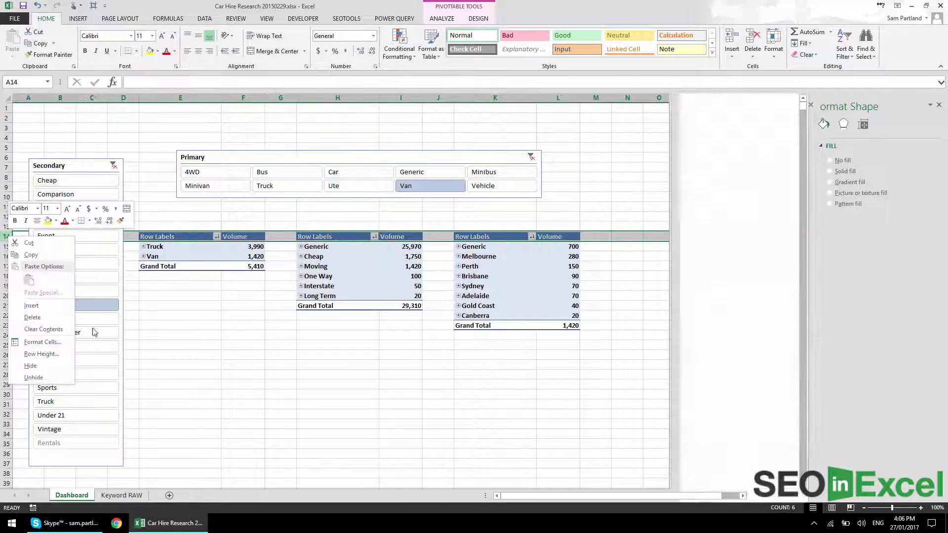
{"action": "left_click", "coordinate": [29, 366]}
{"action": "left_click", "coordinate": [303, 376]}
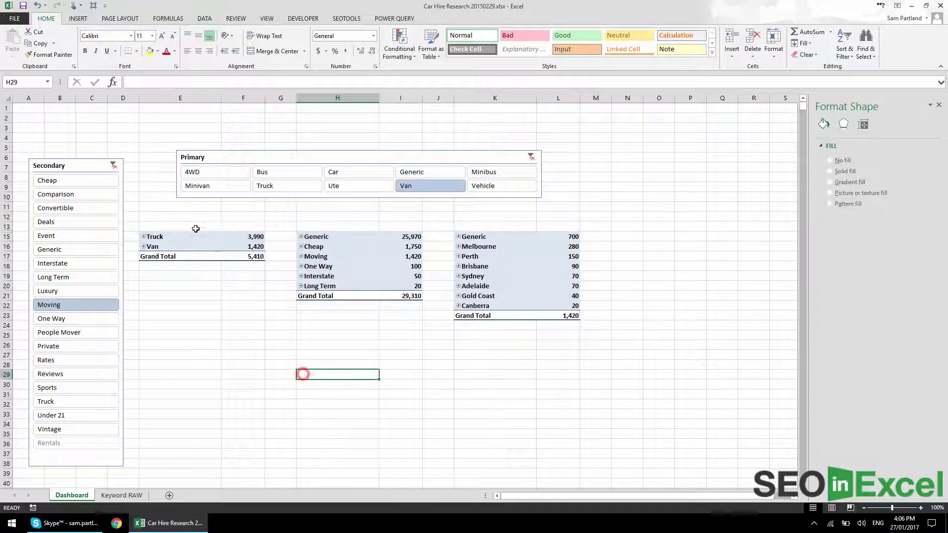
Enter the headings Primary in E13, Secondary in H13 and Location in K13 above the three PivotTables
{"action": "left_click", "coordinate": [196, 227]}
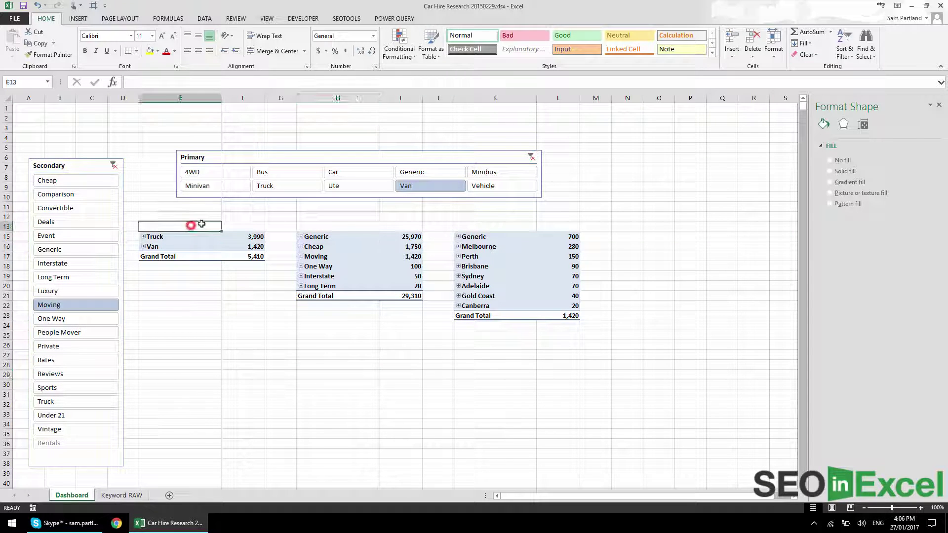
{"action": "type", "text": "Prima"}
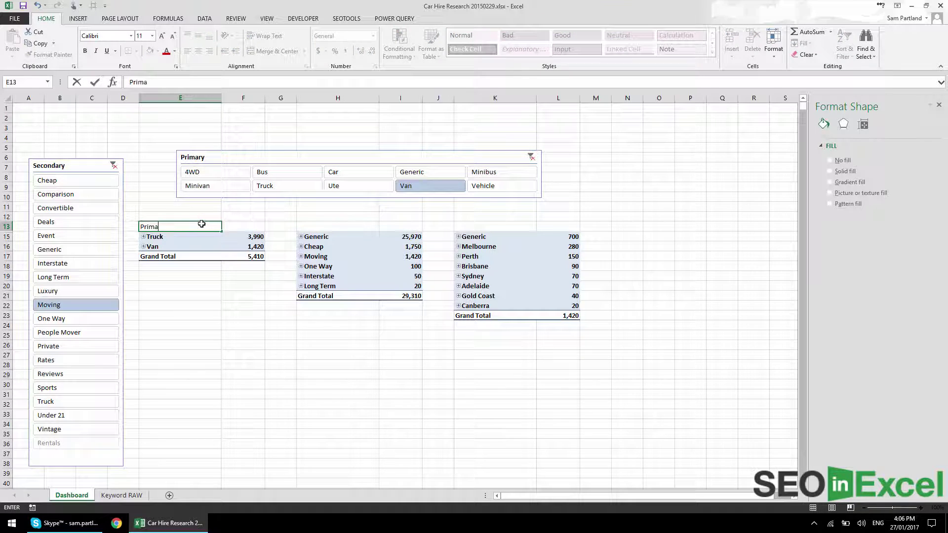
{"action": "type", "text": "ry"}
{"action": "key", "text": "Return"}
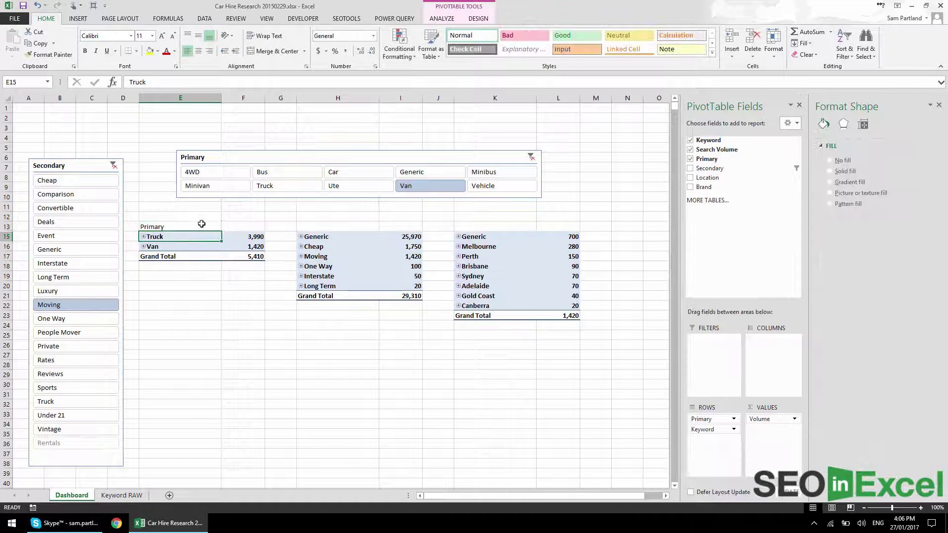
{"action": "left_click", "coordinate": [315, 227]}
{"action": "type", "text": "Secon"}
{"action": "key", "text": "Tab"}
{"action": "key", "text": "Tab"}
{"action": "key", "text": "Tab"}
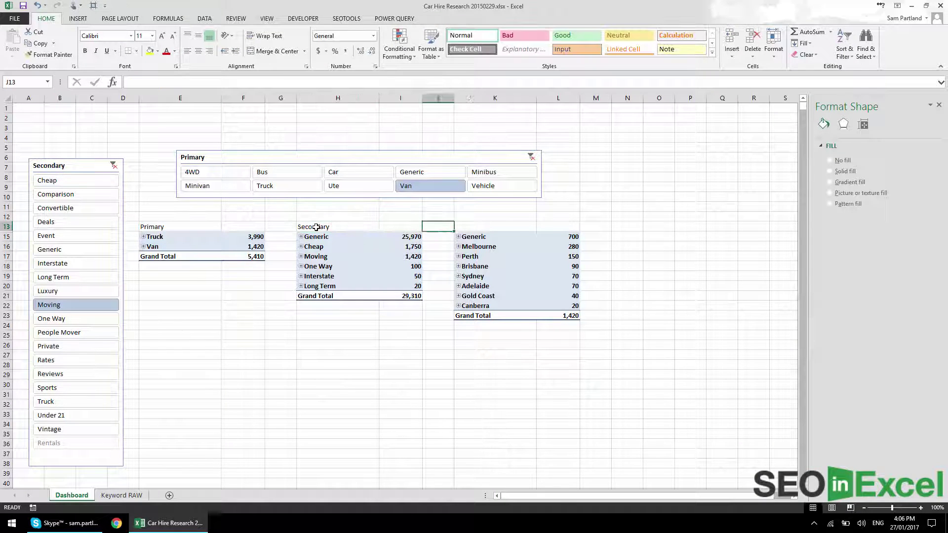
{"action": "type", "text": "Location"}
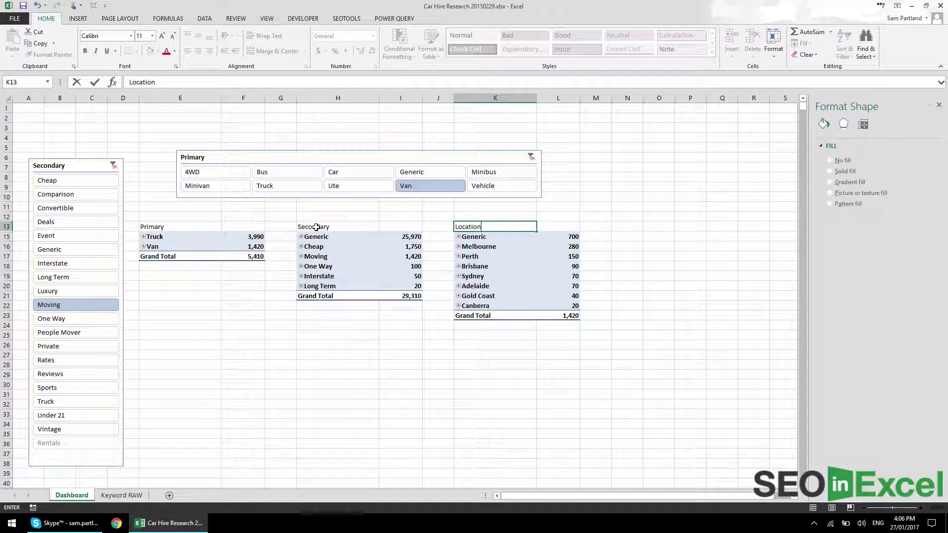
{"action": "left_click", "coordinate": [316, 227]}
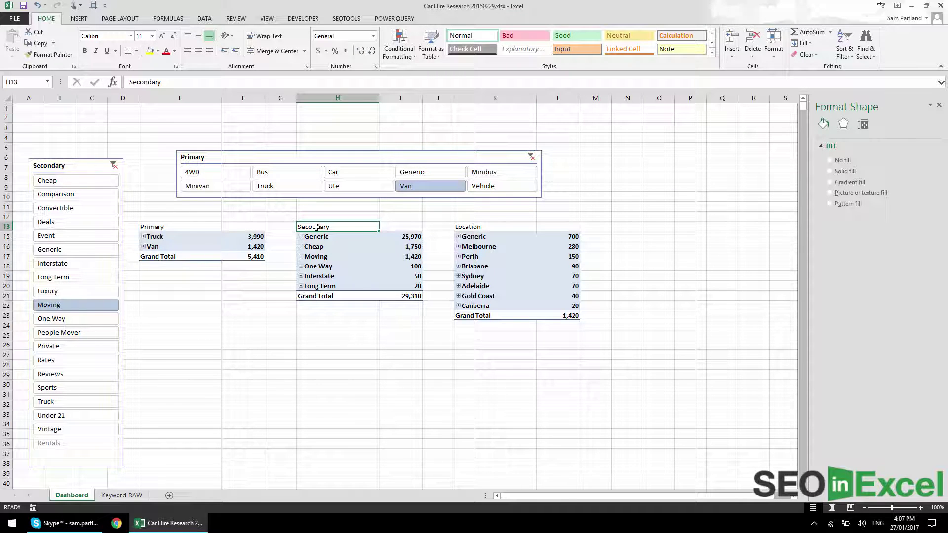
{"action": "type", "text": "Vehic"}
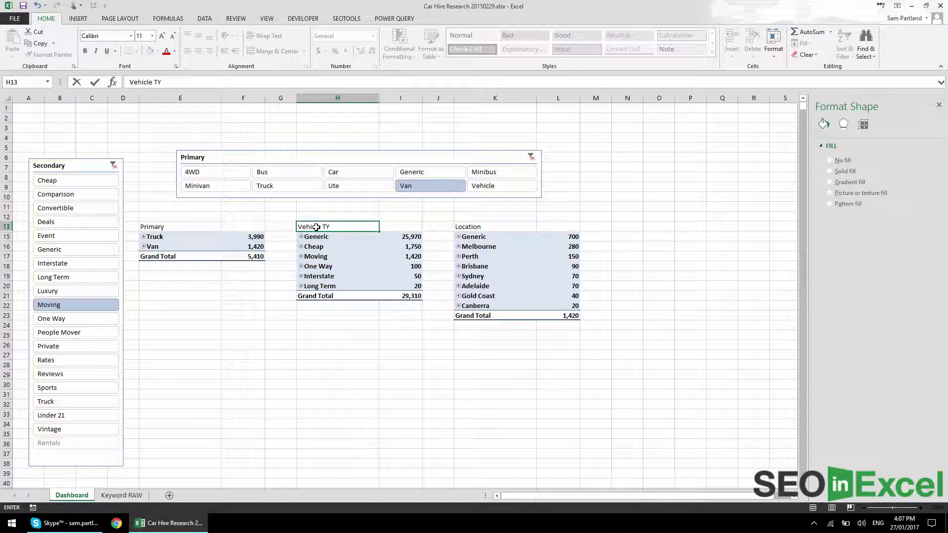
{"action": "type", "text": "le TY"}
{"action": "key", "text": "BackSpace"}
{"action": "key", "text": "BackSpace"}
{"action": "key", "text": "BackSpace"}
{"action": "key", "text": "BackSpace"}
{"action": "key", "text": "BackSpace"}
{"action": "key", "text": "BackSpace"}
{"action": "key", "text": "BackSpace"}
{"action": "key", "text": "BackSpace"}
{"action": "key", "text": "BackSpace"}
{"action": "key", "text": "BackSpace"}
{"action": "type", "text": "Secondary"}
Replace the heading in E13 above the Primary PivotTable with Vehicle Type
{"action": "left_click", "coordinate": [157, 225]}
{"action": "type", "text": "Vehi"}
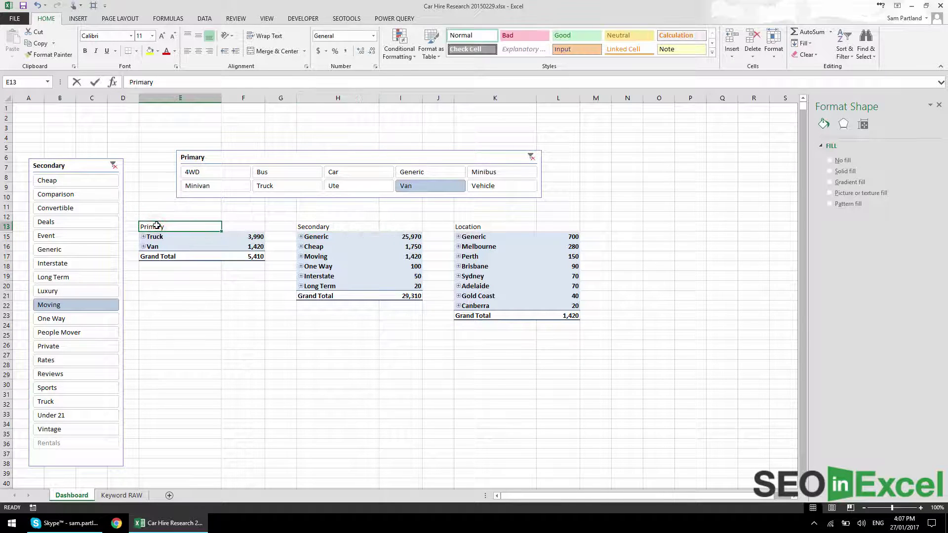
{"action": "type", "text": "cle Type"}
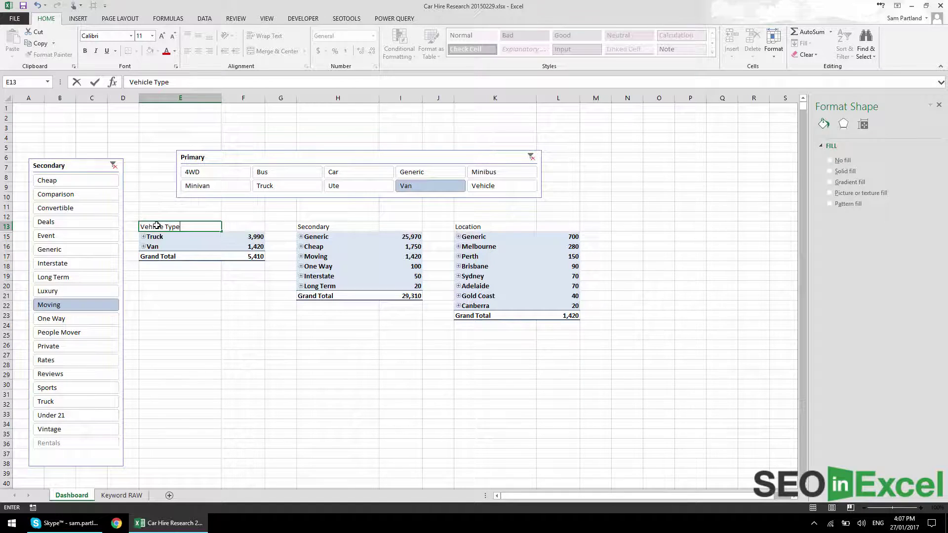
{"action": "key", "text": "Return"}
Format the Vehicle Type heading in E13 with font size 14, a dark navy fill and white text
{"action": "left_click", "coordinate": [156, 226]}
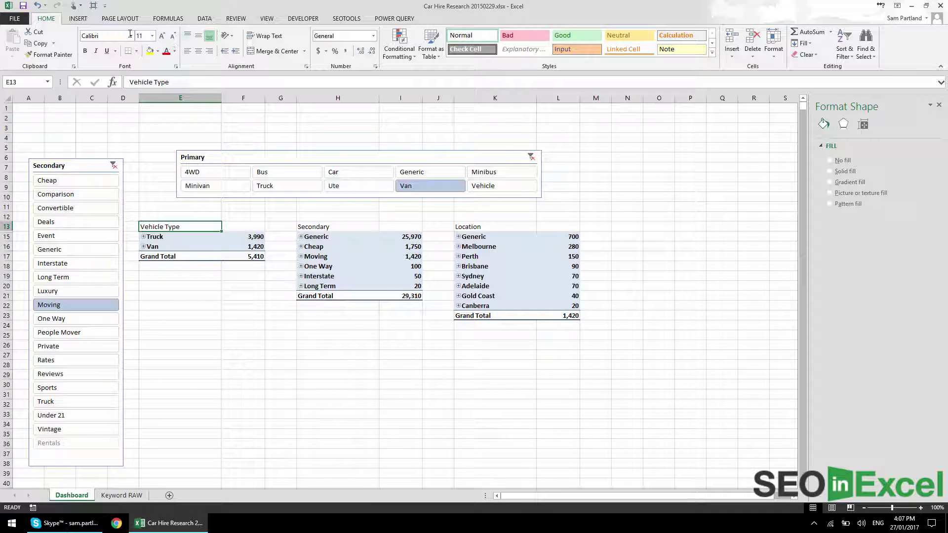
{"action": "left_click", "coordinate": [162, 37]}
{"action": "left_click", "coordinate": [162, 37]}
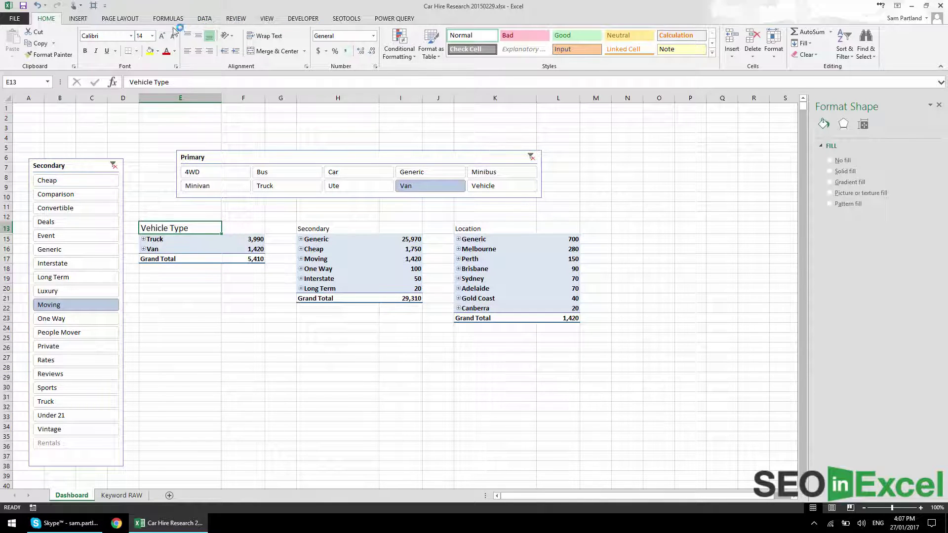
{"action": "left_click", "coordinate": [158, 51]}
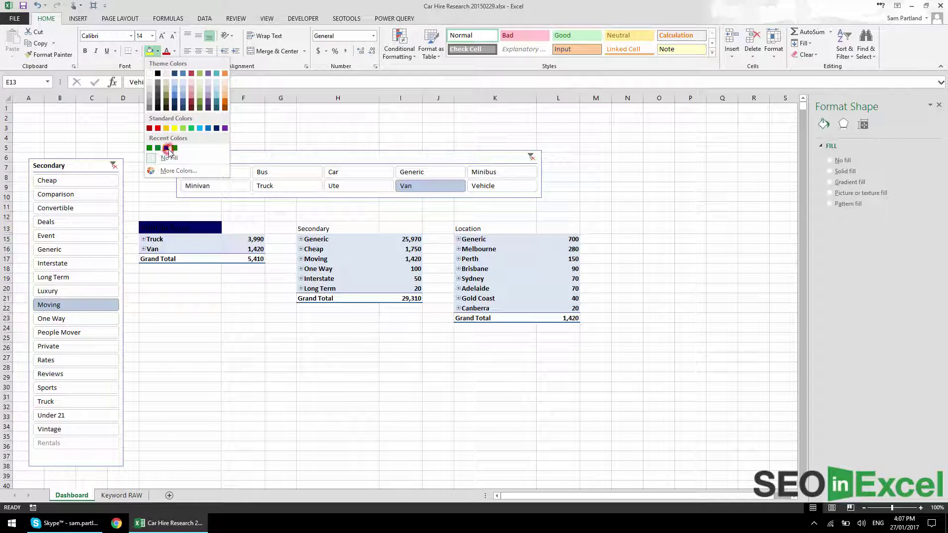
{"action": "left_click", "coordinate": [167, 149]}
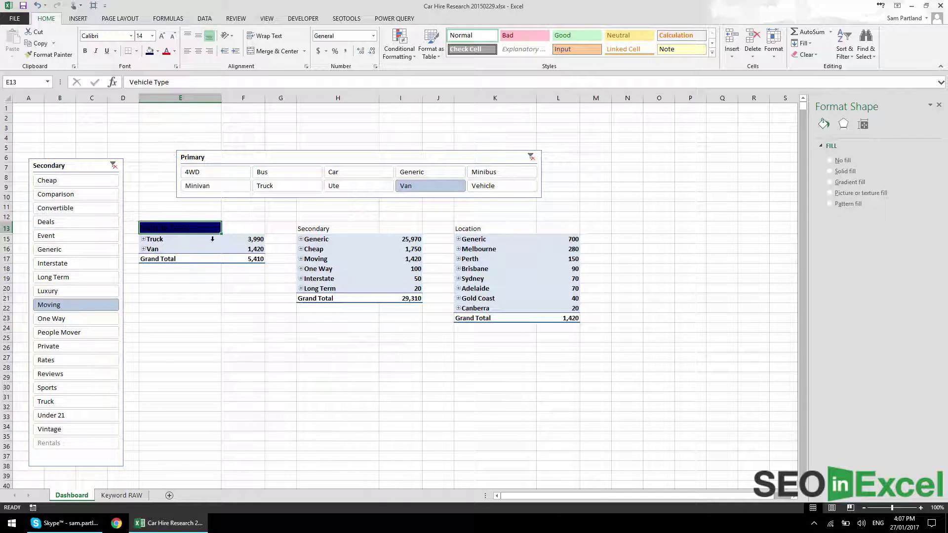
{"action": "left_click", "coordinate": [174, 51]}
{"action": "left_click", "coordinate": [167, 86]}
Make heading row 13 slightly taller while keeping row 14 hidden
{"action": "left_click_drag", "start_coordinate": [3, 228], "coordinate": [3, 234]}
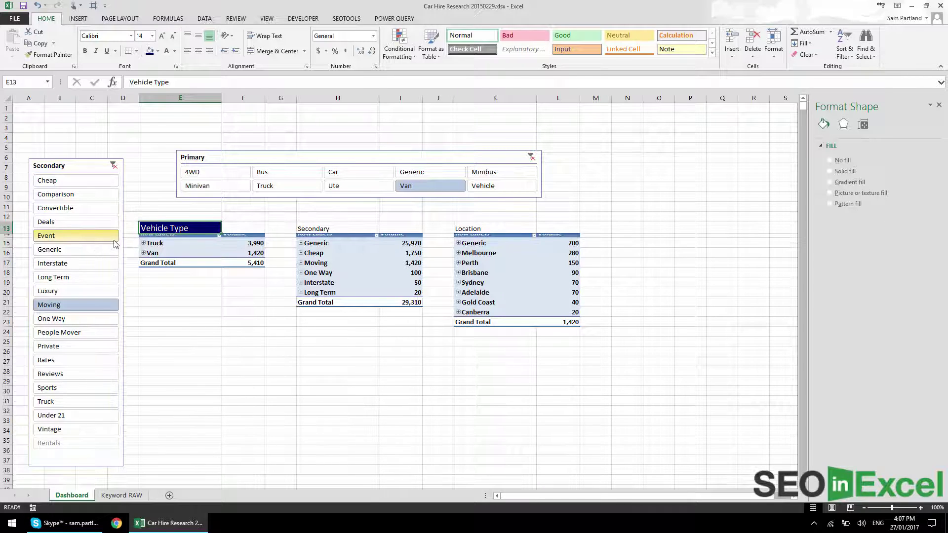
{"action": "key", "text": "ctrl+z"}
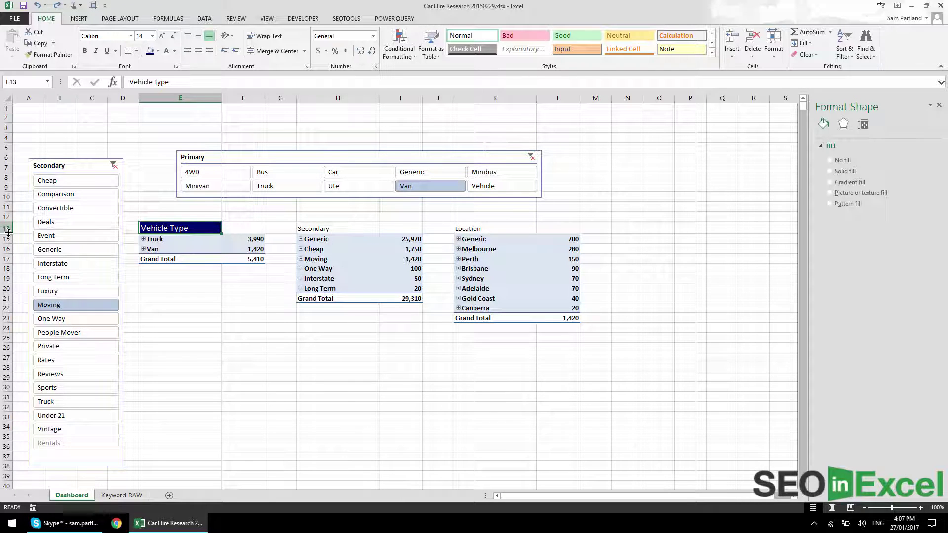
{"action": "left_click_drag", "start_coordinate": [6, 233], "coordinate": [9, 238]}
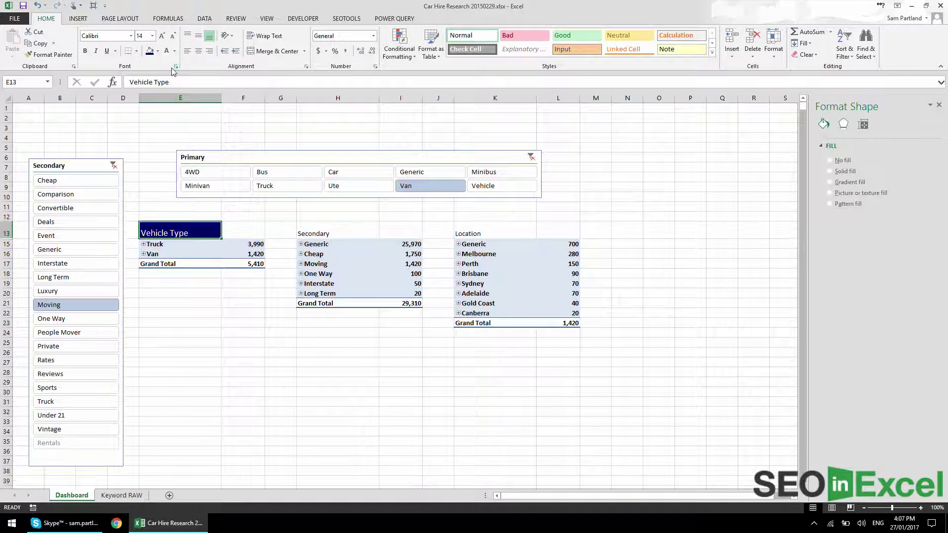
Centre the Vehicle Type heading in E13 both vertically and horizontally
{"action": "left_click", "coordinate": [198, 36]}
{"action": "left_click", "coordinate": [199, 51]}
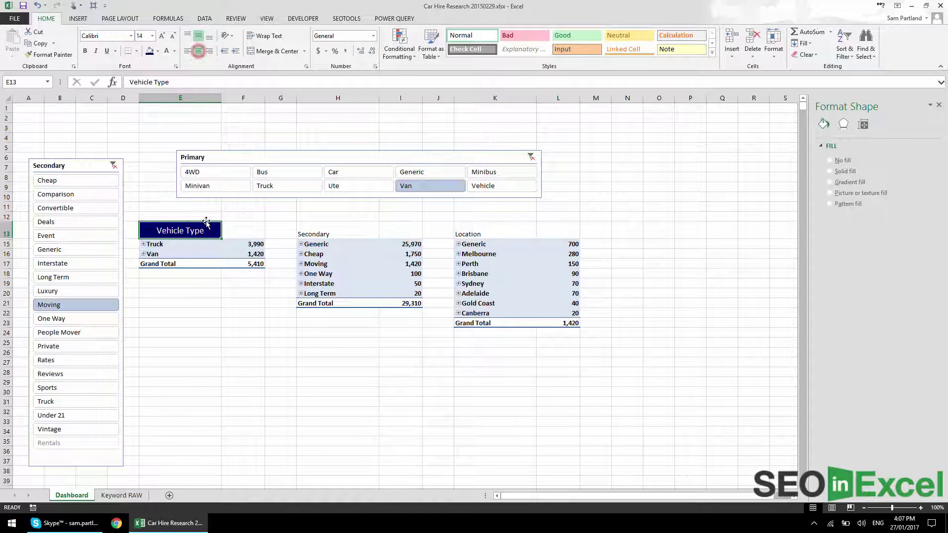
Enter the heading Volume in F13 and apply the Vehicle Type heading's formatting to it
{"action": "left_click", "coordinate": [242, 231]}
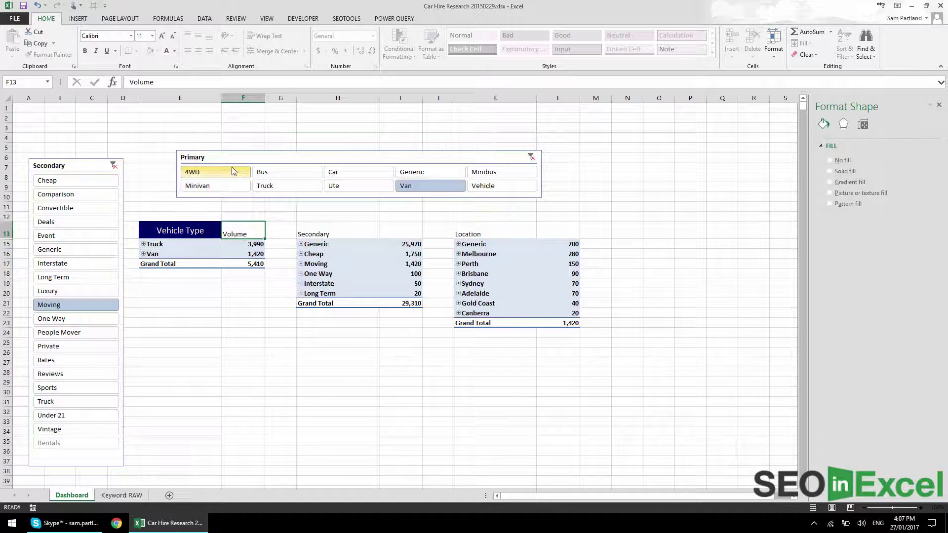
{"action": "left_click", "coordinate": [195, 231]}
{"action": "left_click", "coordinate": [53, 55]}
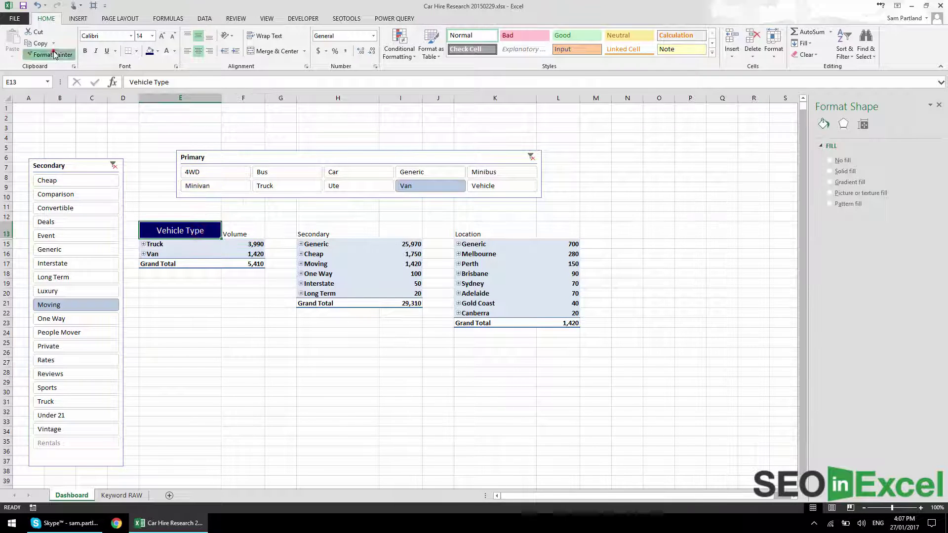
{"action": "left_click", "coordinate": [242, 232]}
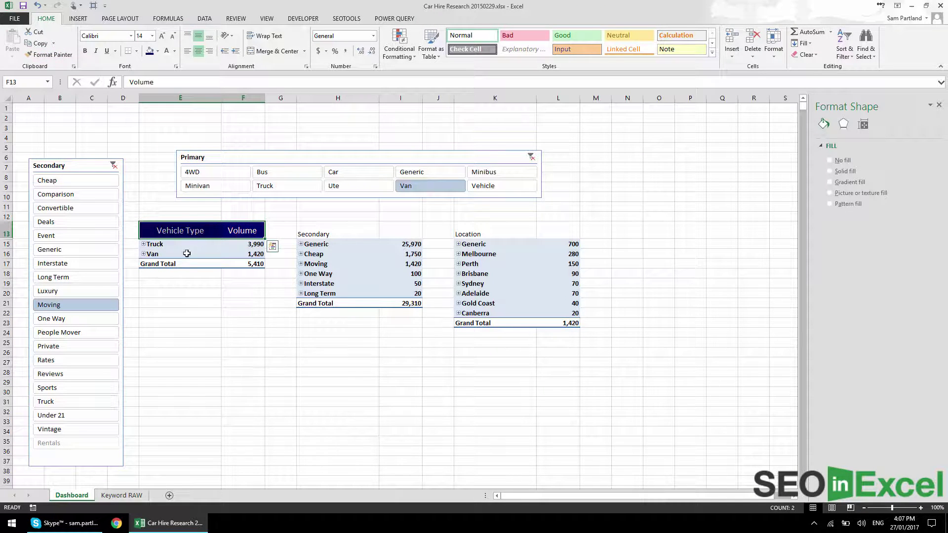
{"action": "key", "text": "ctrl+q"}
{"action": "left_click", "coordinate": [230, 226]}
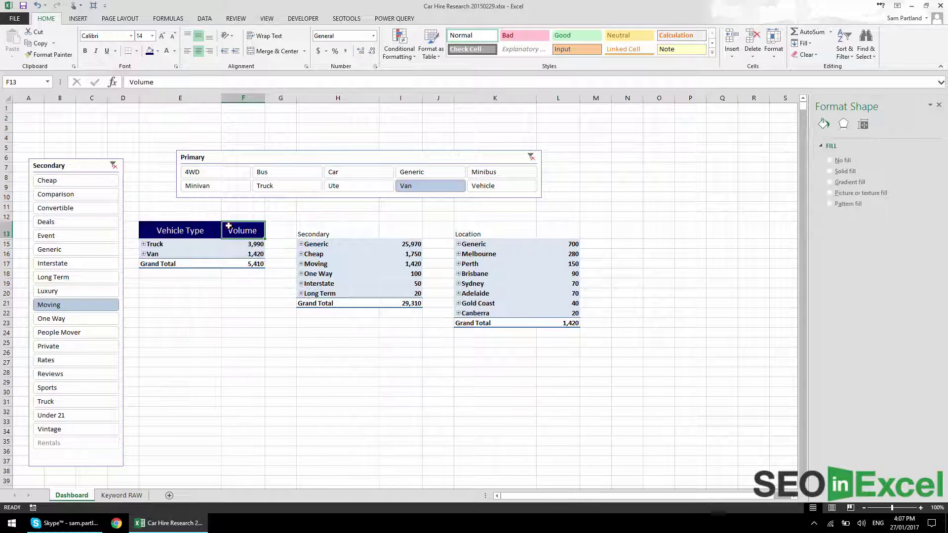
Copy the formatting of headings E13:F13 to the Secondary and Location headings in H13:I13 and K13:L13
{"action": "left_click", "coordinate": [187, 232]}
{"action": "left_click_drag", "start_coordinate": [188, 232], "coordinate": [252, 232]}
{"action": "double_click", "coordinate": [54, 55]}
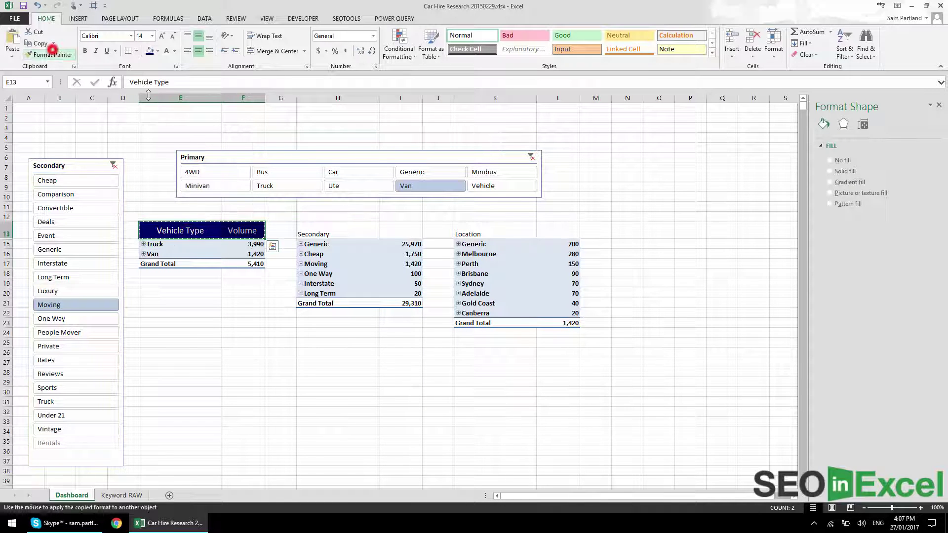
{"action": "left_click", "coordinate": [348, 231]}
{"action": "left_click", "coordinate": [492, 230]}
{"action": "key", "text": "Escape"}
Copy the Volume heading from F13 into I13 and L13 above the other two PivotTables
{"action": "left_click", "coordinate": [399, 229]}
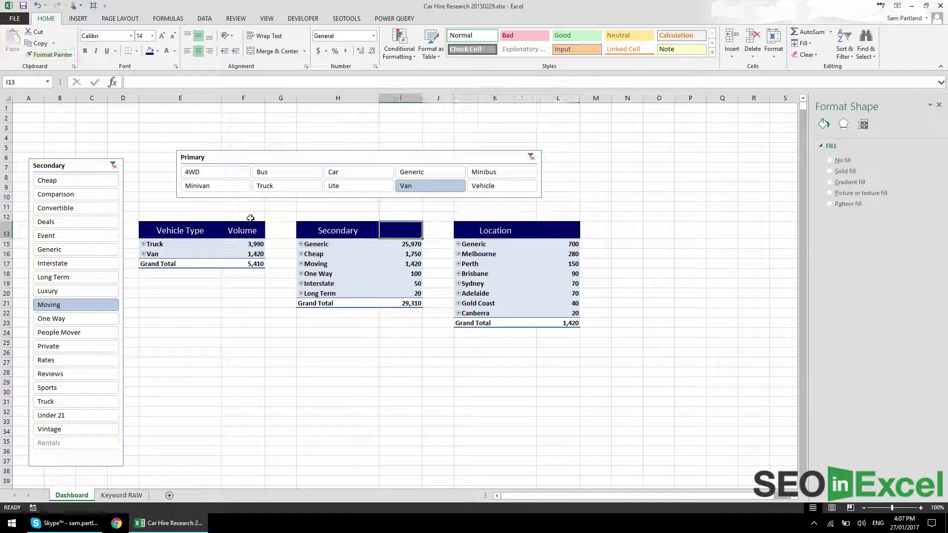
{"action": "left_click", "coordinate": [242, 230]}
{"action": "key", "text": "ctrl+c"}
{"action": "left_click", "coordinate": [401, 231]}
{"action": "key", "text": "ctrl+v"}
{"action": "left_click", "coordinate": [563, 230]}
{"action": "key", "text": "ctrl+v"}
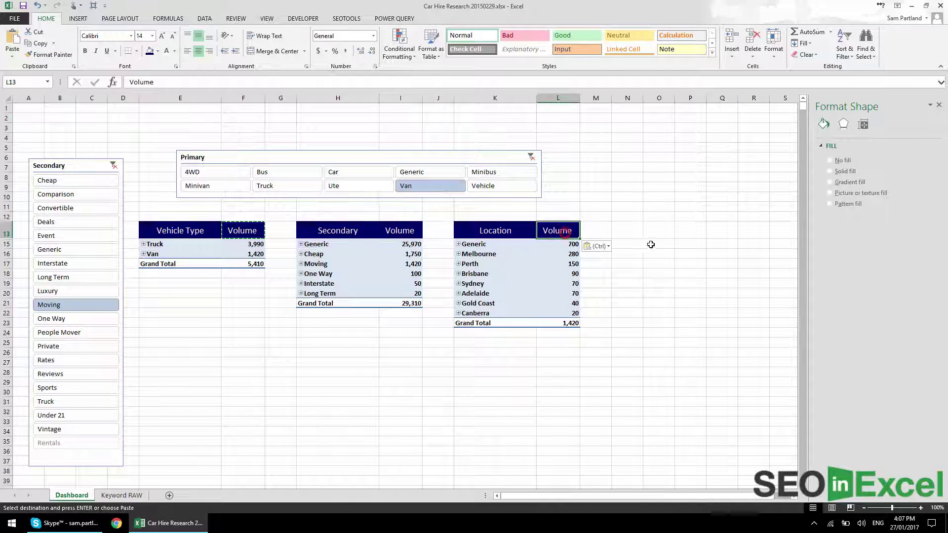
{"action": "left_click", "coordinate": [651, 245]}
{"action": "left_click", "coordinate": [171, 230]}
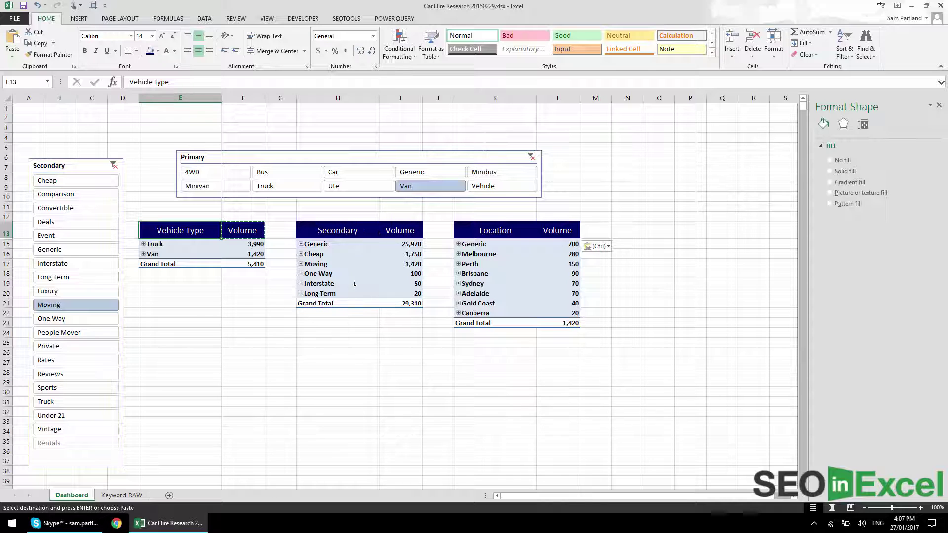
Test the Secondary slicer by filtering on Long Term, Deals, Comparison, Luxury and Rates, ending on Comparison
{"action": "left_click", "coordinate": [45, 278]}
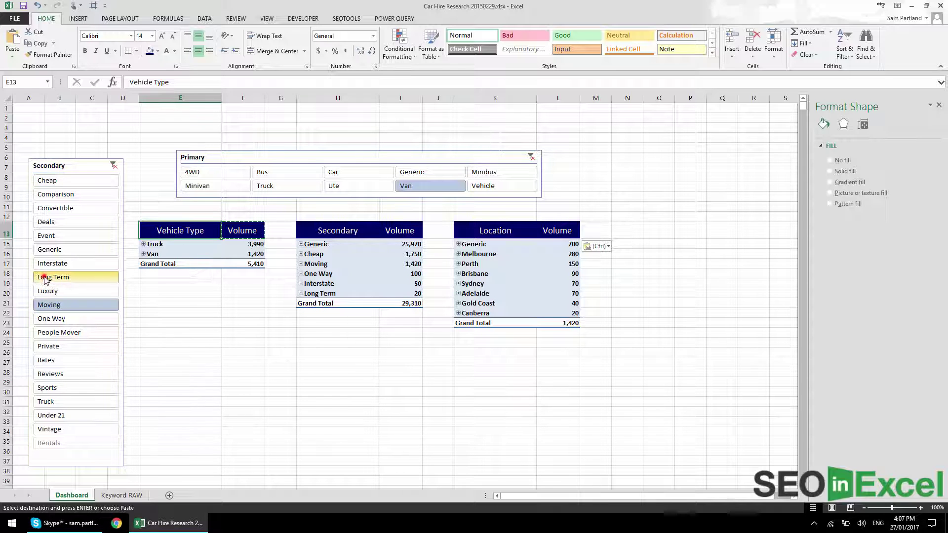
{"action": "left_click", "coordinate": [49, 222]}
{"action": "left_click", "coordinate": [55, 194]}
{"action": "left_click", "coordinate": [75, 286]}
{"action": "left_click", "coordinate": [86, 366]}
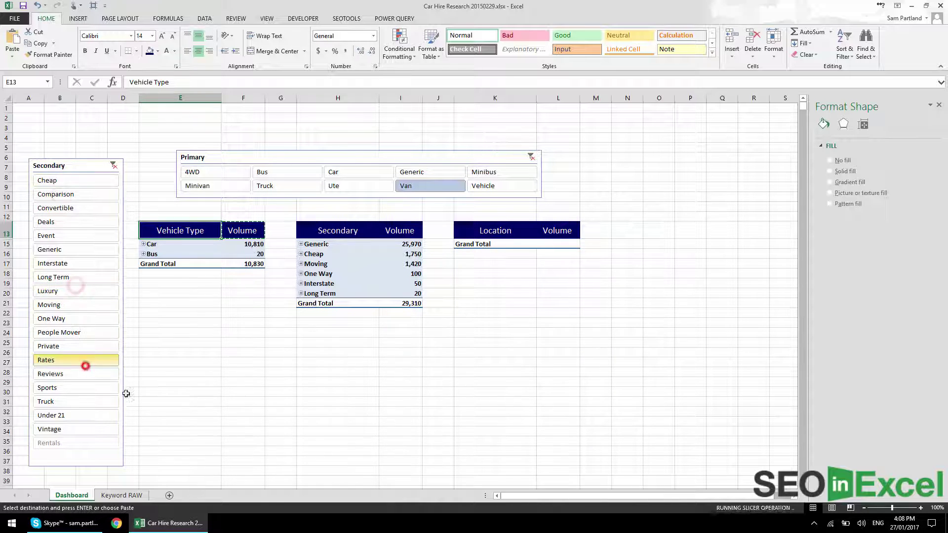
{"action": "left_click", "coordinate": [84, 194]}
Clear the Primary slicer's filter, try Generic, Moving and One Way in the Secondary slicer, and clear its filter too
{"action": "left_click", "coordinate": [530, 157]}
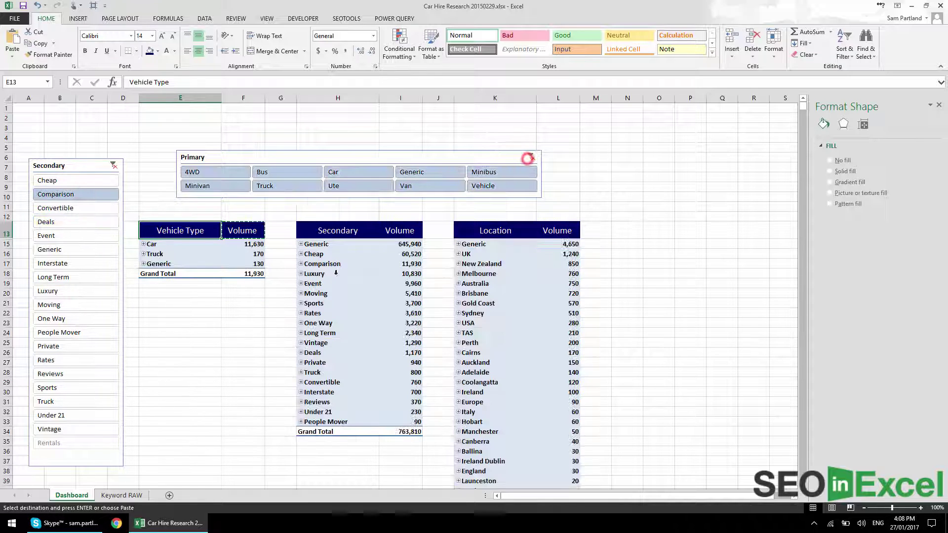
{"action": "left_click", "coordinate": [91, 248]}
{"action": "left_click", "coordinate": [81, 304]}
{"action": "left_click", "coordinate": [83, 320]}
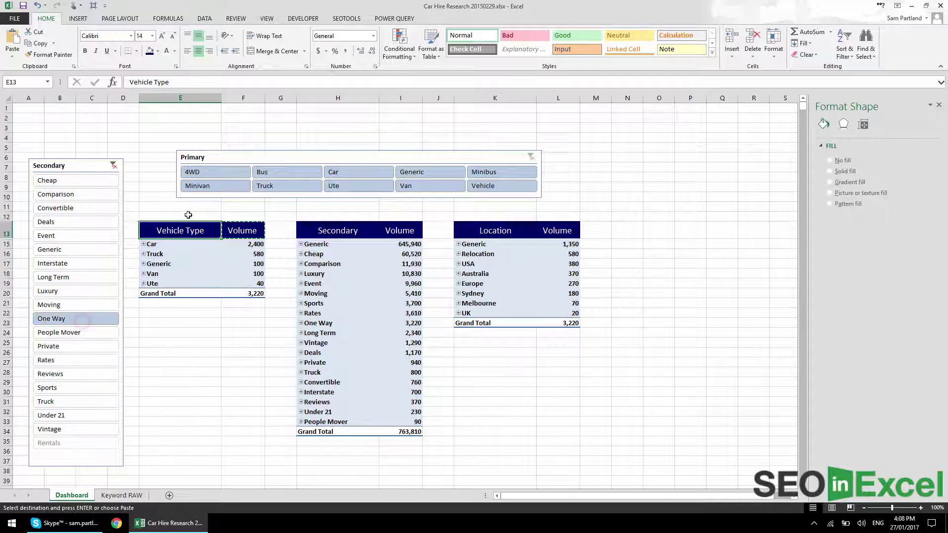
{"action": "left_click", "coordinate": [235, 231]}
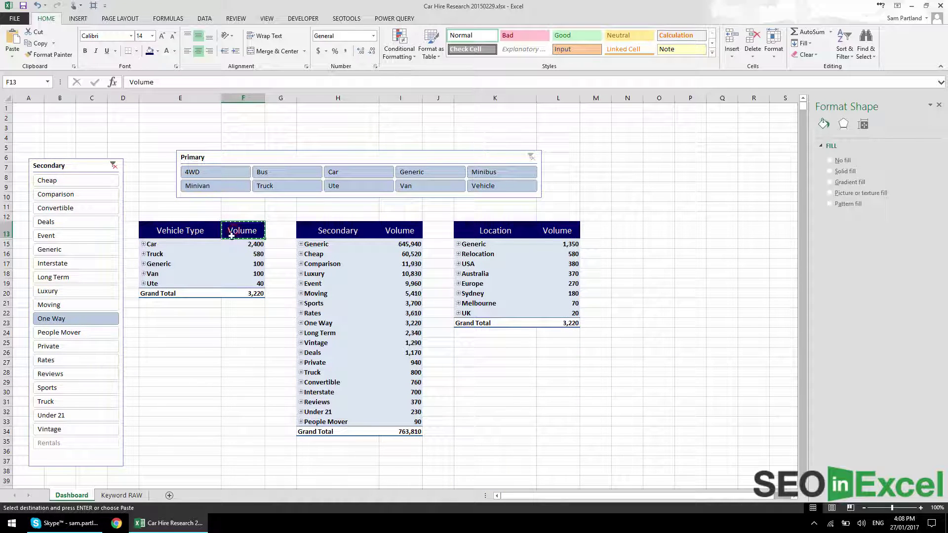
{"action": "left_click", "coordinate": [112, 165]}
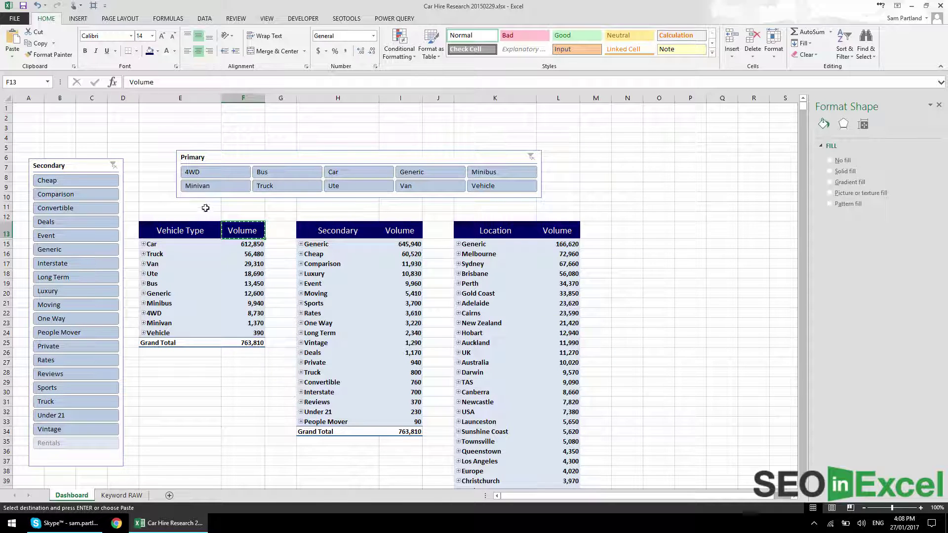
Move the Primary and Secondary slicers lower on the sheet to free rows 1 to 5 for a header
{"action": "left_click_drag", "start_coordinate": [265, 155], "coordinate": [262, 171]}
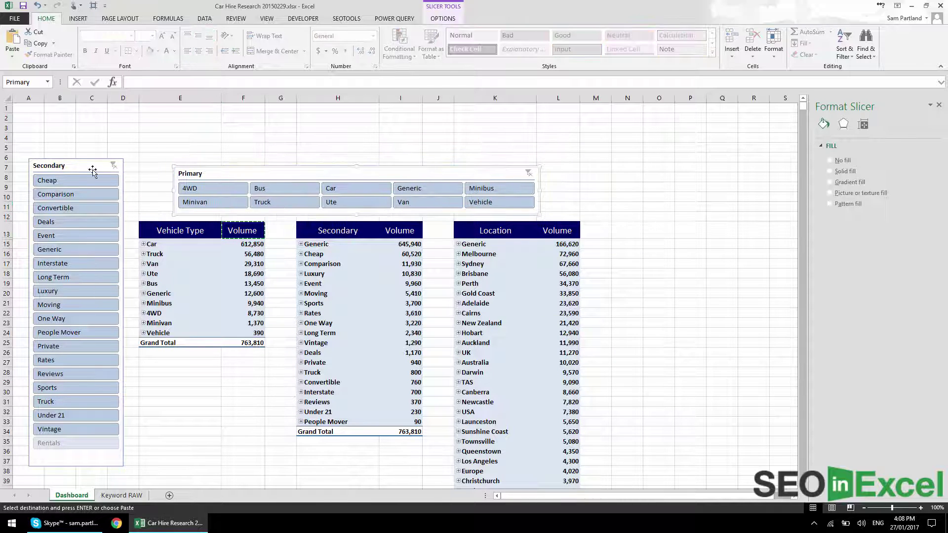
{"action": "left_click_drag", "start_coordinate": [93, 170], "coordinate": [94, 201]}
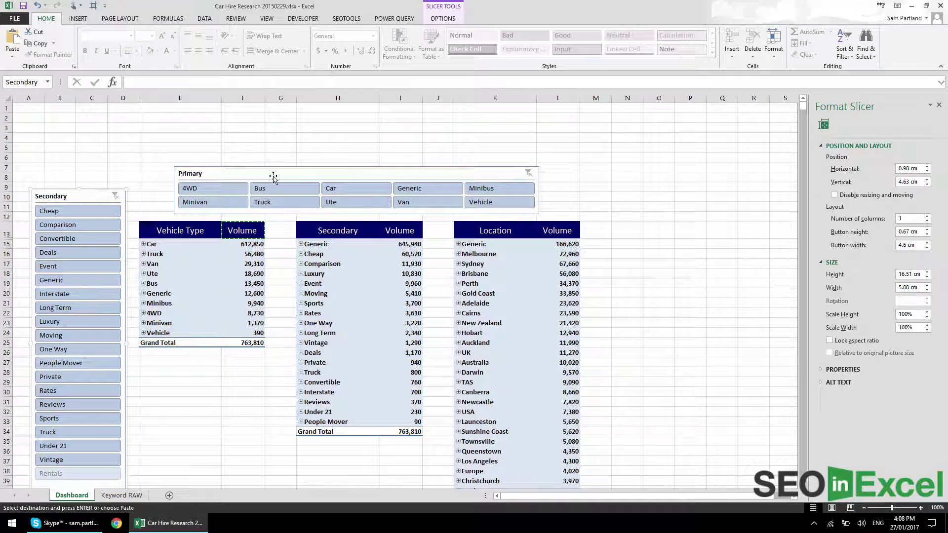
{"action": "left_click_drag", "start_coordinate": [273, 178], "coordinate": [279, 178]}
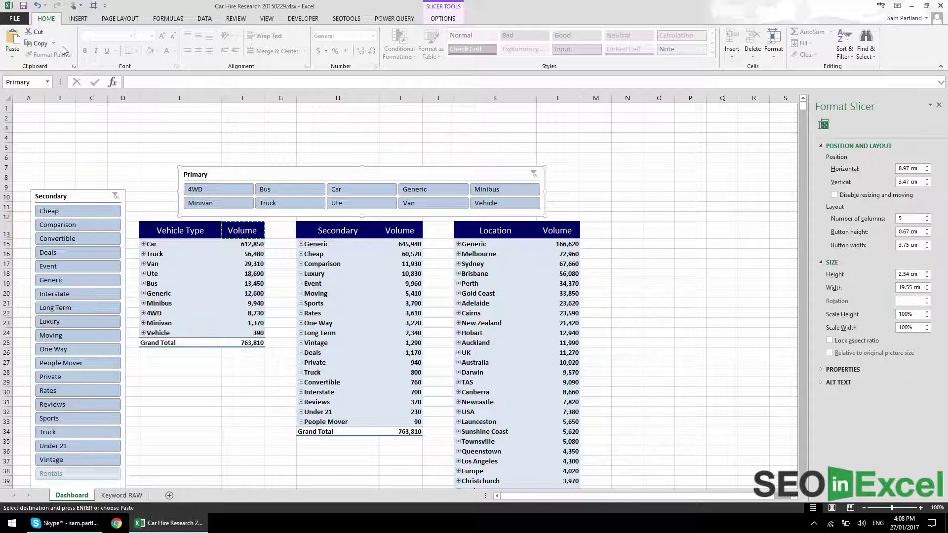
Draw a rectangle about 6.11 cm wide and 1.83 cm high over rows 2 to 5 above the Secondary slicer, labelled Client logo
{"action": "left_click", "coordinate": [78, 18]}
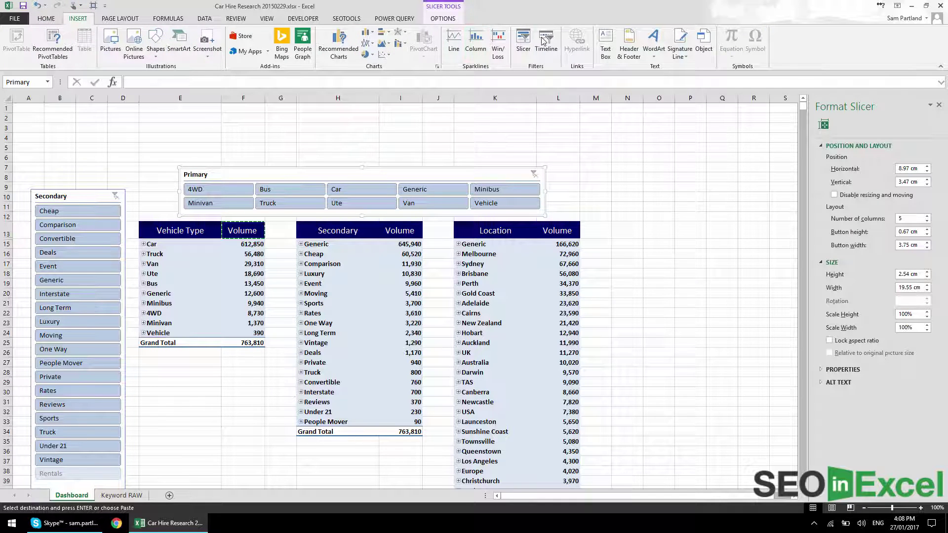
{"action": "left_click", "coordinate": [156, 42]}
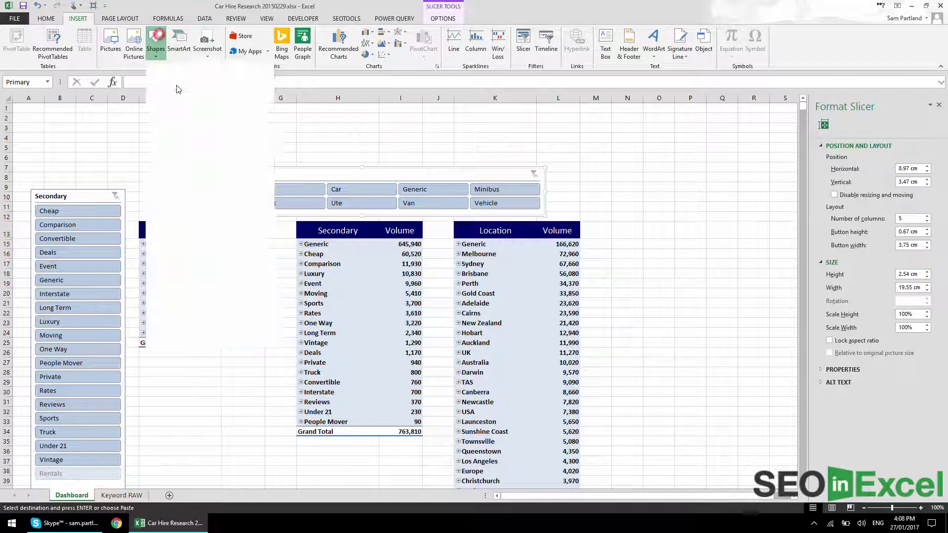
{"action": "left_click", "coordinate": [185, 81]}
{"action": "left_click_drag", "start_coordinate": [48, 115], "coordinate": [163, 149]}
{"action": "type", "text": "C"}
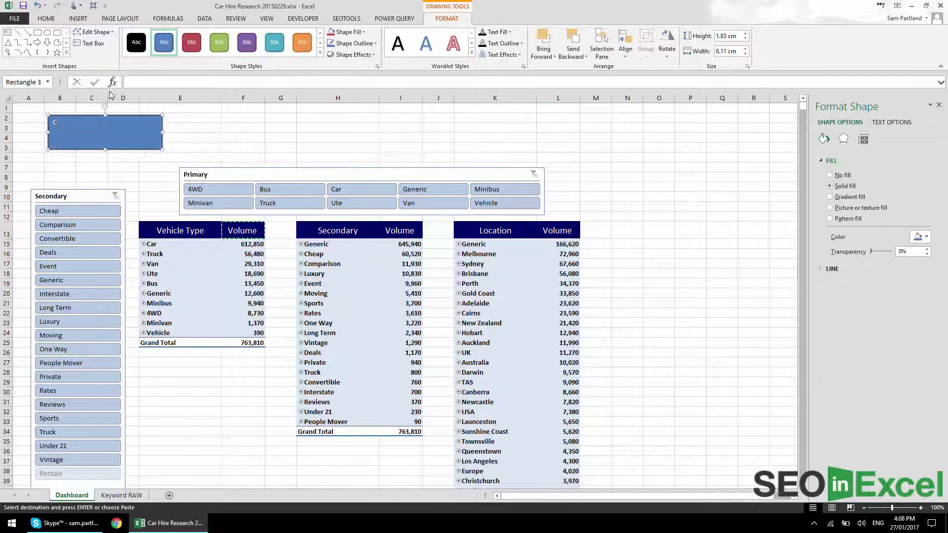
{"action": "type", "text": "lient logo"}
{"action": "key", "text": "ctrl+v"}
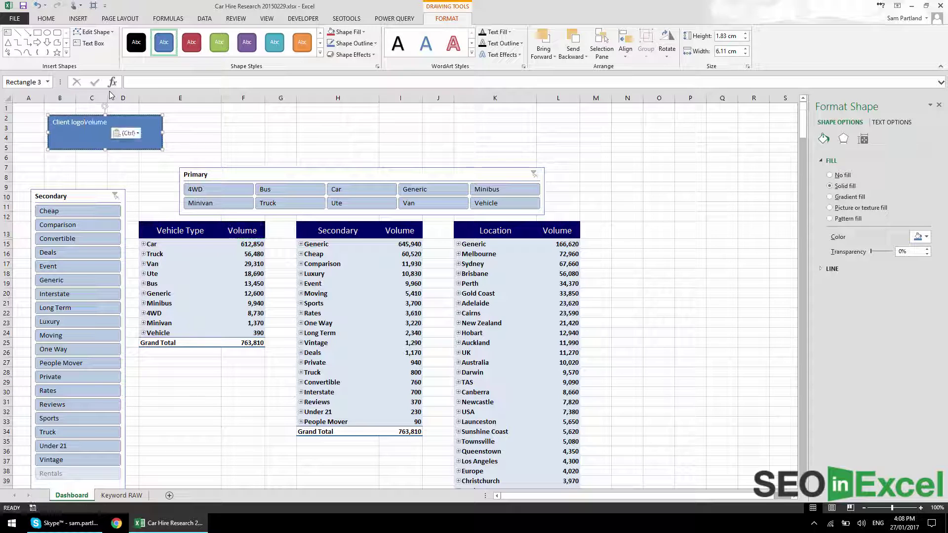
{"action": "key", "text": "BackSpace"}
{"action": "key", "text": "BackSpace"}
{"action": "key", "text": "BackSpace"}
{"action": "key", "text": "BackSpace"}
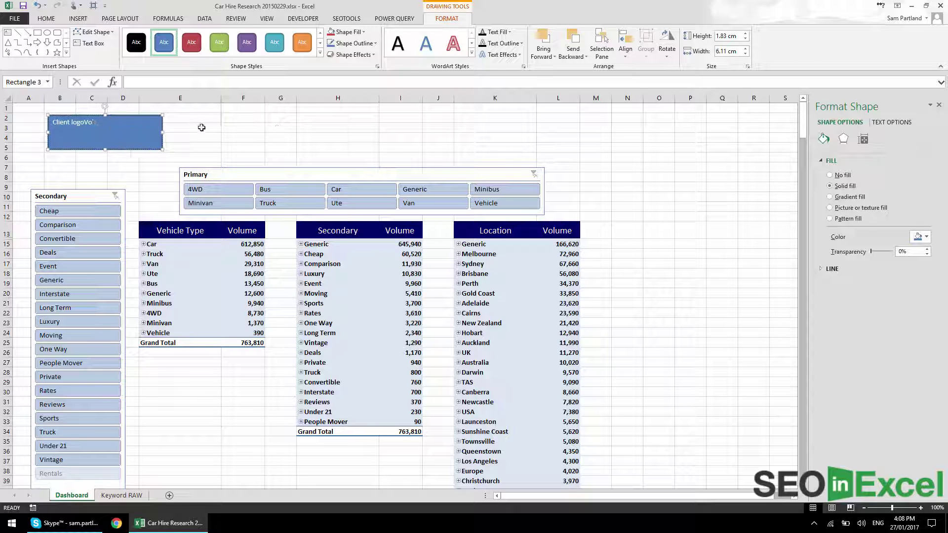
{"action": "key", "text": "BackSpace"}
{"action": "key", "text": "BackSpace"}
{"action": "left_click", "coordinate": [201, 127]}
Duplicate the Client logo rectangle, place the copy above the Location table and relabel it Your own logo
{"action": "left_click", "coordinate": [129, 133]}
{"action": "key", "text": "ctrl+d"}
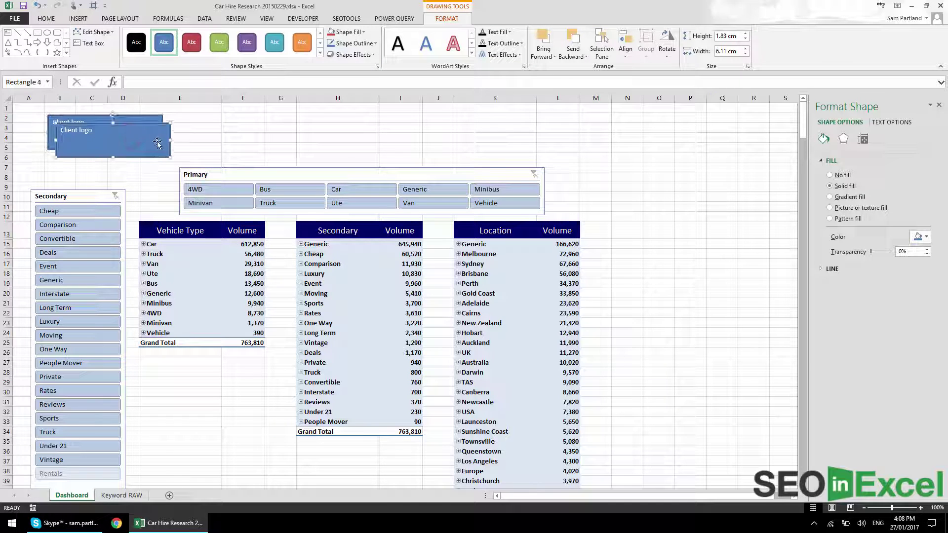
{"action": "left_click_drag", "start_coordinate": [157, 144], "coordinate": [555, 130]}
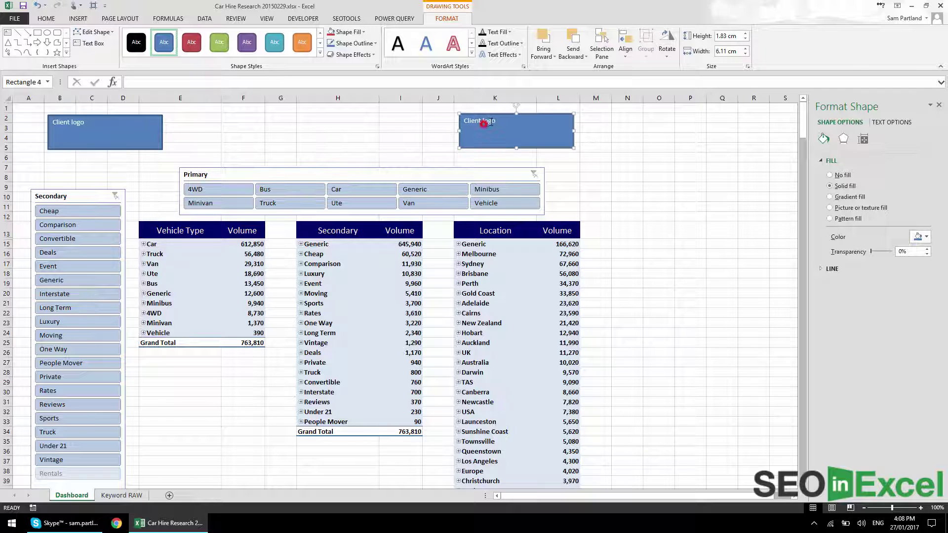
{"action": "left_click", "coordinate": [492, 122]}
{"action": "double_click", "coordinate": [475, 120]}
{"action": "type", "text": "Your own"}
{"action": "left_click", "coordinate": [653, 164]}
Merge and centre F2:H2 and enter the title Client Keyword Dashboard
{"action": "left_click_drag", "start_coordinate": [240, 118], "coordinate": [329, 117]}
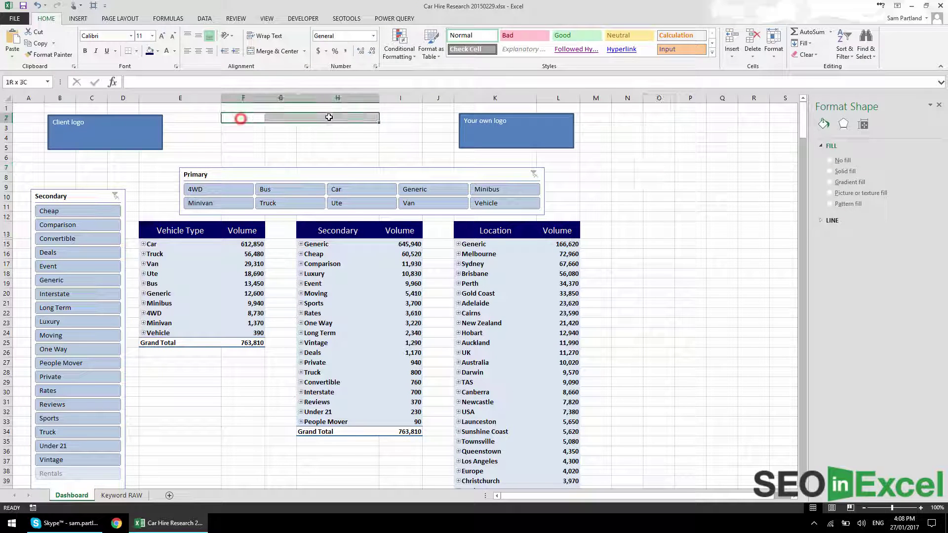
{"action": "left_click", "coordinate": [274, 51]}
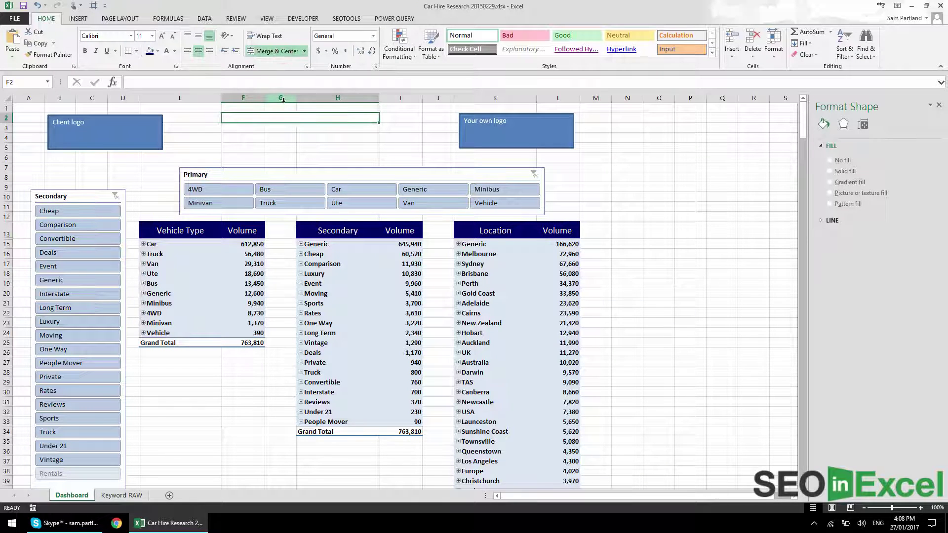
{"action": "type", "text": "Client Keyword"}
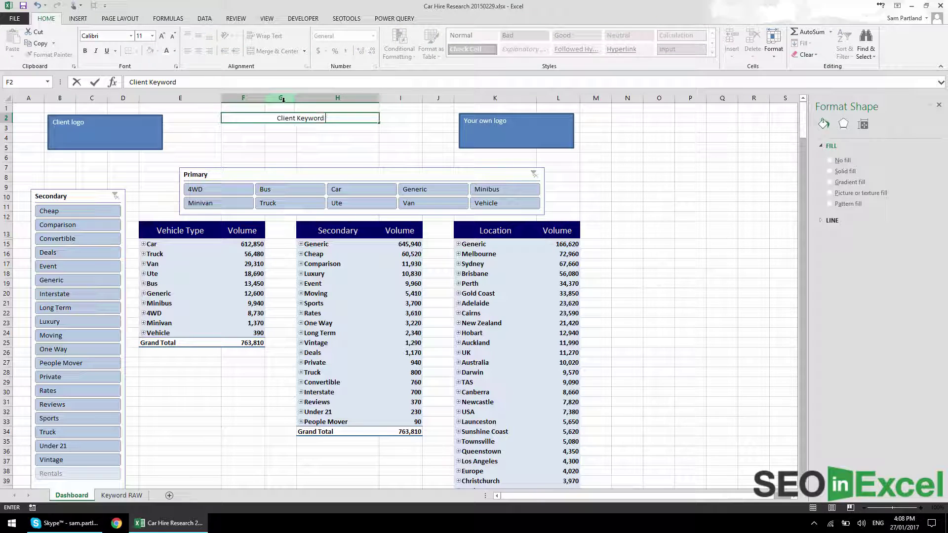
{"action": "type", "text": " Dashboard"}
{"action": "key", "text": "Return"}
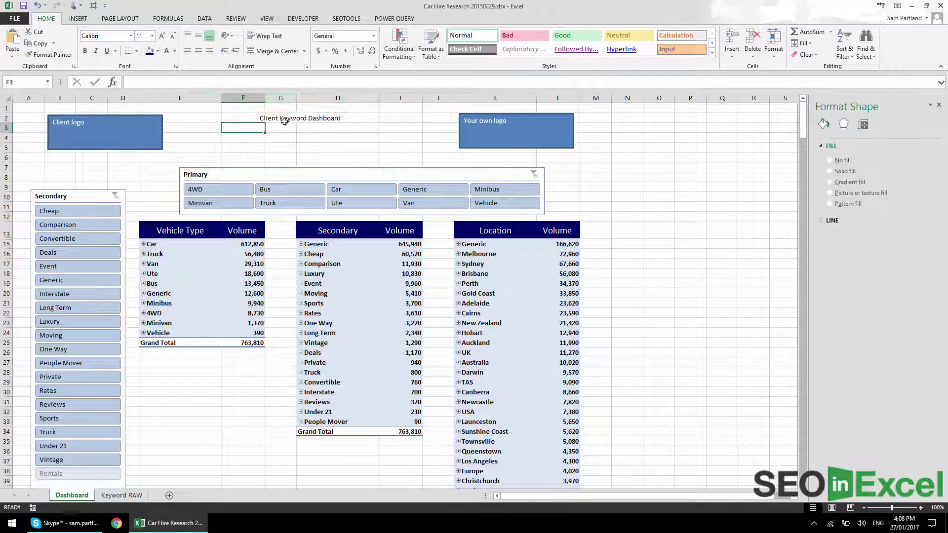
Enlarge the Client Keyword Dashboard title by three font-size steps and make it bold
{"action": "left_click", "coordinate": [285, 121]}
{"action": "left_click", "coordinate": [166, 36]}
{"action": "left_click", "coordinate": [166, 36]}
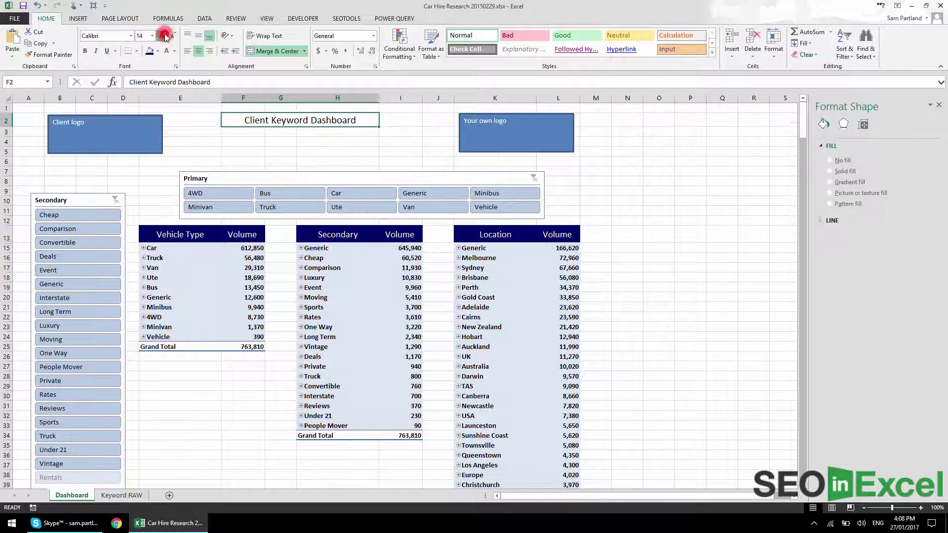
{"action": "left_click", "coordinate": [166, 36]}
{"action": "left_click", "coordinate": [85, 51]}
Merge and centre F3:H3 below the dashboard title and enter the author's name and phone number, separated by a vertical bar
{"action": "left_click", "coordinate": [253, 134]}
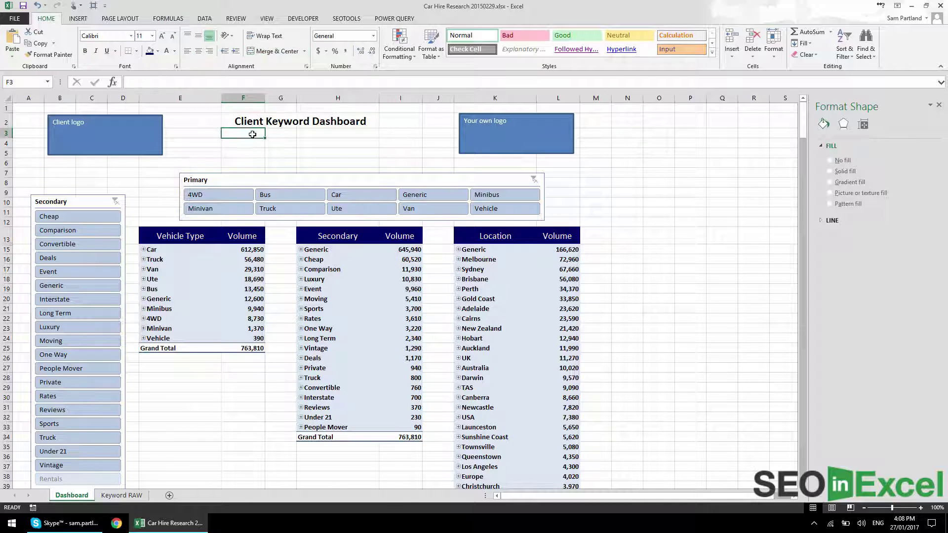
{"action": "left_click_drag", "start_coordinate": [253, 135], "coordinate": [326, 138]}
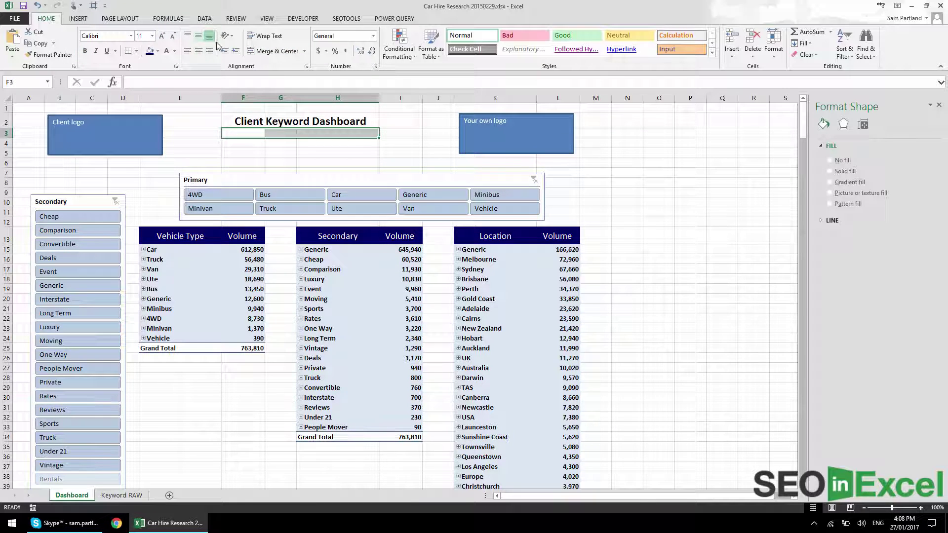
{"action": "left_click", "coordinate": [277, 51]}
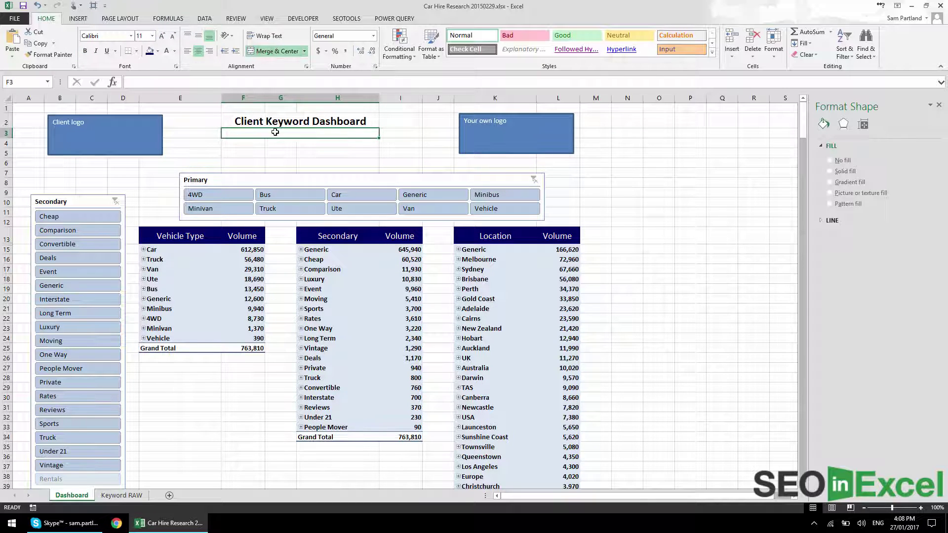
{"action": "double_click", "coordinate": [275, 132]}
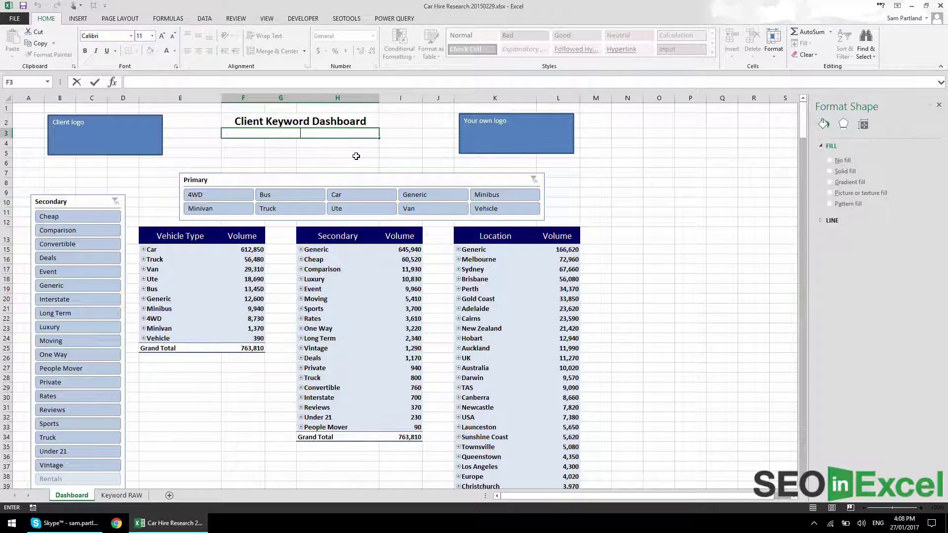
{"action": "type", "text": "Last Upda400"}
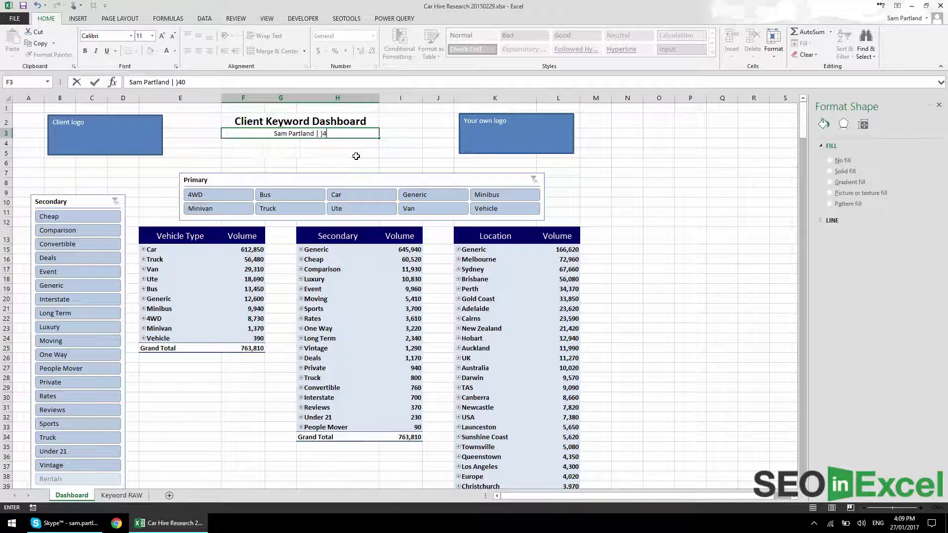
{"action": "key", "text": "BackSpace"}
{"action": "key", "text": "BackSpace"}
{"action": "key", "text": "BackSpace"}
{"action": "type", "text": "0400 00"}
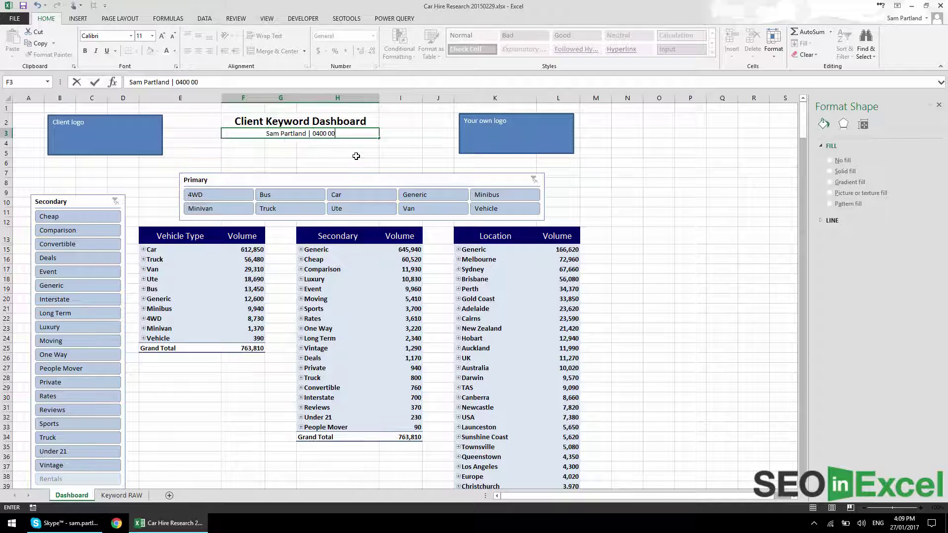
{"action": "type", "text": "0 00"}
{"action": "key", "text": "Return"}
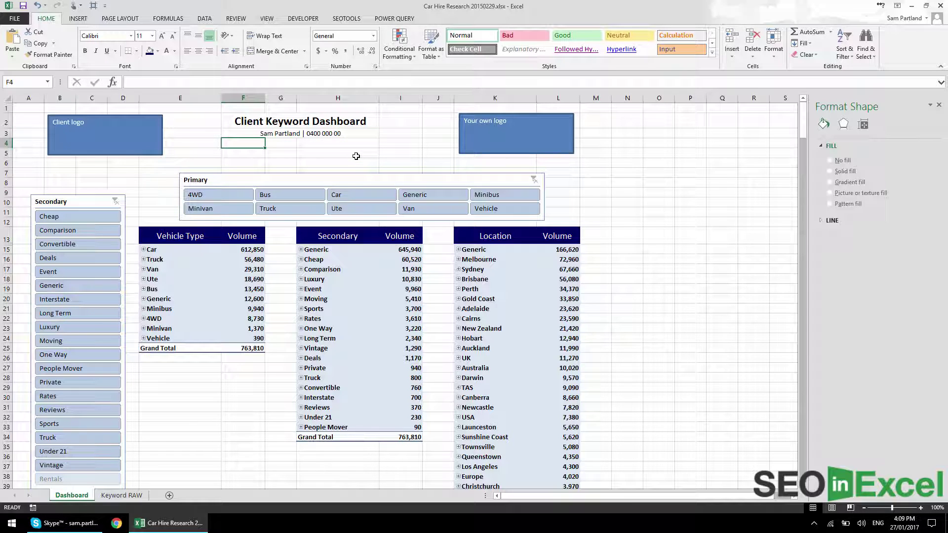
Add the missing final digit to the phone number in the byline below the title
{"action": "double_click", "coordinate": [354, 132]}
{"action": "type", "text": "0"}
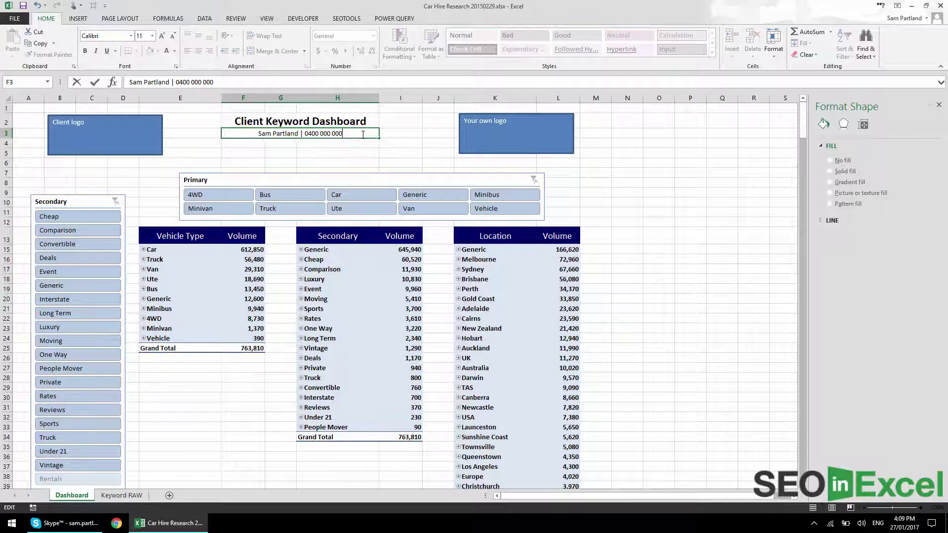
{"action": "key", "text": "Return"}
Merge and centre F4:H4 and enter Last Updated: January 2017 below the byline
{"action": "key", "text": "shift+Right"}
{"action": "key", "text": "shift+Right"}
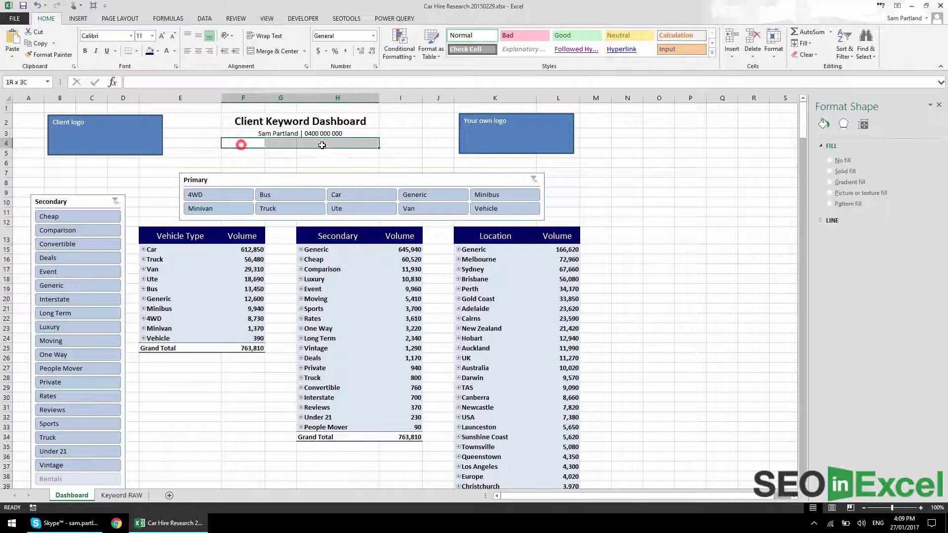
{"action": "left_click", "coordinate": [277, 51]}
{"action": "type", "text": "Last Updat"}
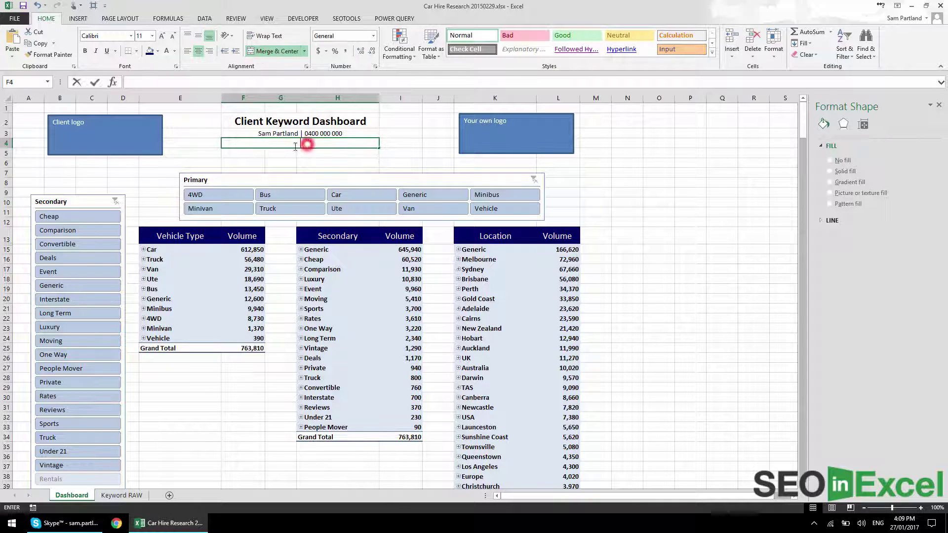
{"action": "type", "text": "ed:"}
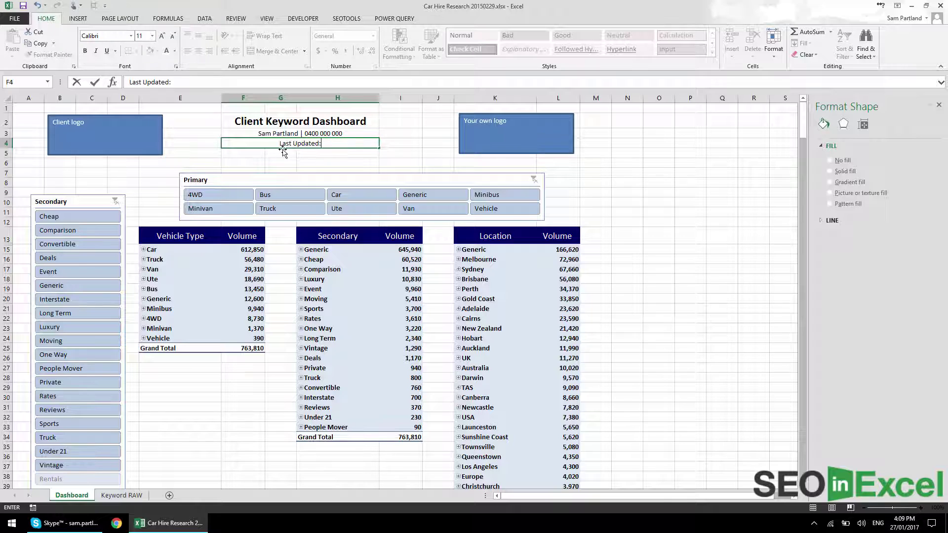
{"action": "type", "text": " January 2017"}
{"action": "key", "text": "Return"}
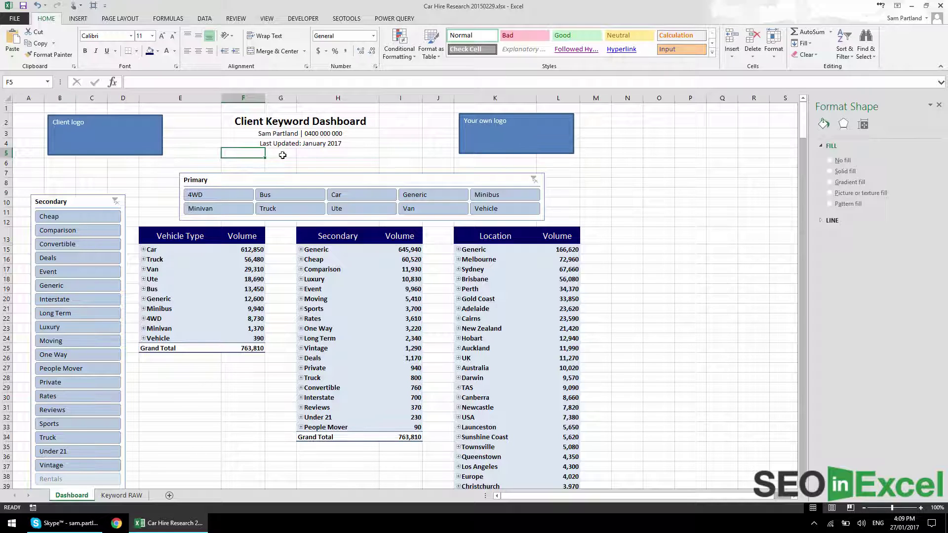
Hide the gridlines on the Dashboard sheet
{"action": "scroll", "coordinate": [273, 188], "scroll_direction": "down", "scroll_amount": 7}
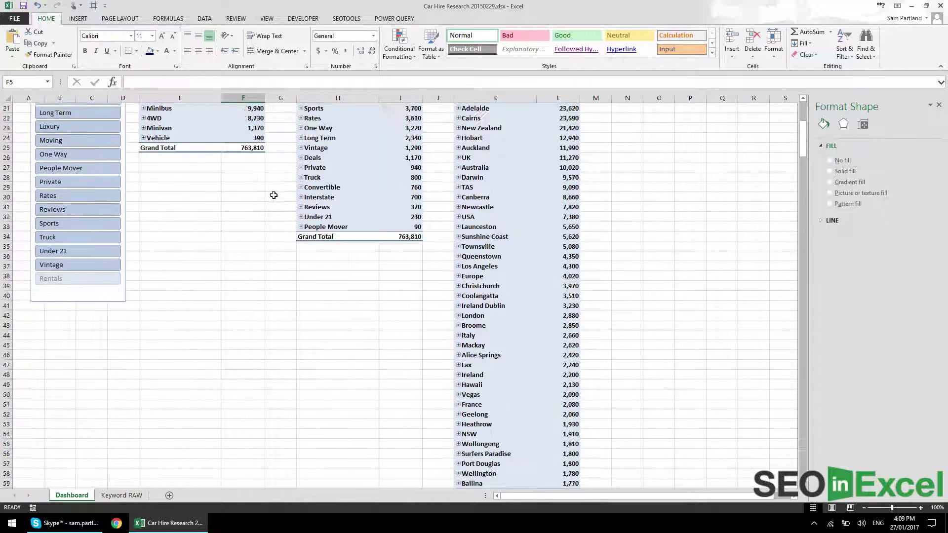
{"action": "scroll", "coordinate": [274, 195], "scroll_direction": "down", "scroll_amount": 12}
{"action": "scroll", "coordinate": [387, 221], "scroll_direction": "up", "scroll_amount": 19}
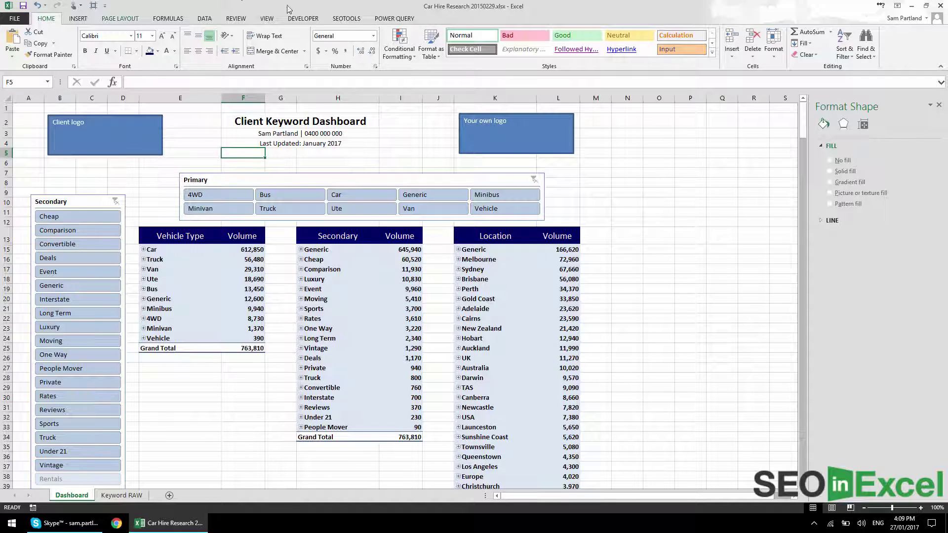
{"action": "left_click", "coordinate": [267, 18]}
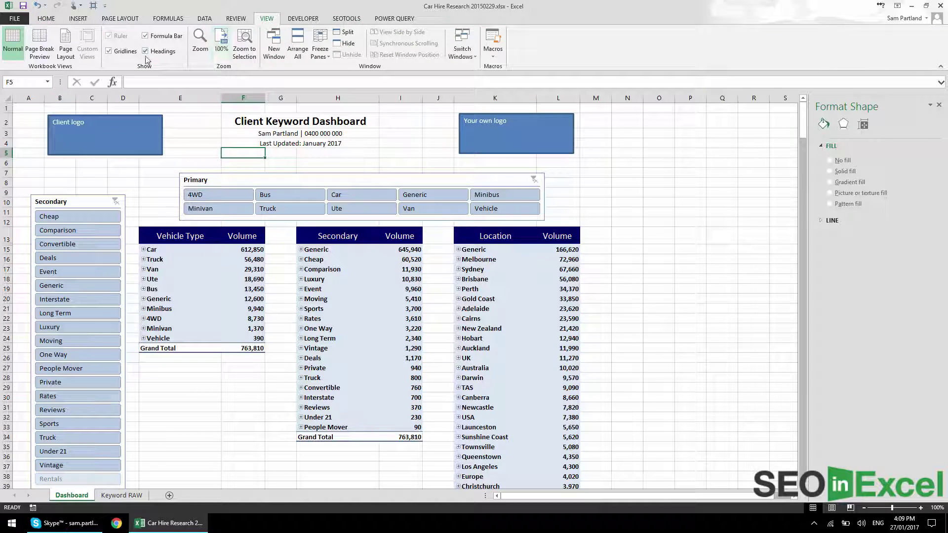
{"action": "left_click", "coordinate": [121, 51]}
{"action": "left_click", "coordinate": [649, 204]}
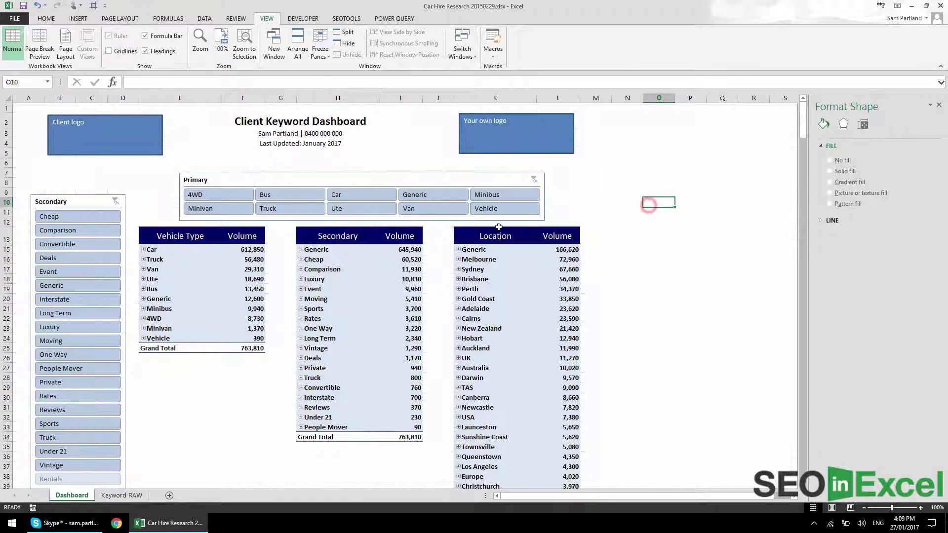
Select cell A1 on the Dashboard sheet and save the workbook
{"action": "scroll", "coordinate": [627, 217], "scroll_direction": "down", "scroll_amount": 7}
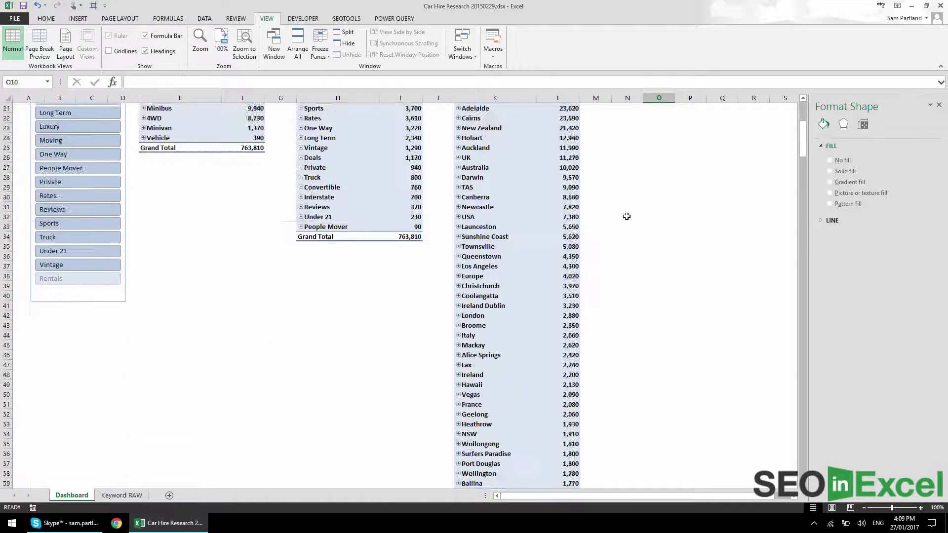
{"action": "scroll", "coordinate": [627, 216], "scroll_direction": "up", "scroll_amount": 7}
{"action": "left_click", "coordinate": [22, 108]}
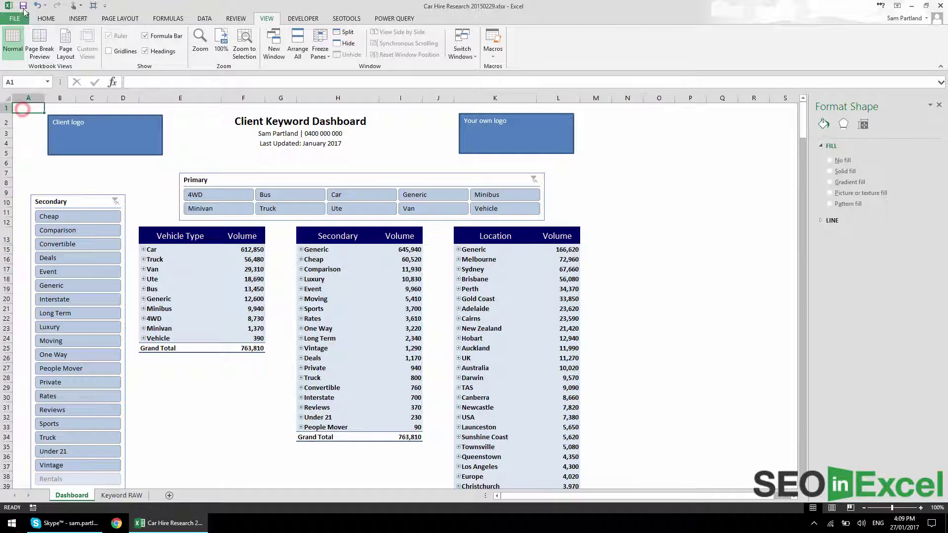
{"action": "left_click", "coordinate": [22, 6]}
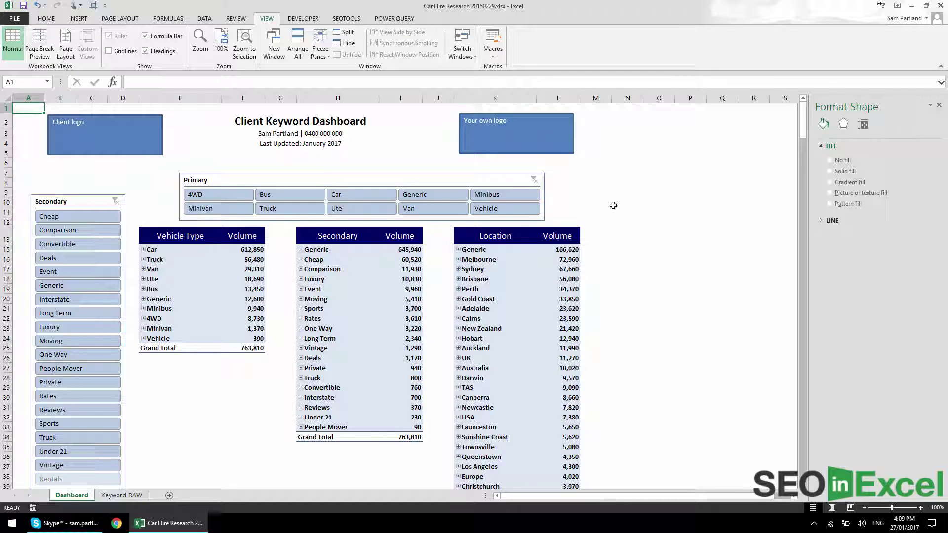
{"action": "scroll", "coordinate": [614, 232], "scroll_direction": "down", "scroll_amount": 3}
{"action": "scroll", "coordinate": [617, 222], "scroll_direction": "up", "scroll_amount": 3}
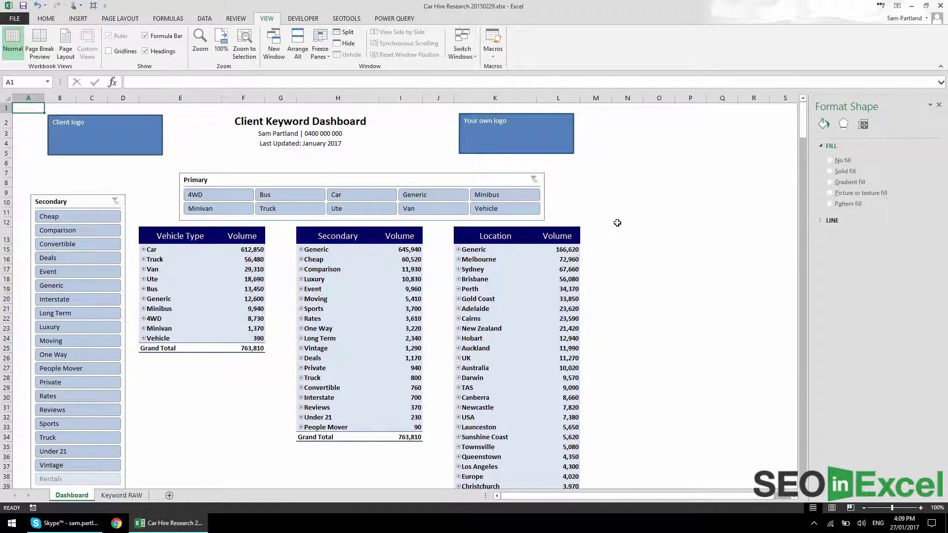